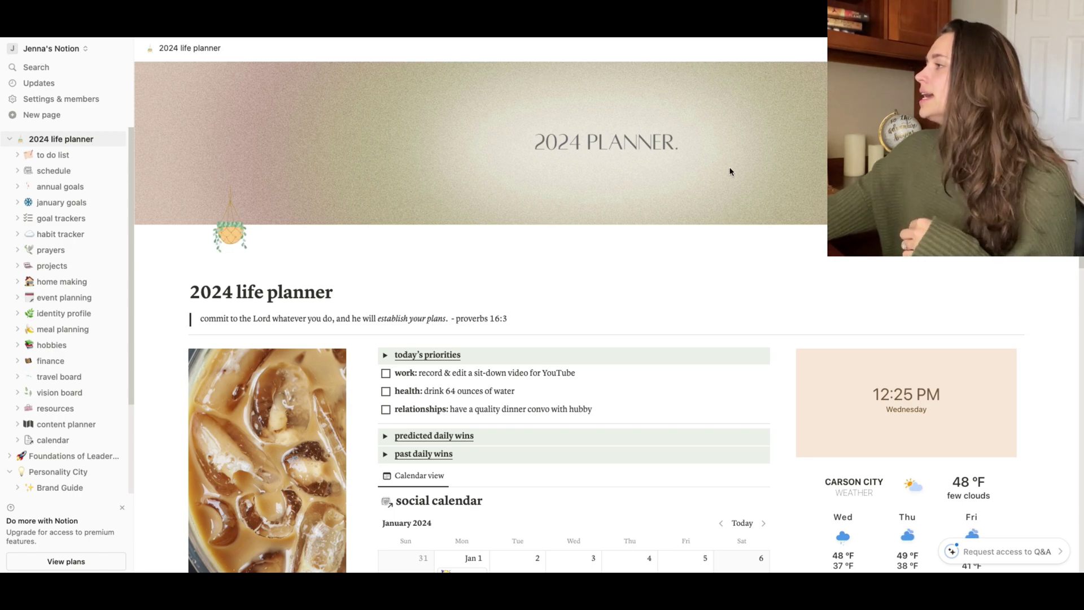
Look over the 2024 life planner home page, including today's priorities, the social calendar and the weather and music widgets.
scroll(724, 212, down, 2)
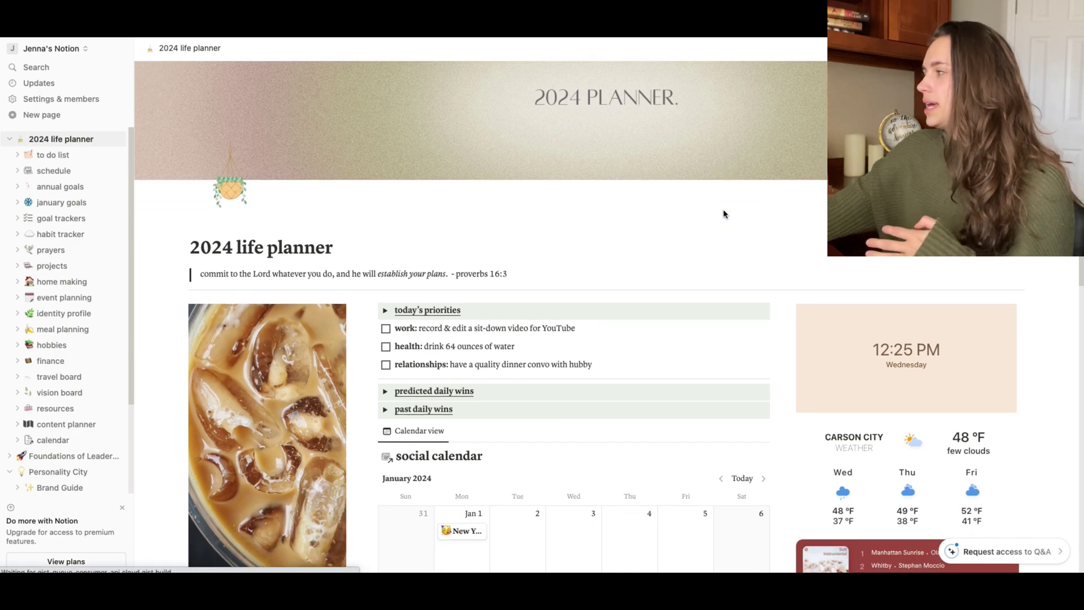
scroll(525, 276, down, 1)
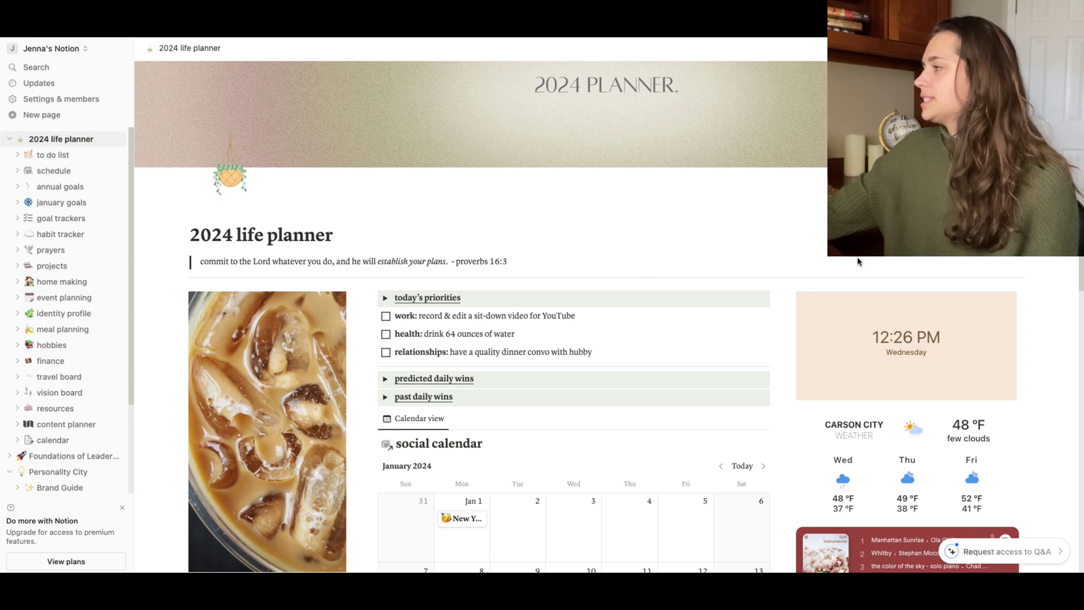
scroll(332, 355, down, 2)
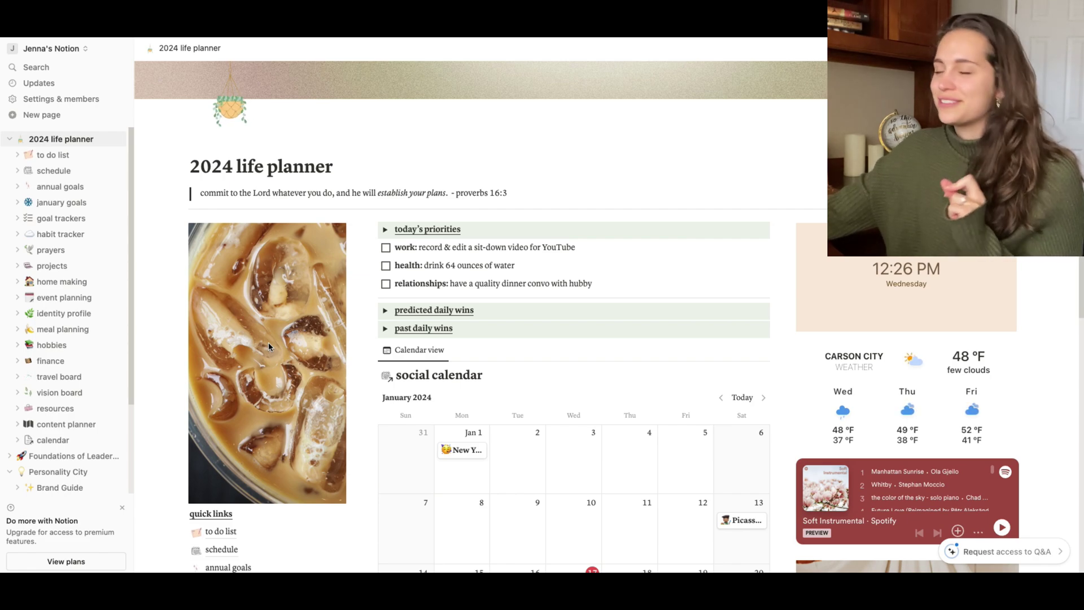
scroll(935, 427, down, 2)
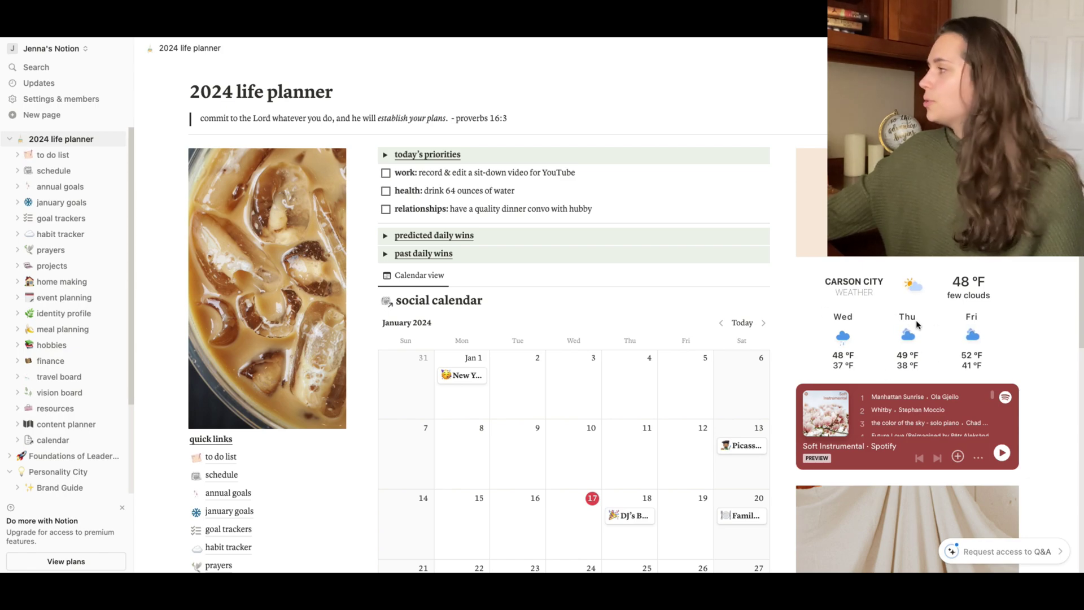
scroll(916, 320, up, 1)
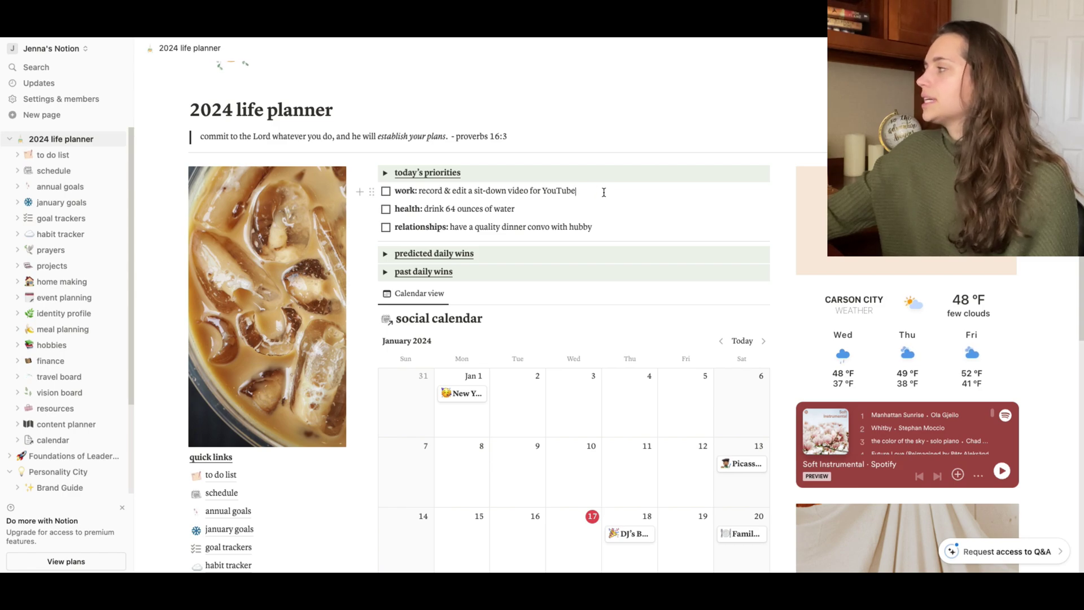
click(609, 217)
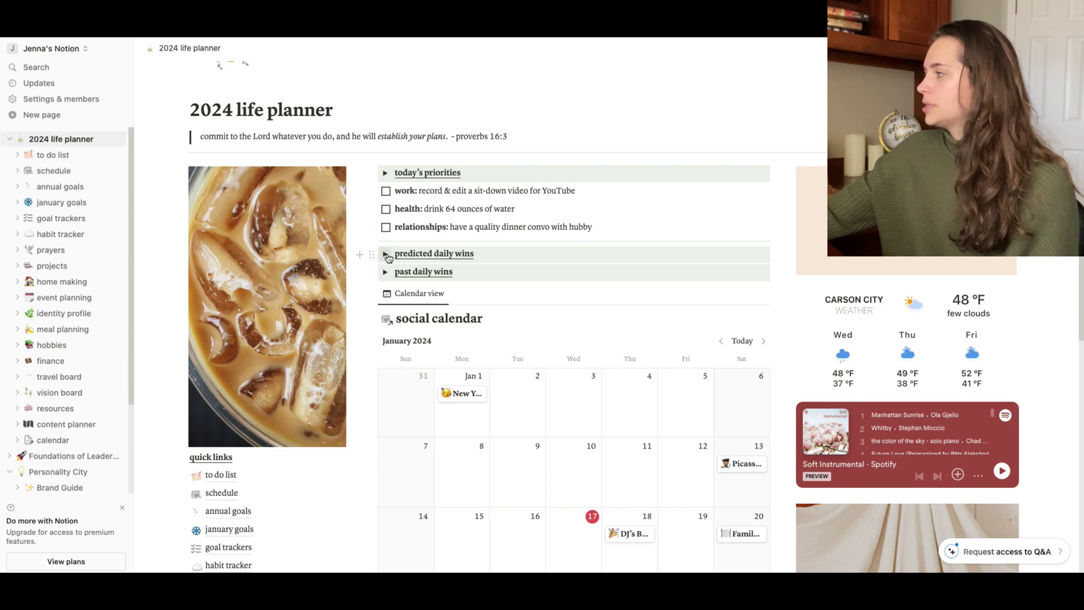
Complete the 1/17/24 entry under predicted daily wins with "finish drinking 64 ounces of water" and collapse the section.
click(386, 255)
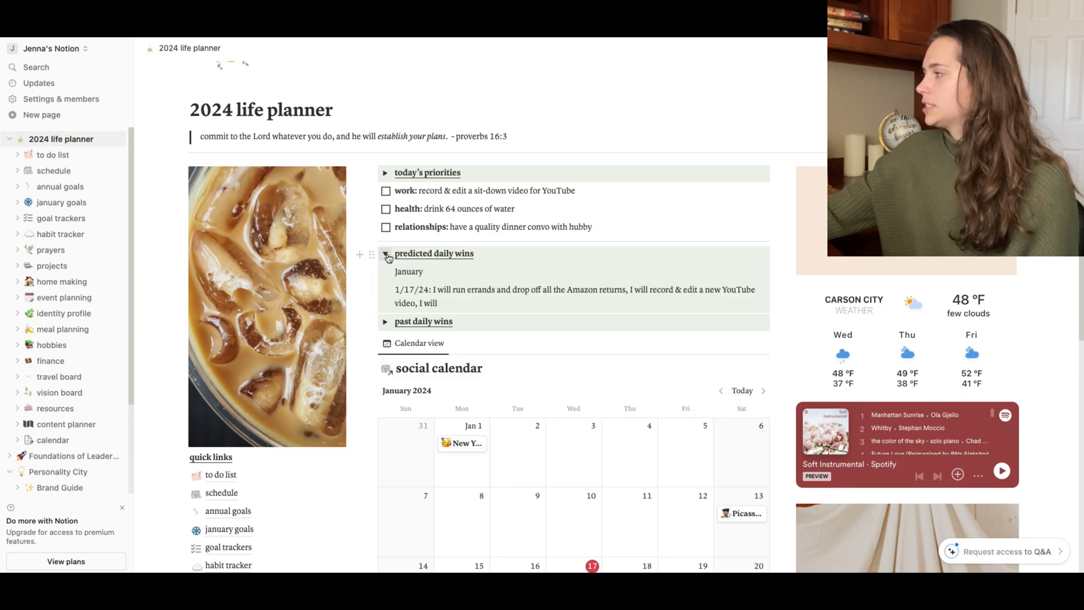
click(477, 303)
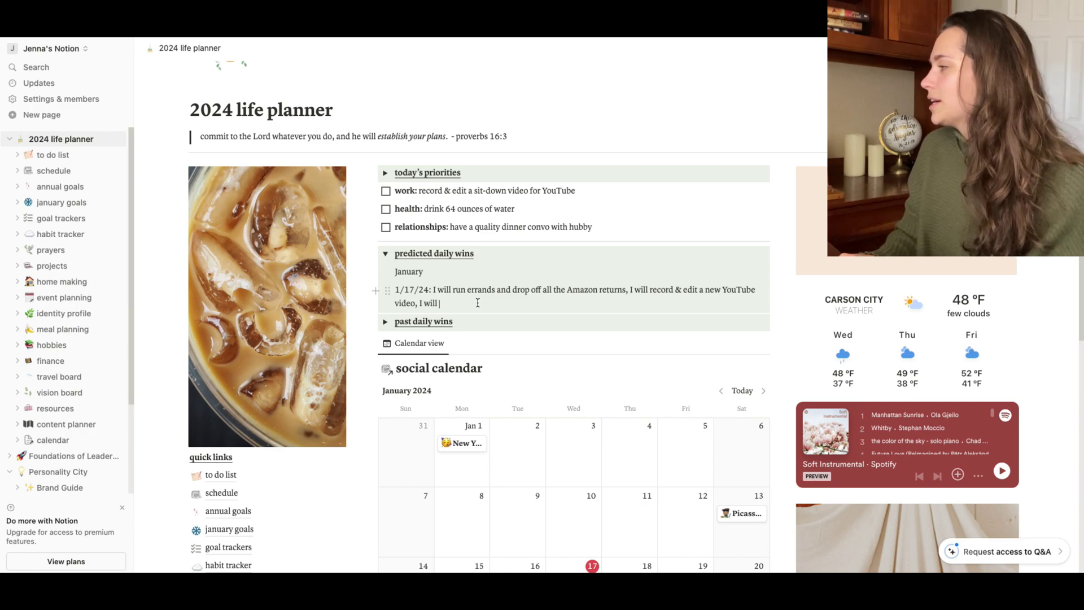
text(finish drinking)
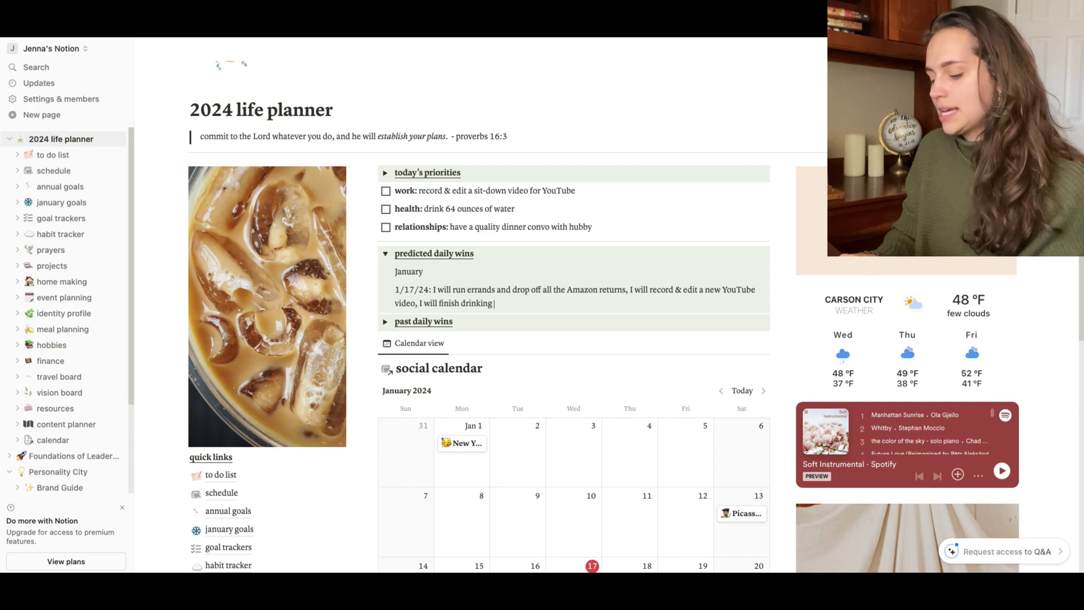
text( 64 ouncesof w)
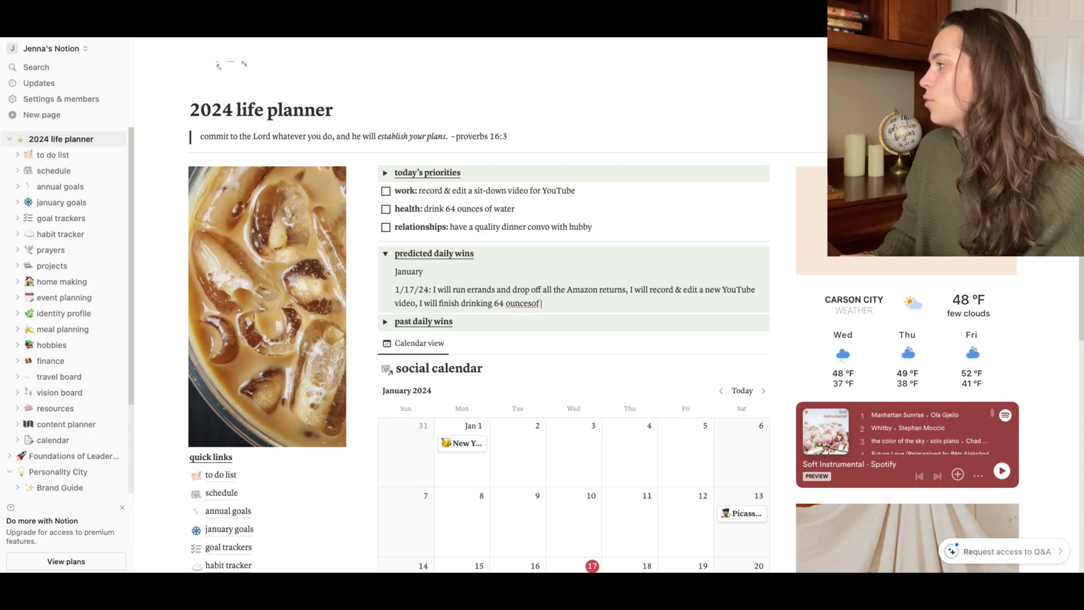
key(BackSpace)
key(BackSpace)
key(BackSpace)
key(BackSpace)
text(of water)
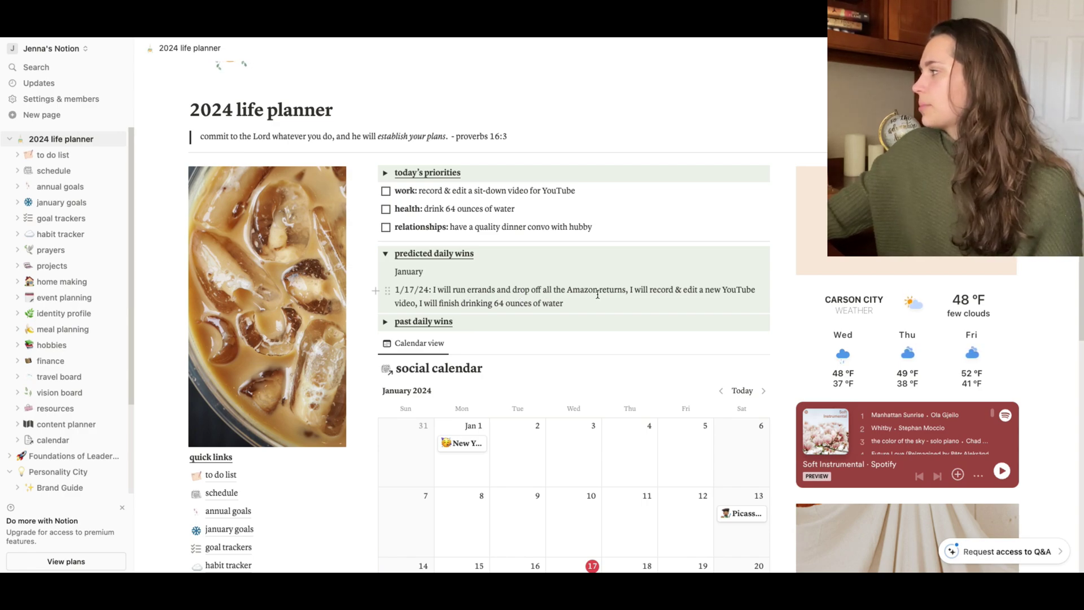
drag(622, 290, 533, 290)
click(648, 291)
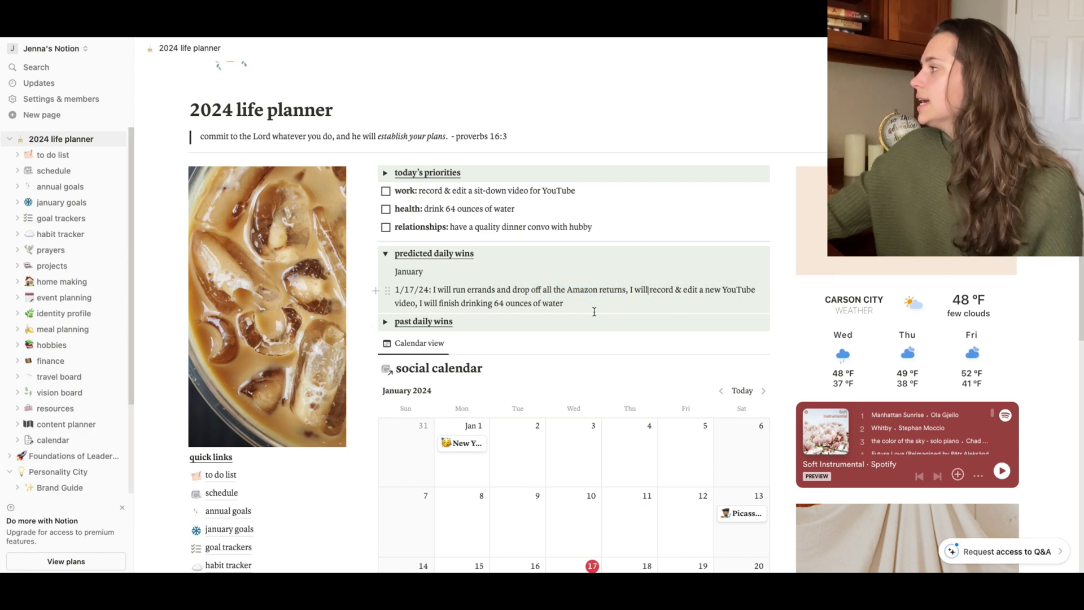
click(385, 254)
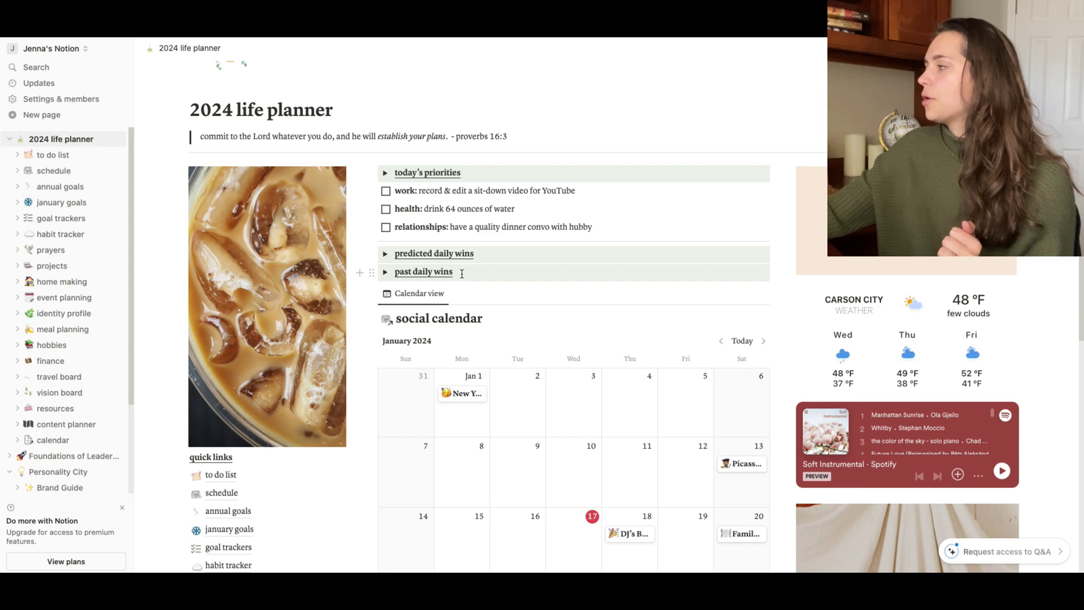
Examine the January 2024 social calendar and the quick links on the planner home page.
scroll(523, 254, down, 1)
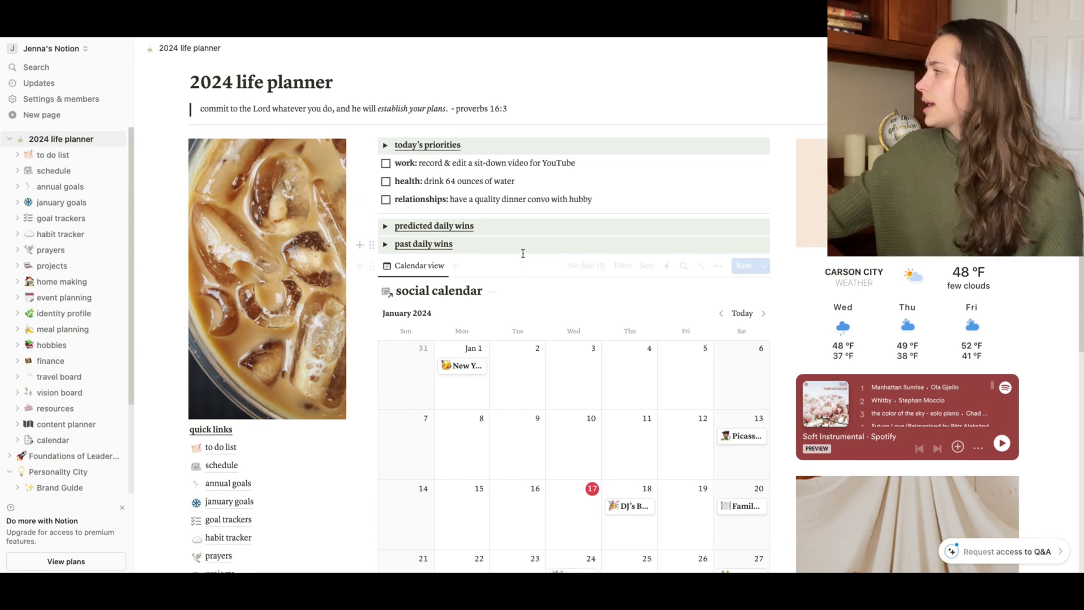
scroll(521, 252, down, 10)
scroll(521, 253, up, 8)
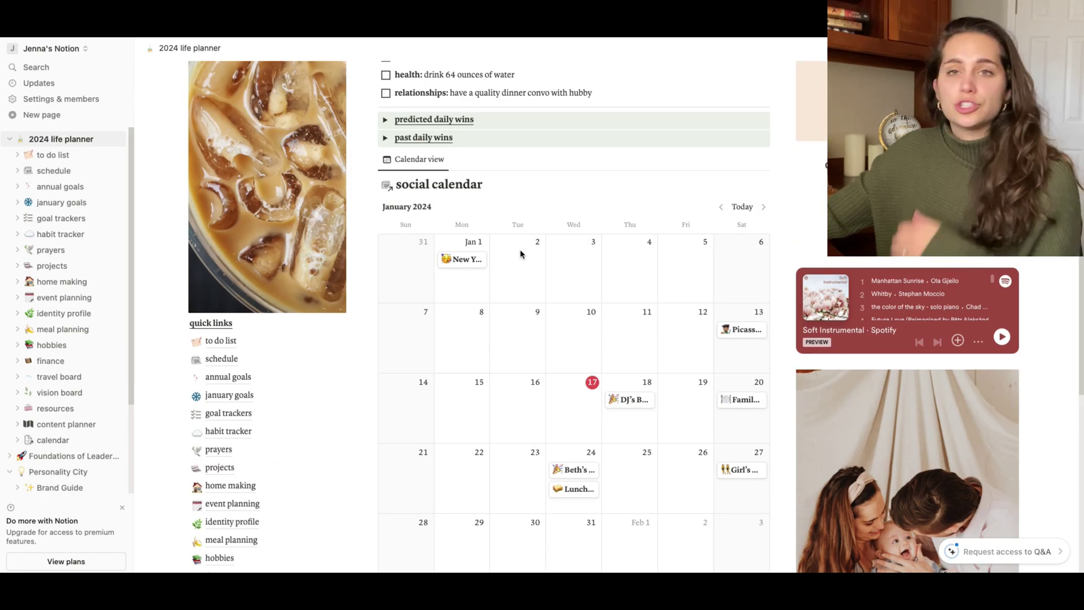
scroll(521, 254, up, 4)
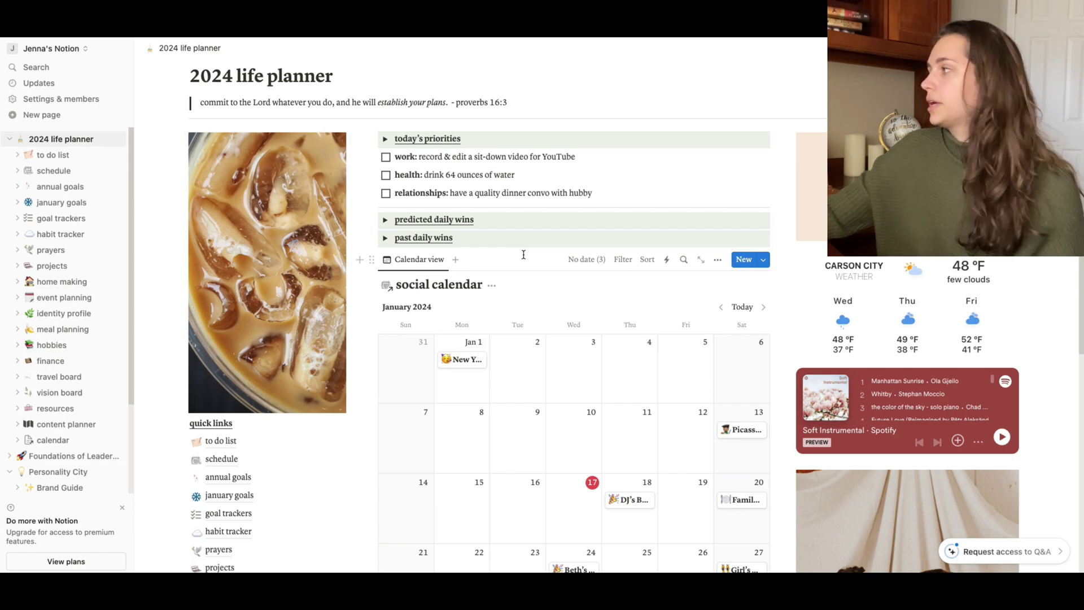
scroll(523, 255, down, 10)
scroll(523, 255, up, 15)
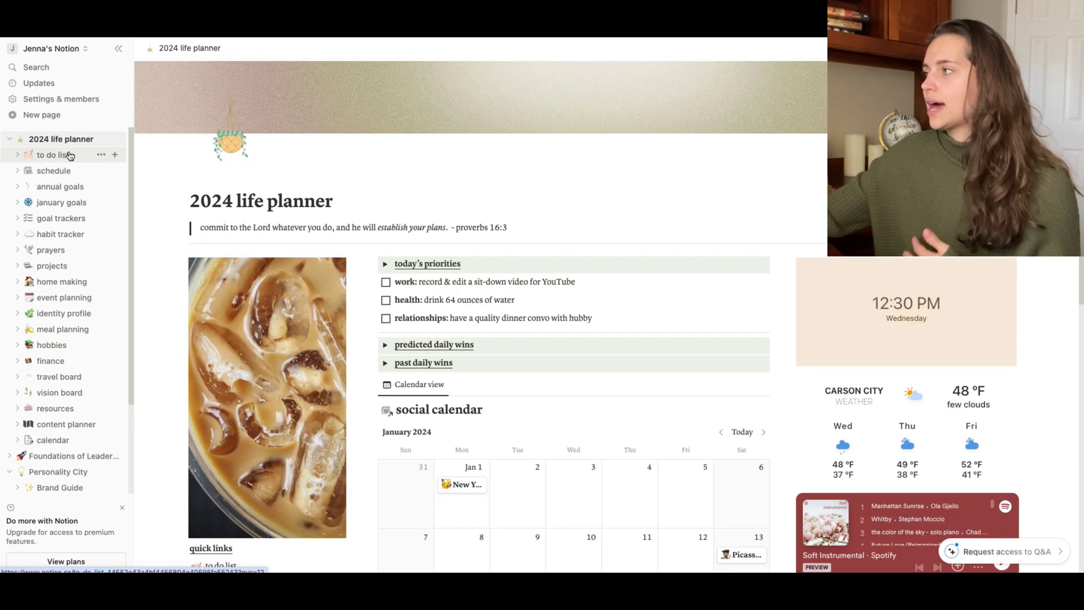
Open the to do list page and review today's tasks, the weekly and done lists, and the task categories.
click(69, 155)
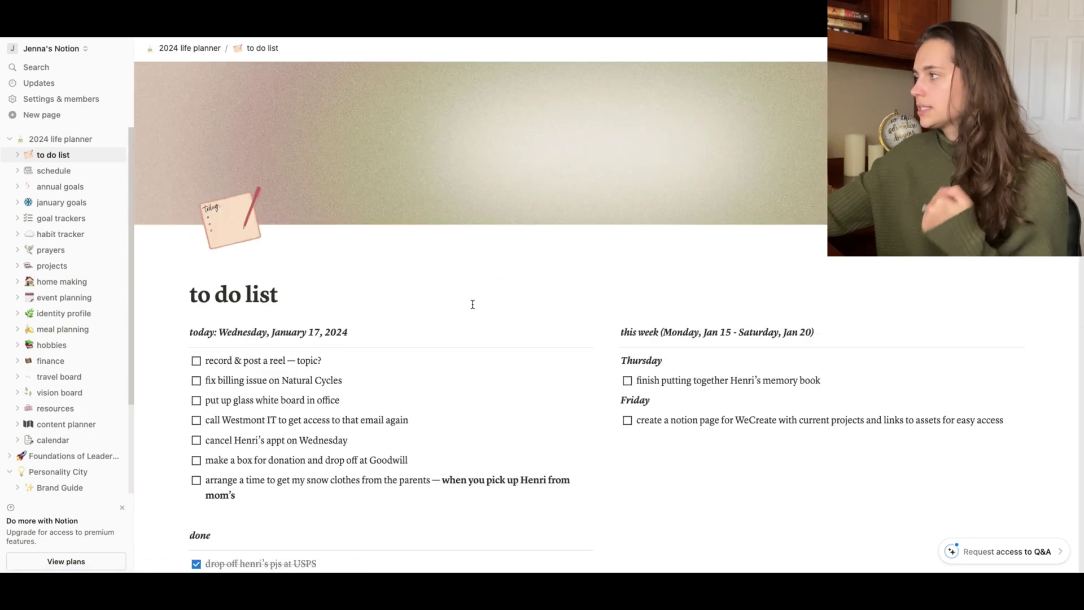
click(380, 332)
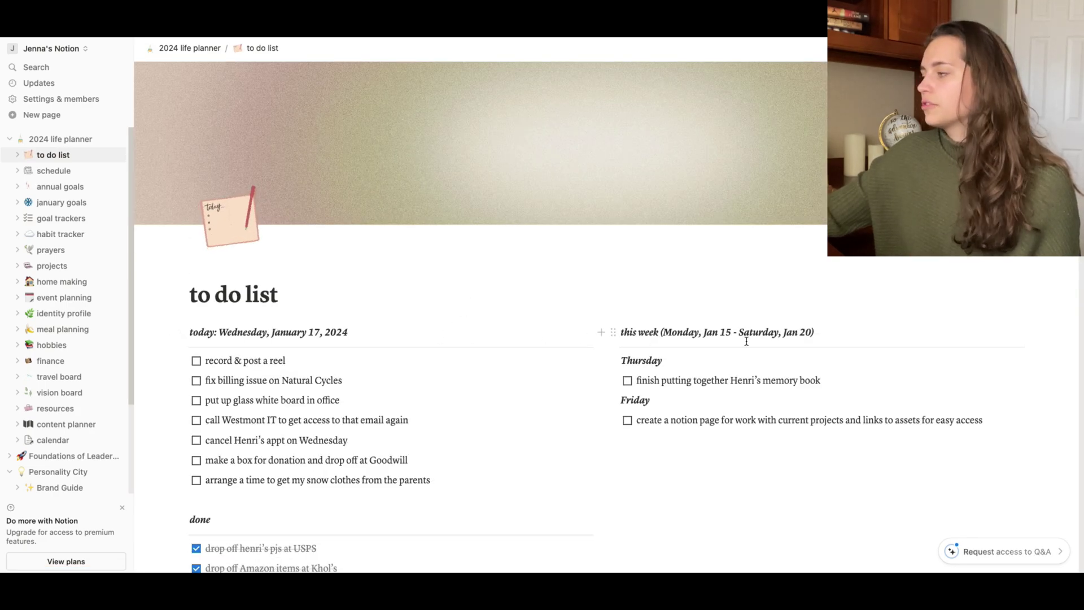
scroll(746, 344, down, 3)
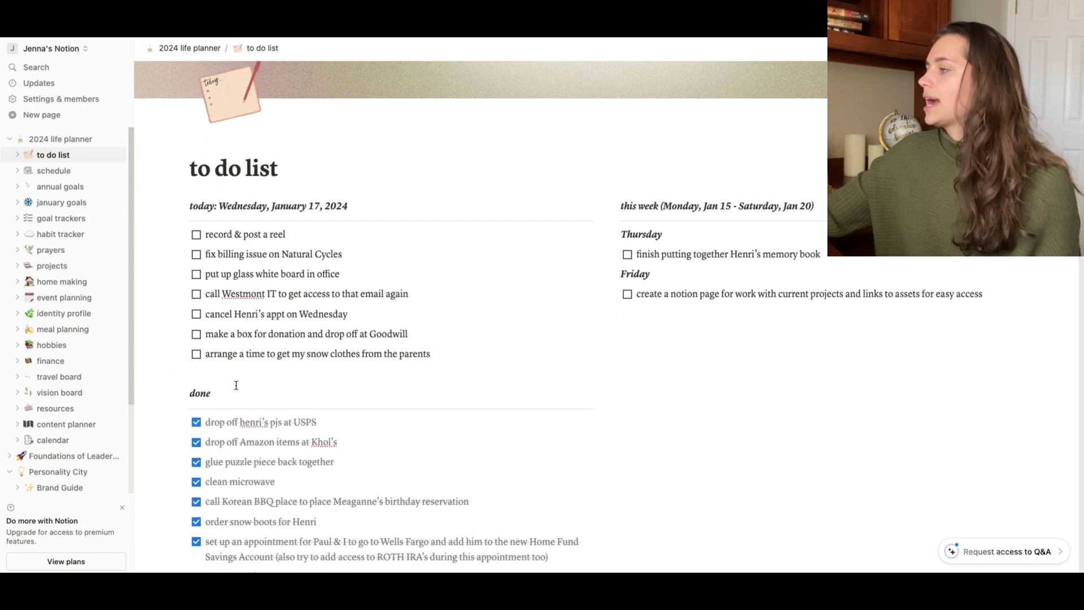
scroll(235, 383, down, 5)
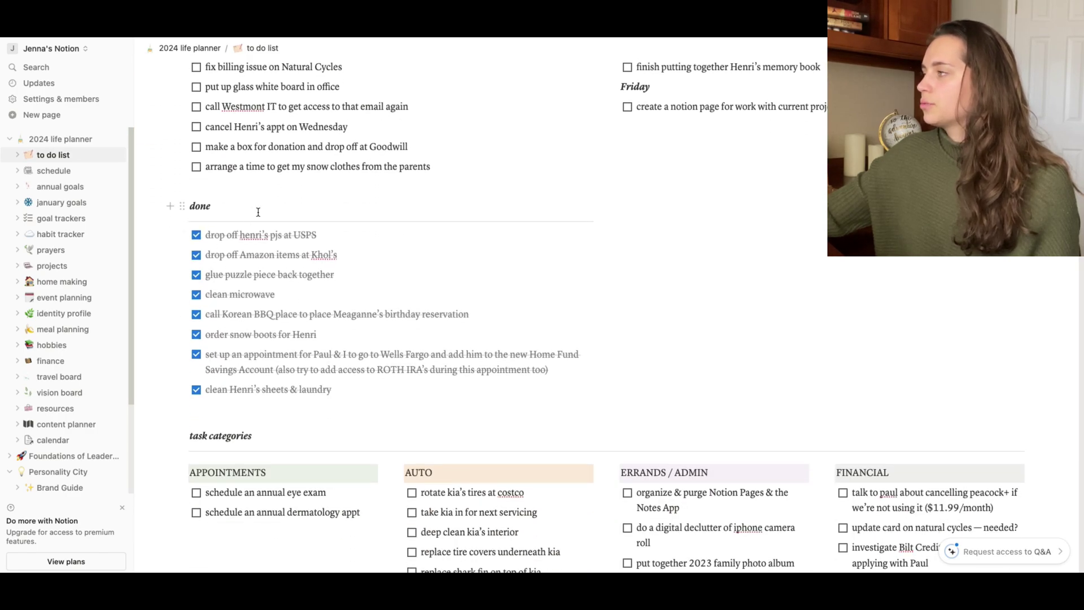
scroll(409, 285, down, 3)
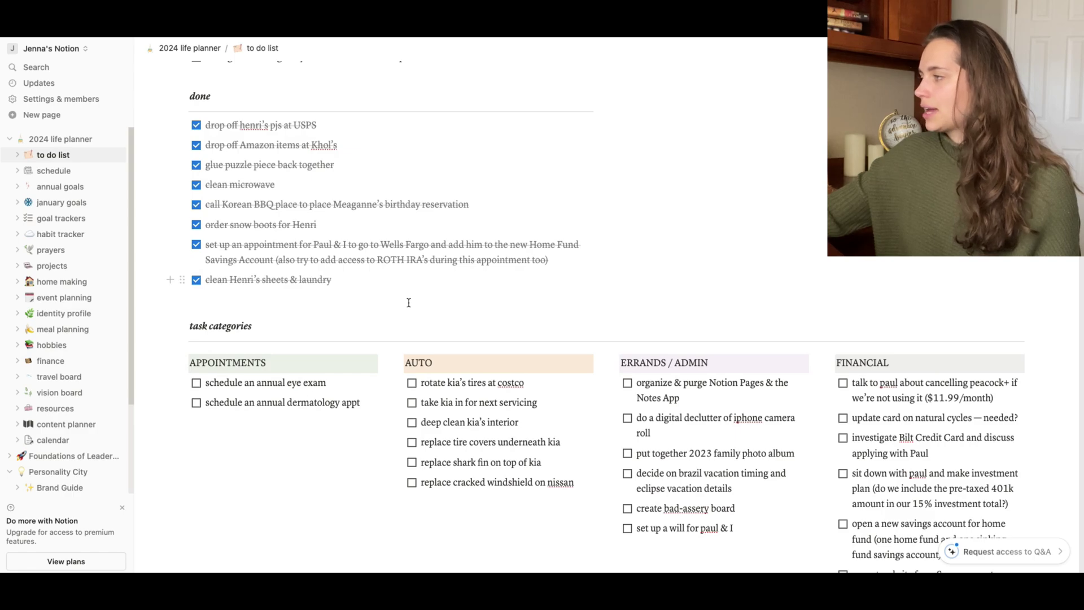
scroll(322, 343, down, 4)
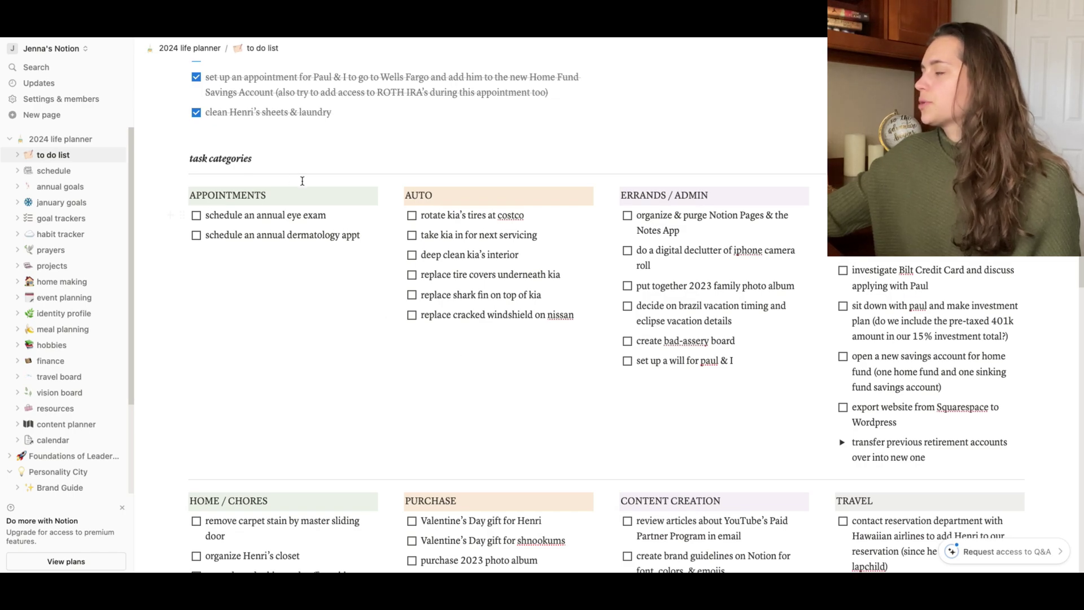
scroll(331, 220, down, 1)
scroll(339, 209, down, 2)
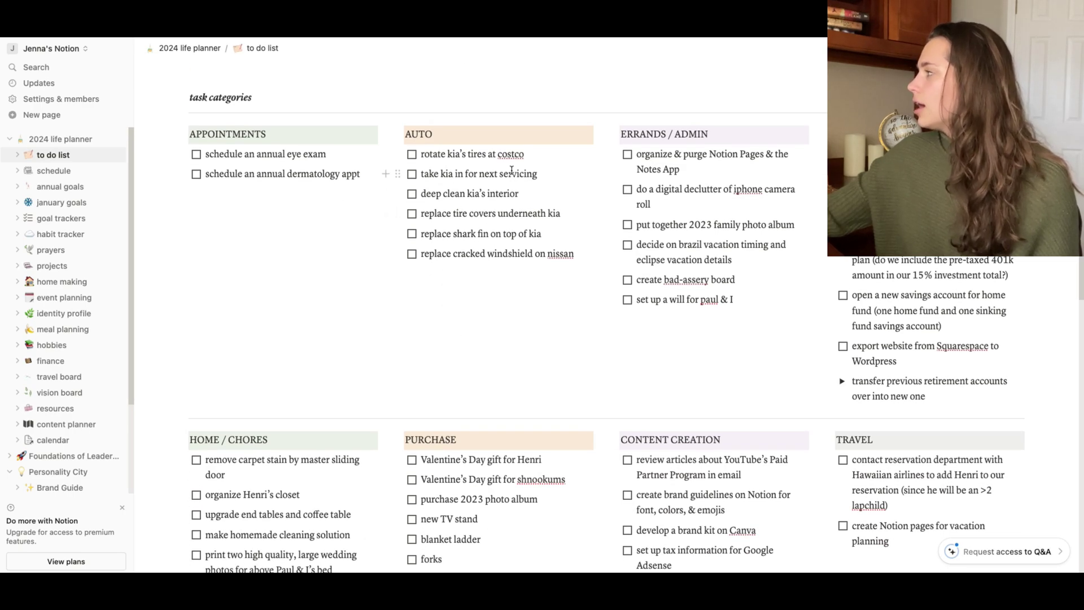
scroll(263, 401, down, 2)
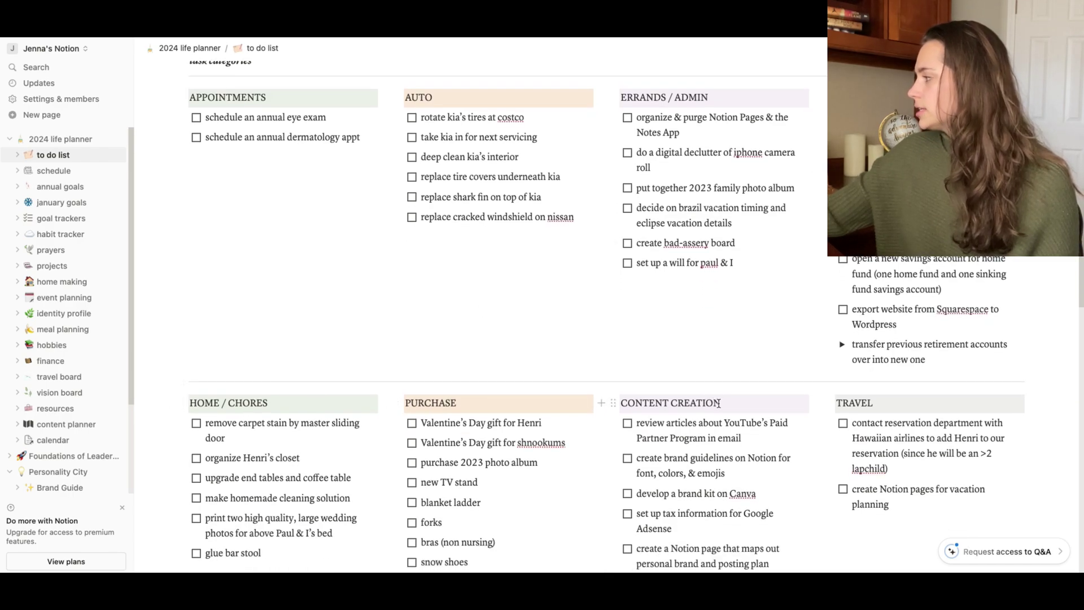
scroll(890, 407, down, 5)
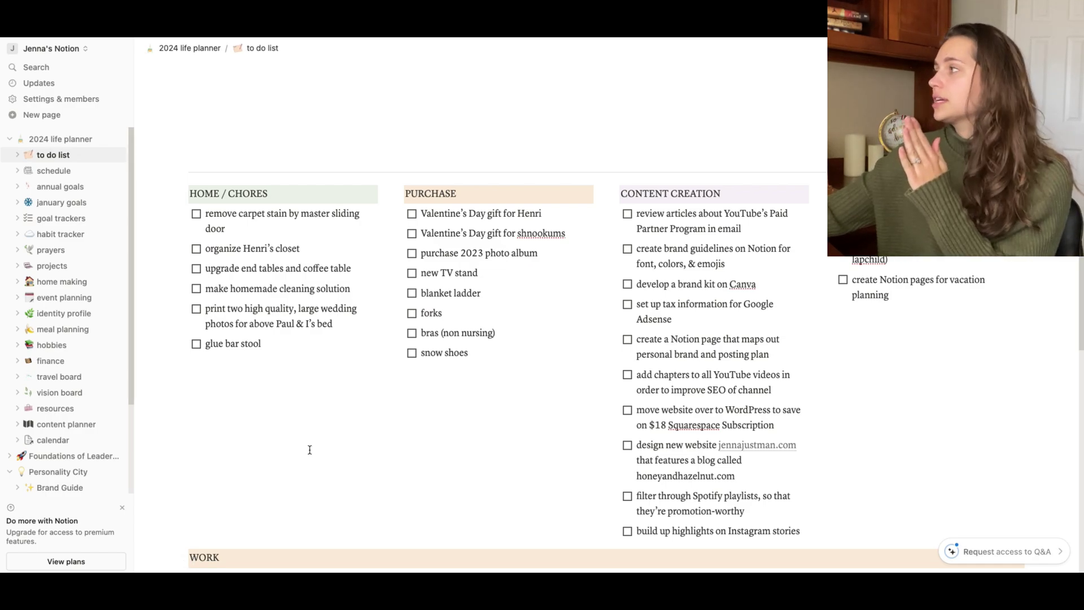
Move the task "put up glass white board in office" from today's list to the end of Thursday's list.
scroll(310, 449, up, 12)
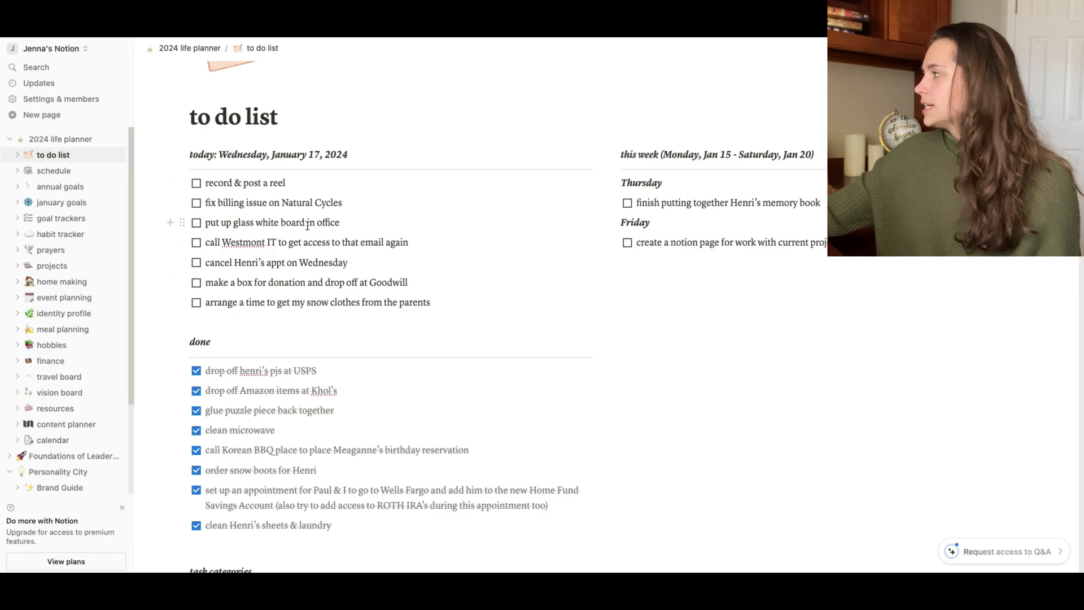
drag(182, 222, 645, 210)
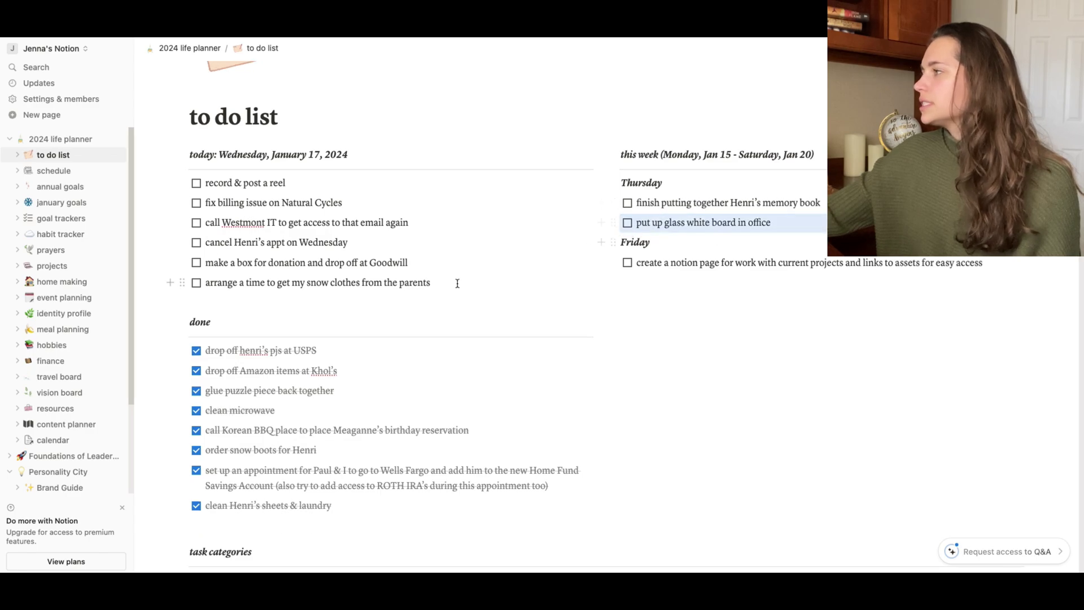
click(457, 284)
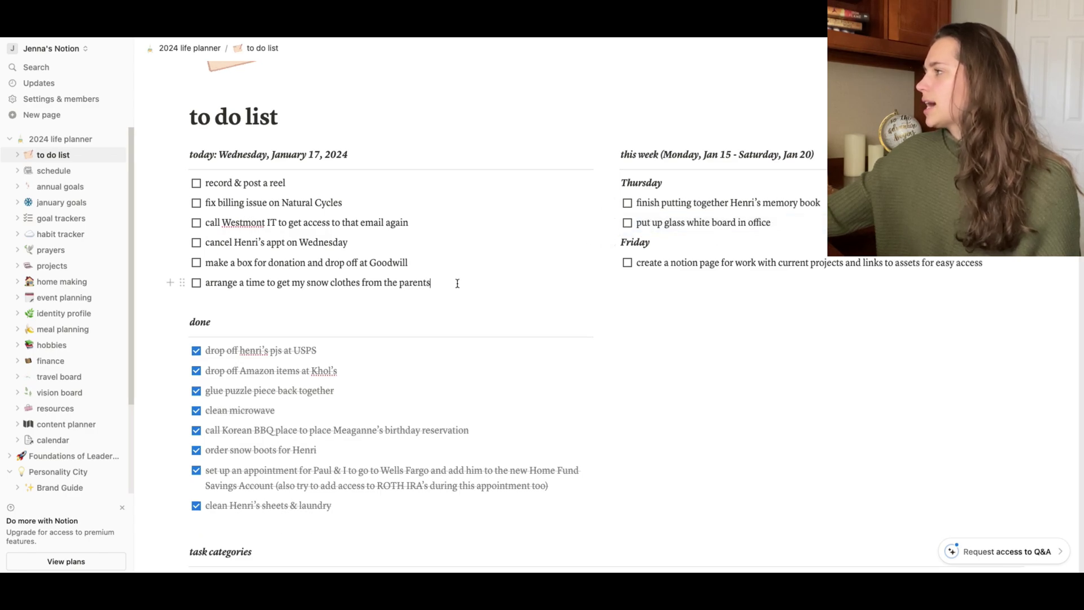
Delete the task "fix billing issue on Natural Cycles" from today's list.
triple_click(237, 206)
key(BackSpace)
key(BackSpace)
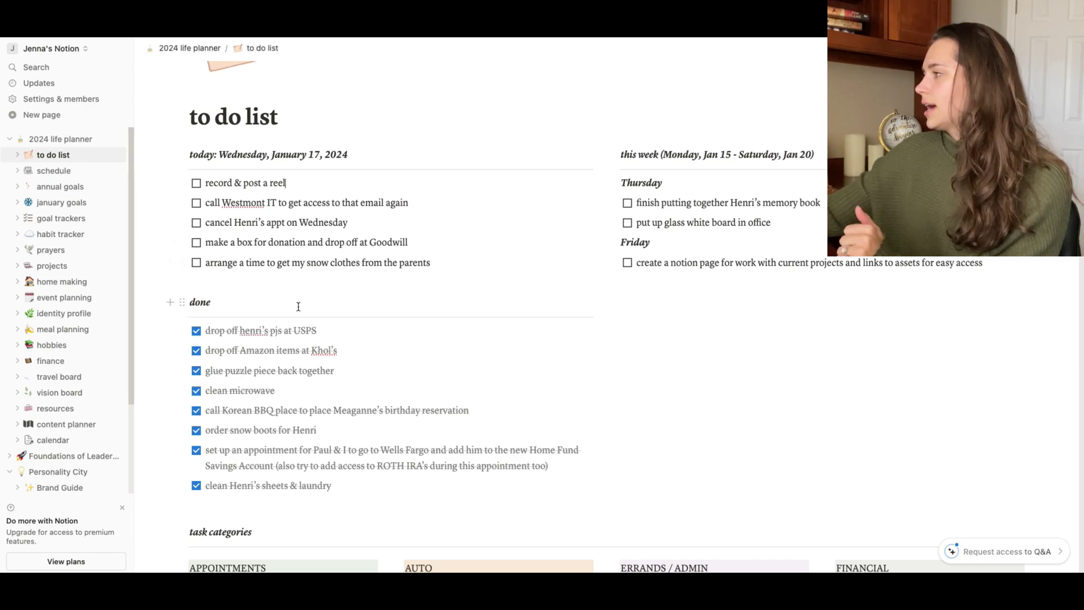
Reorder the snow clothes task to the start of today's list and move the Westmont IT call to the end of Thursday's list.
drag(182, 262, 189, 181)
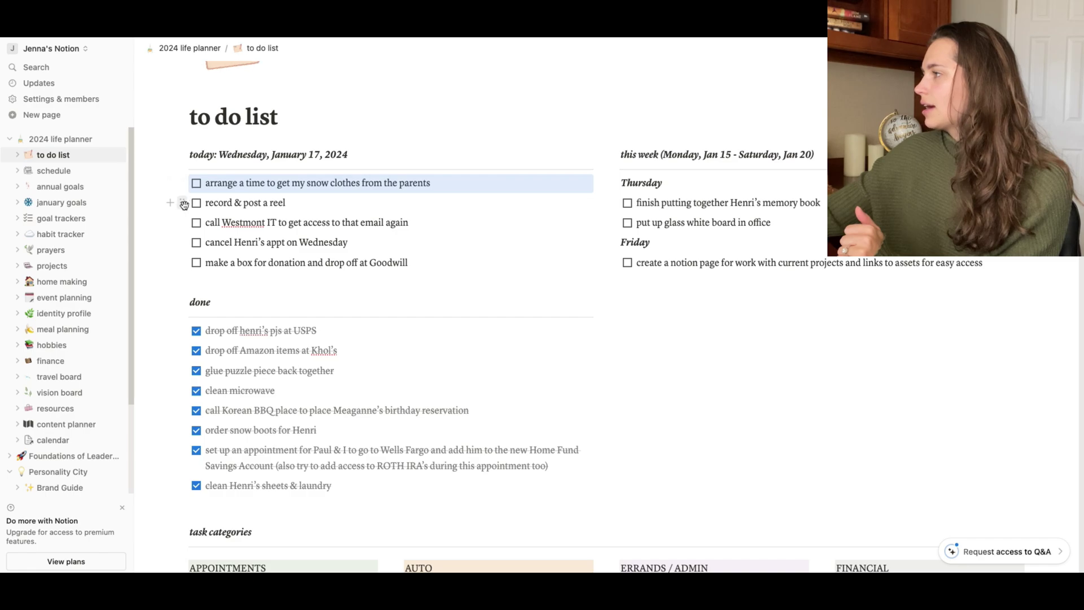
drag(182, 223, 614, 233)
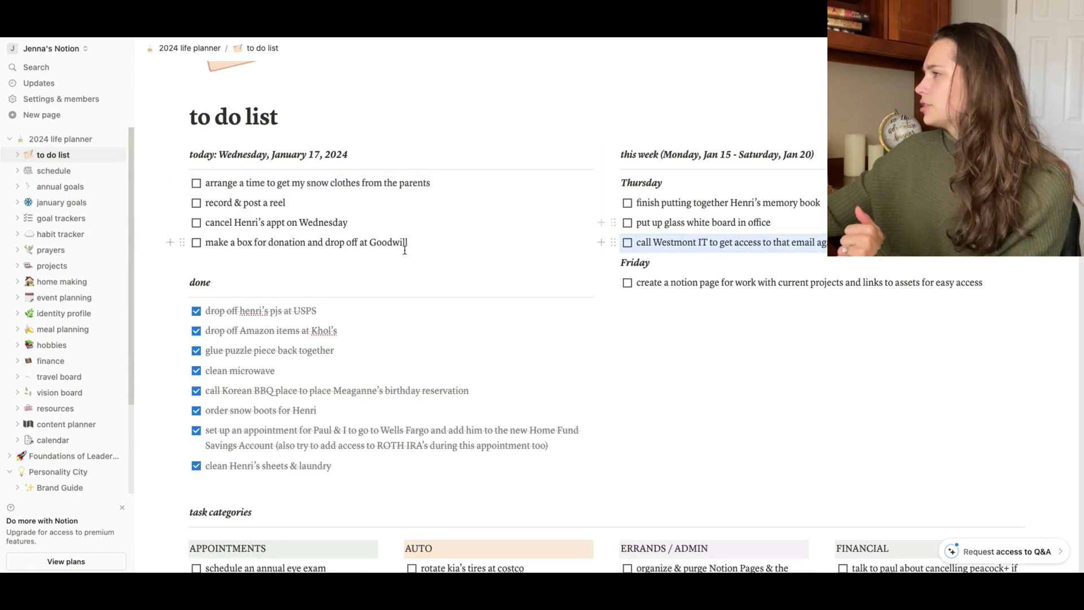
Check off the Wednesday appointment cancellation task and move it to the start of the done list.
click(196, 222)
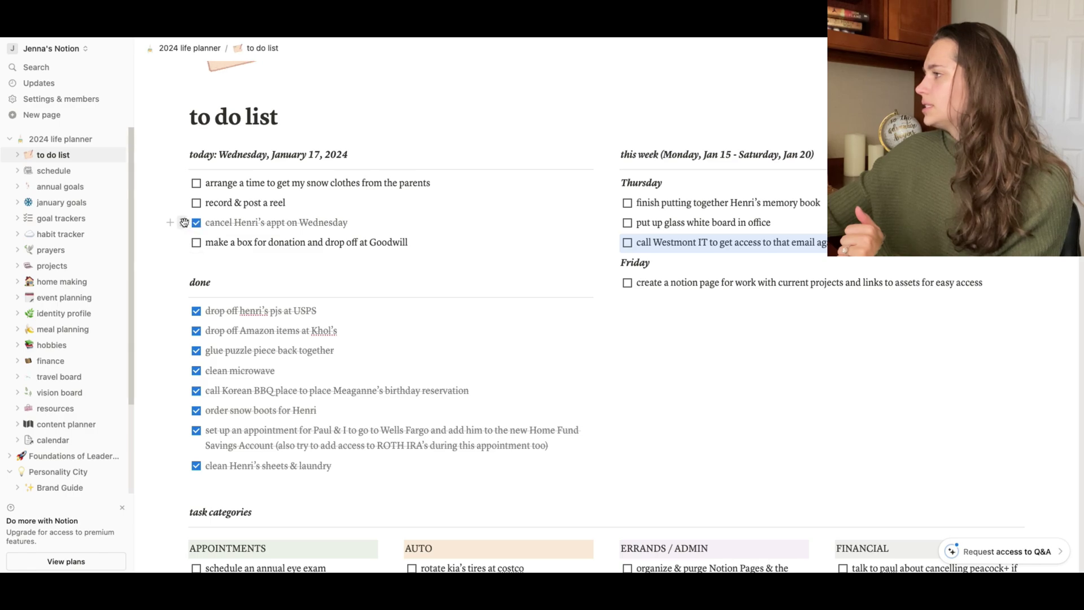
drag(182, 223, 201, 300)
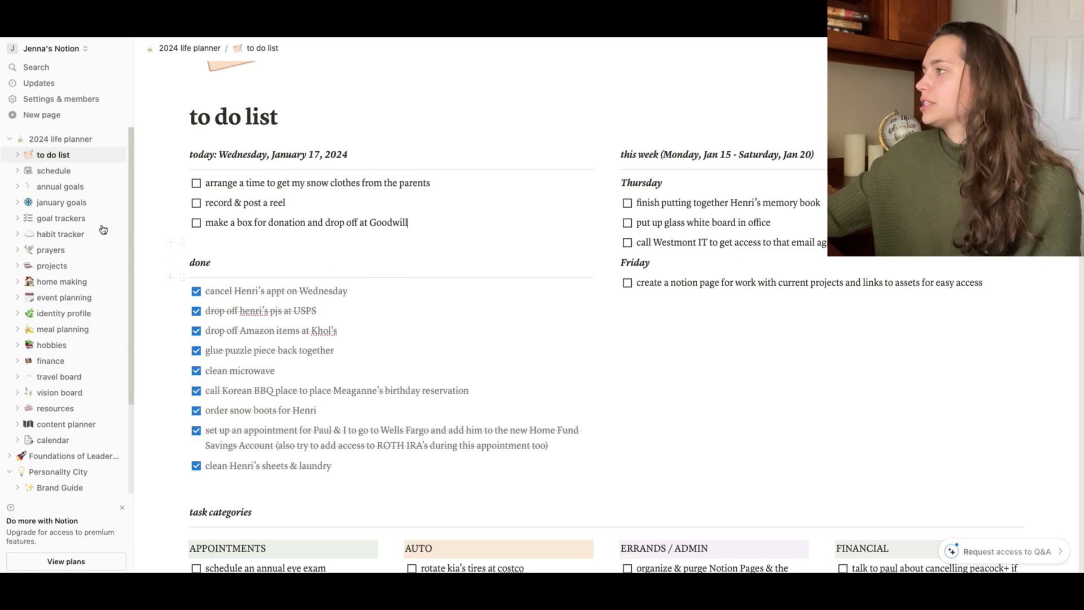
Open the schedule page of the 2024 life planner.
click(45, 172)
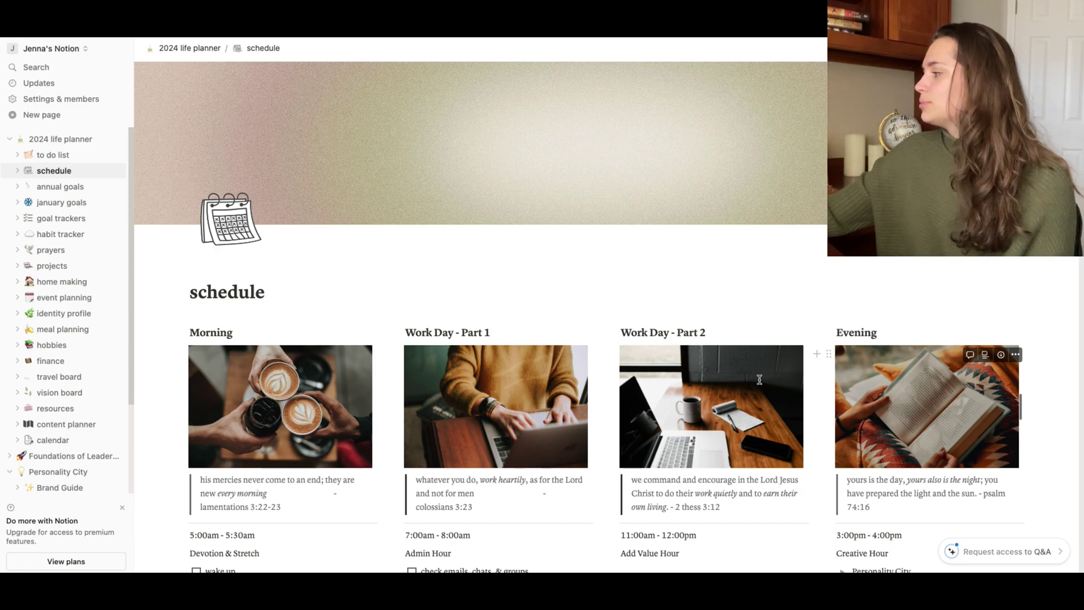
Review the morning and first work day time blocks on the schedule page.
scroll(419, 389, down, 4)
scroll(419, 389, down, 3)
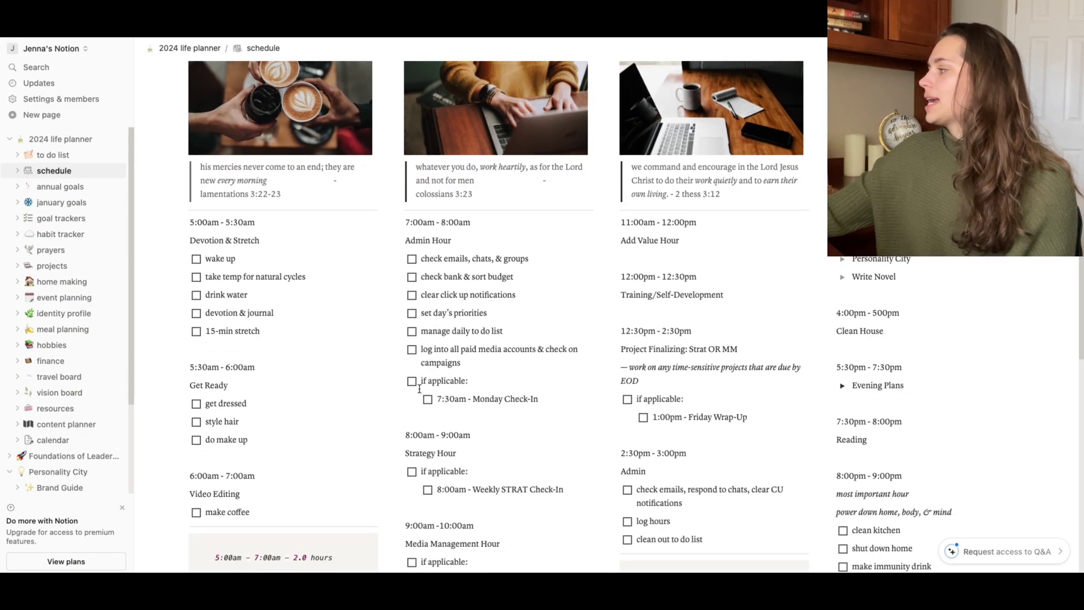
scroll(419, 389, down, 1)
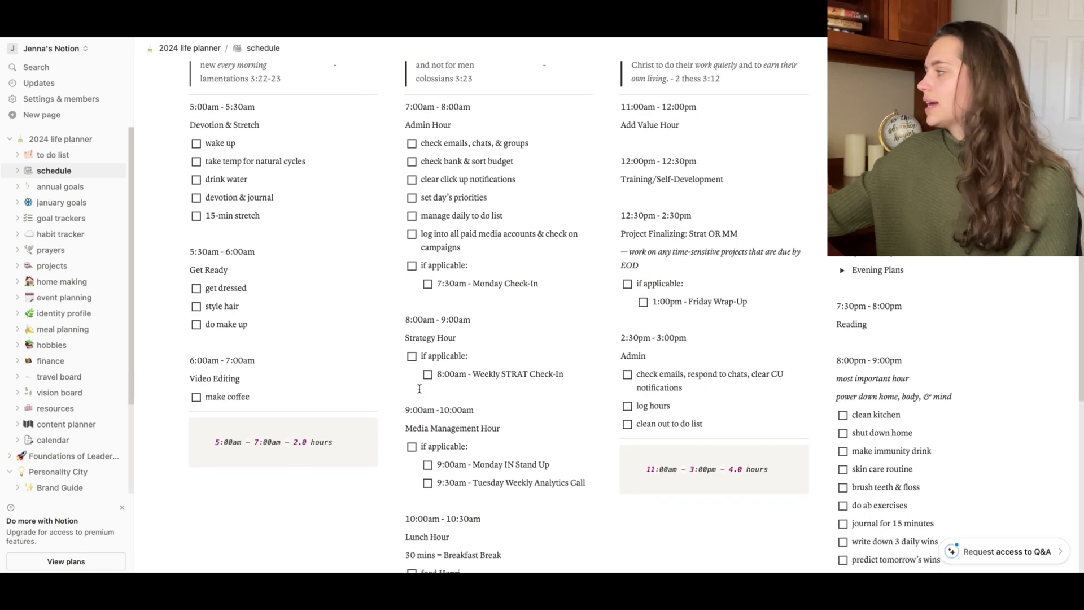
scroll(419, 388, up, 2)
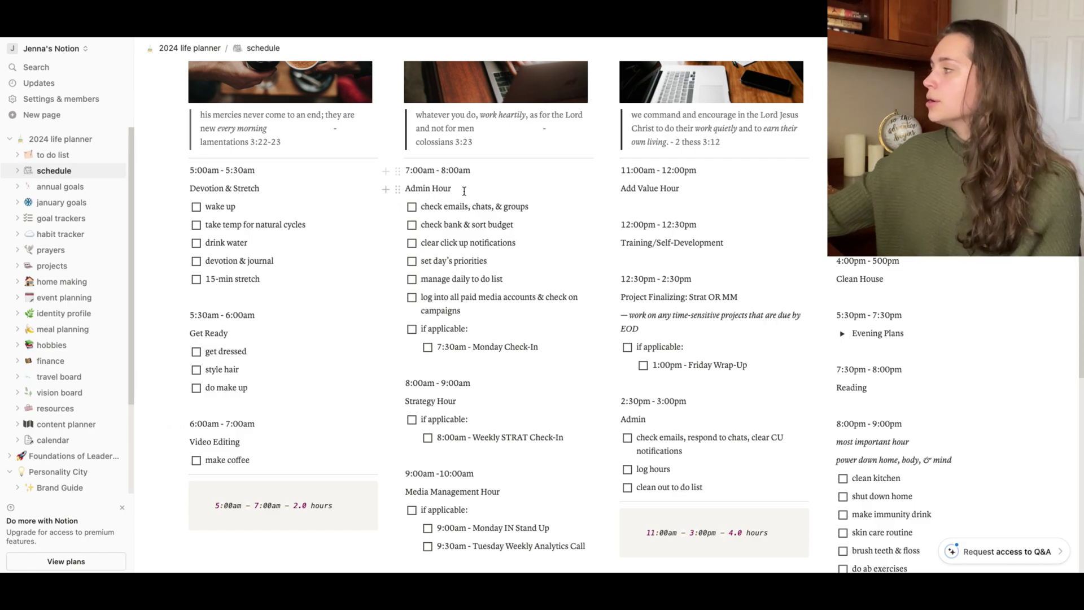
scroll(469, 203, down, 3)
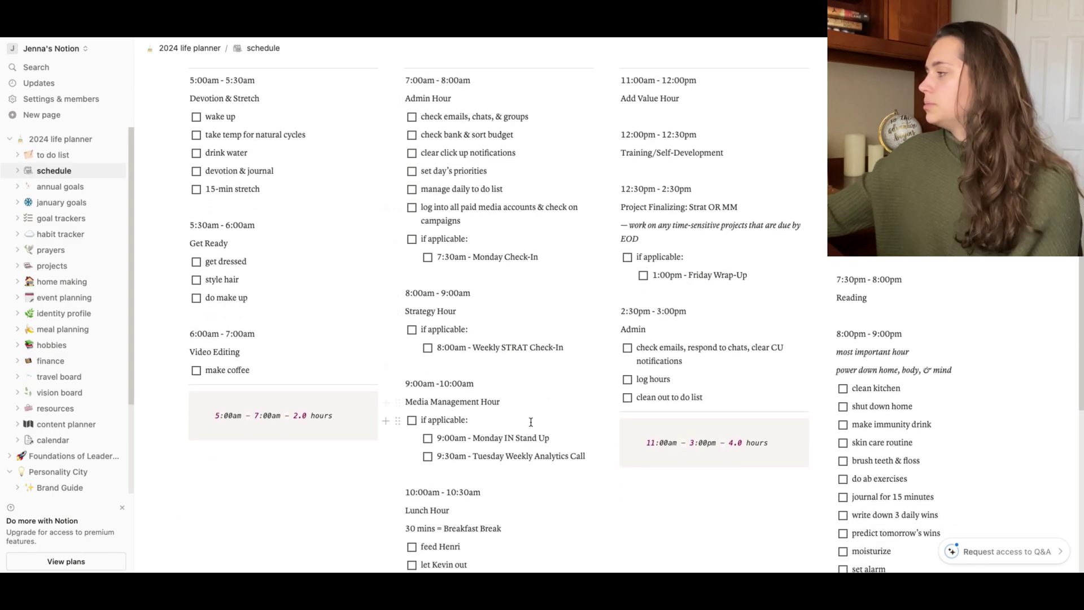
scroll(545, 407, down, 1)
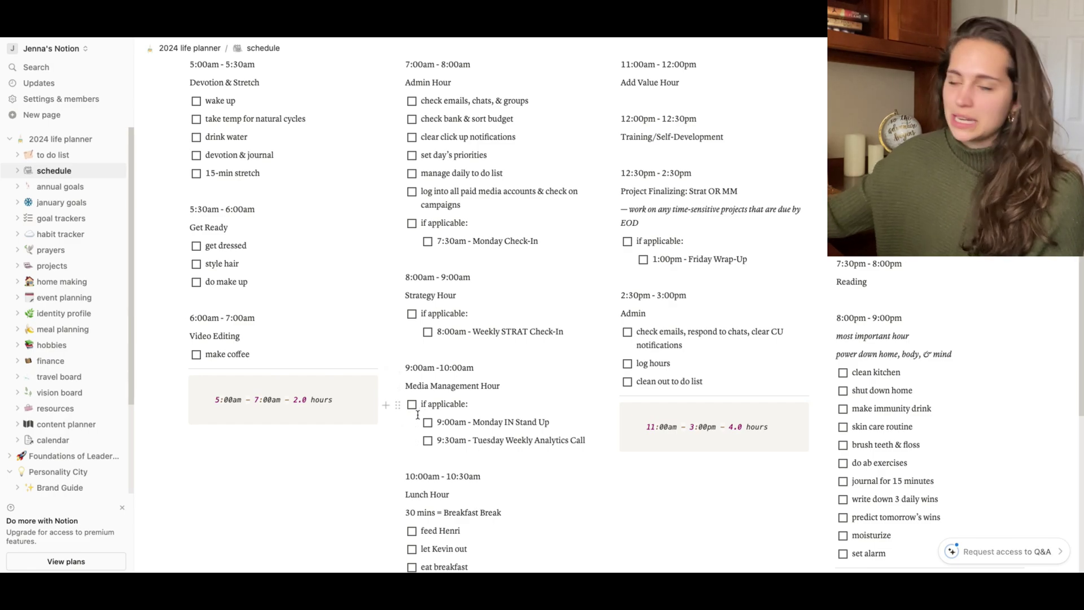
scroll(426, 414, down, 1)
scroll(426, 414, down, 2)
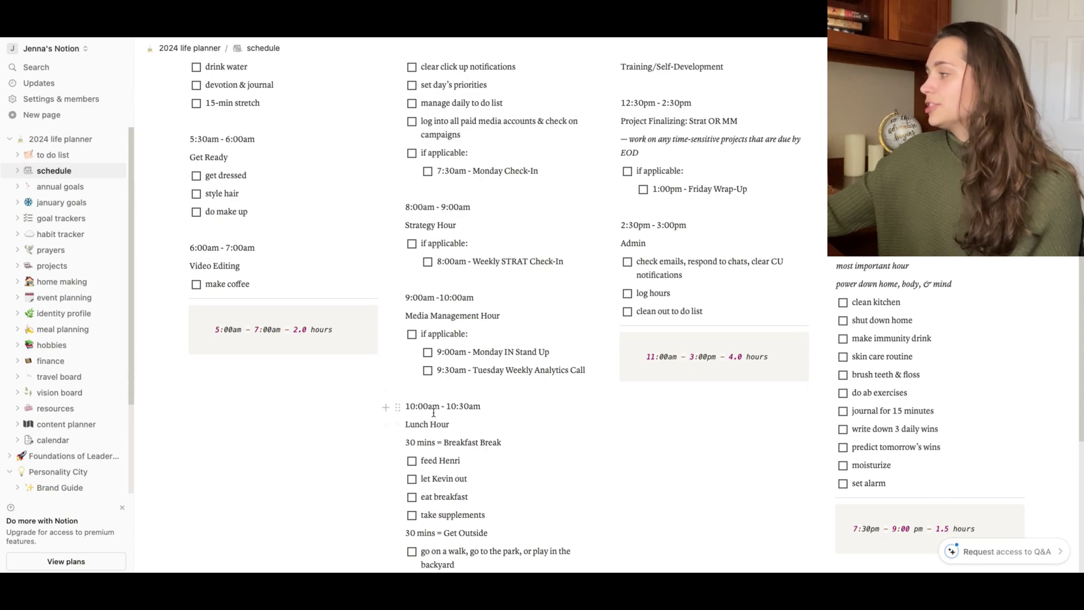
Change the end time of the Lunch Hour block in Work Day - Part 1 to 11:00am.
scroll(475, 430, down, 3)
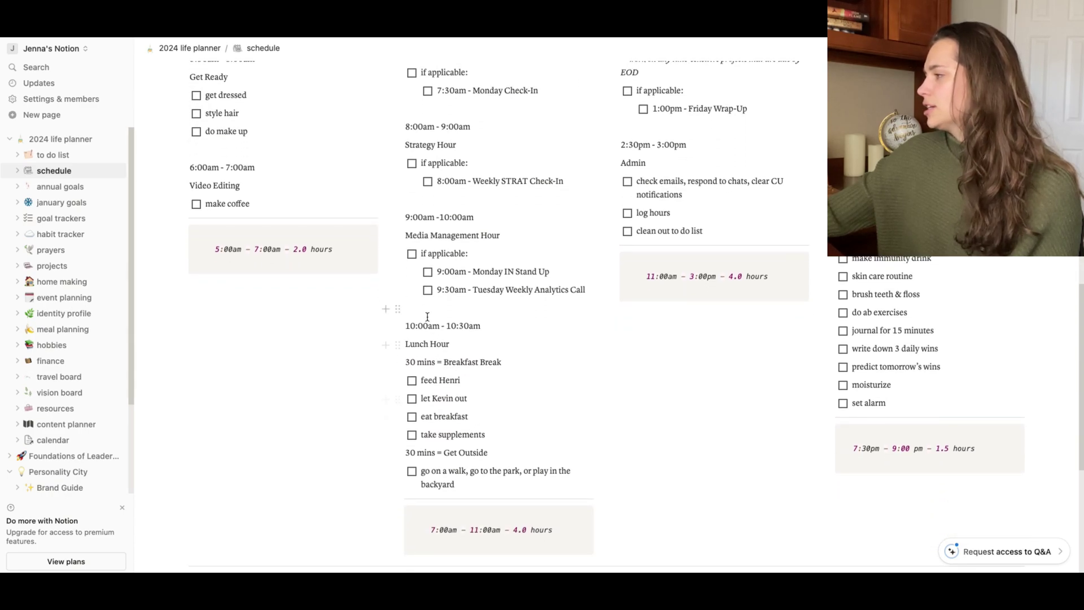
click(457, 328)
key(BackSpace)
text(1)
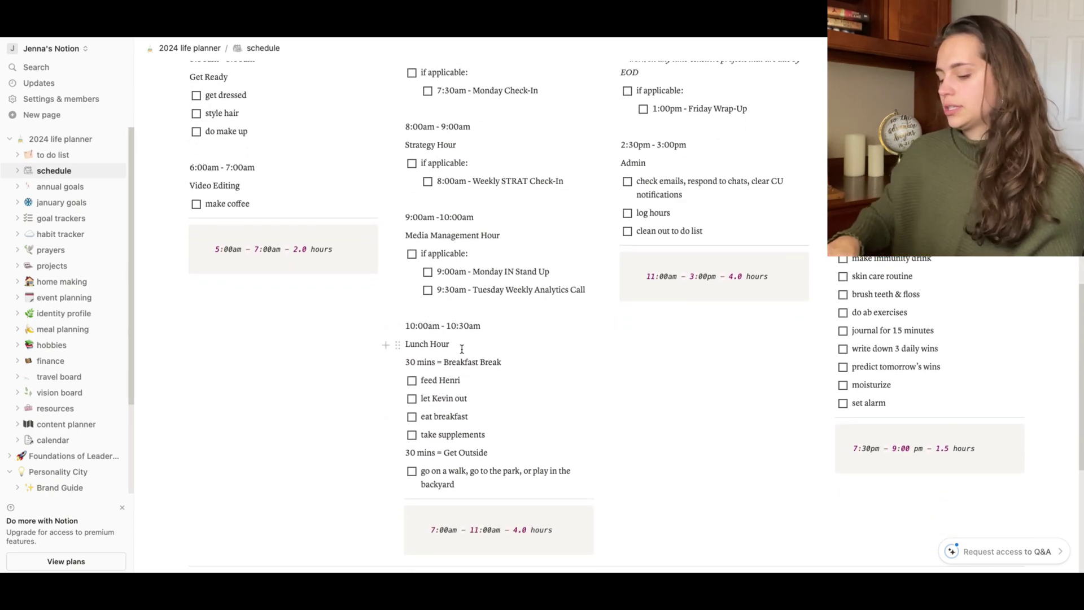
key(BackSpace)
text(0)
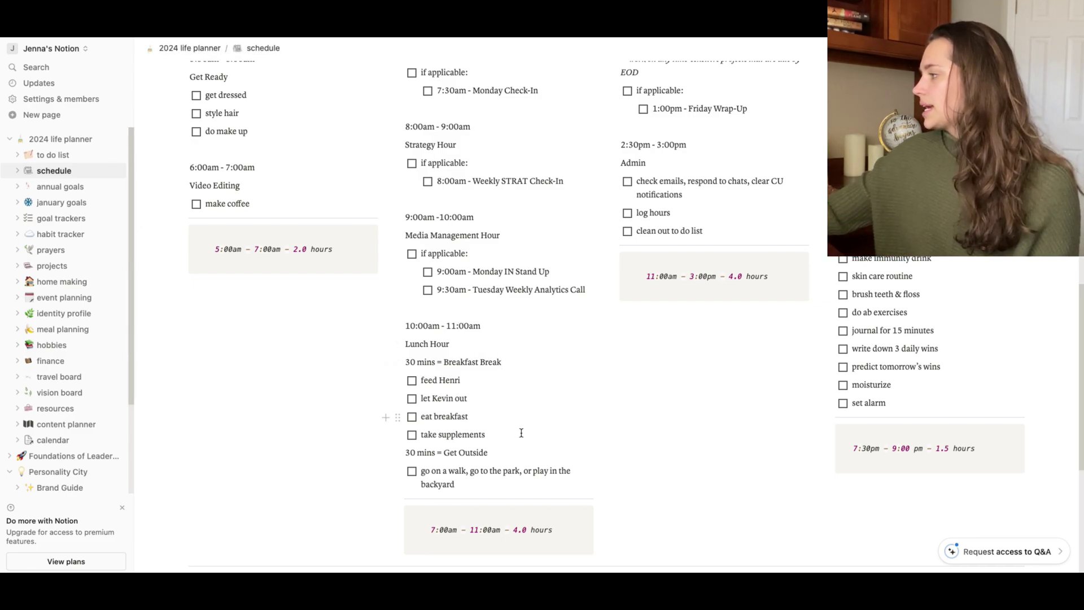
Review both work day columns of the schedule, from the Admin Hour through the closing Admin block.
scroll(555, 373, up, 4)
scroll(555, 373, up, 6)
scroll(551, 374, down, 11)
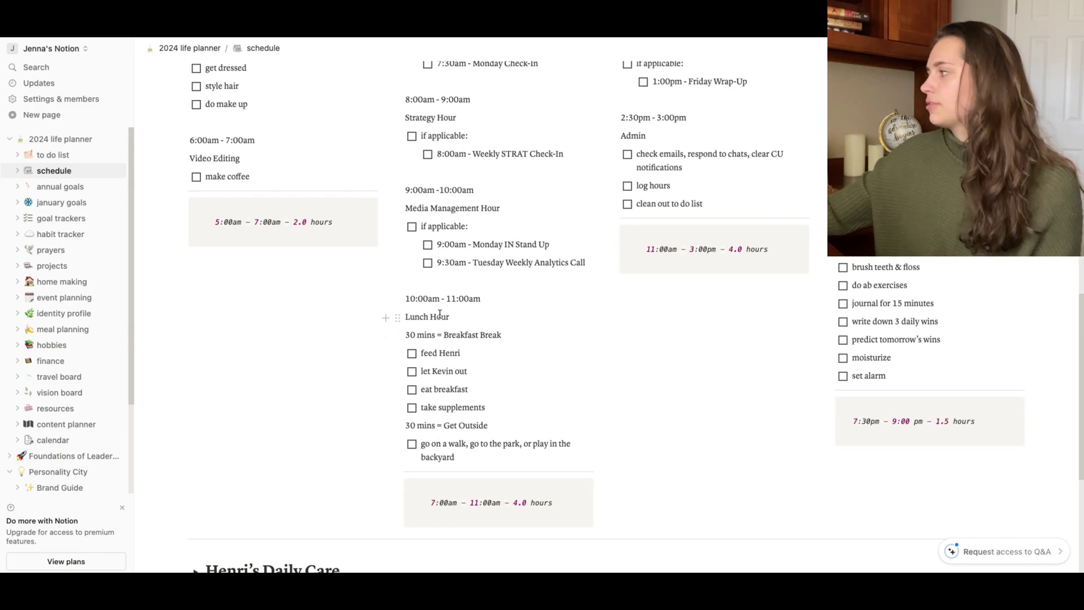
scroll(659, 227, up, 10)
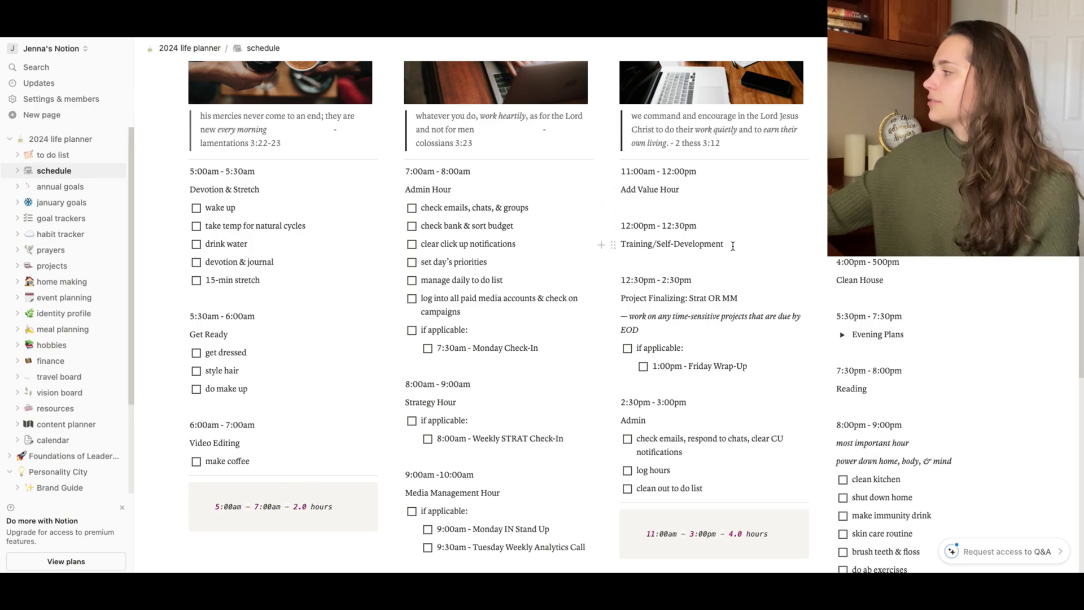
scroll(733, 247, down, 2)
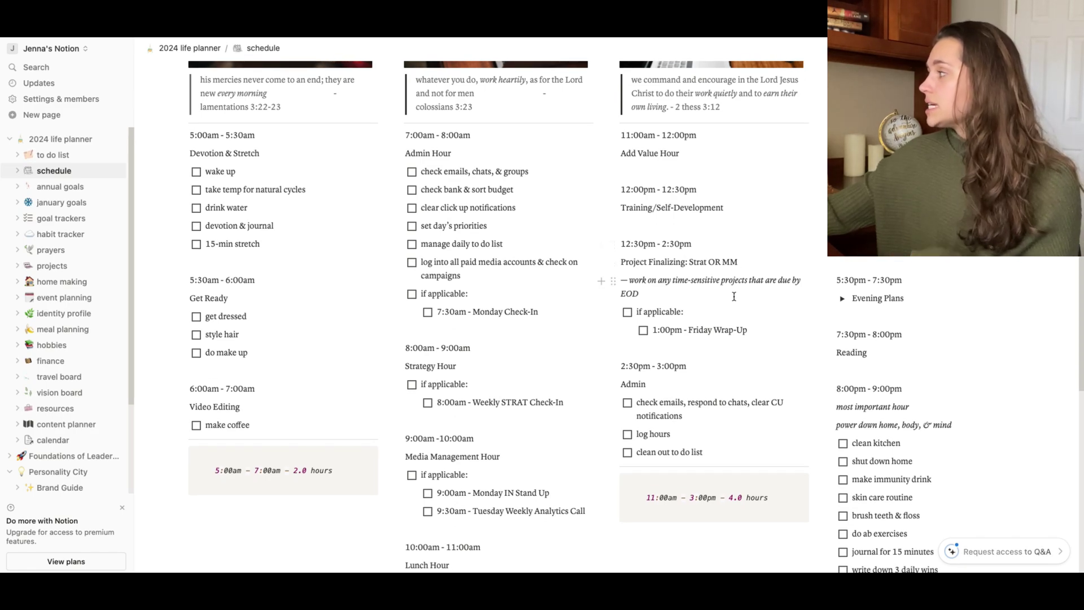
scroll(711, 271, down, 3)
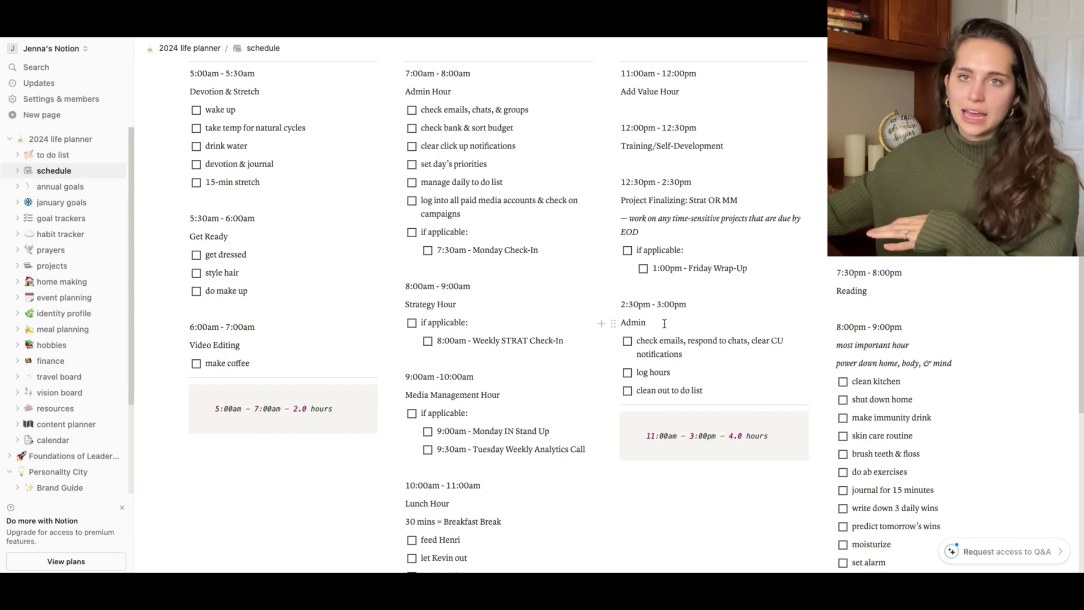
scroll(666, 323, up, 1)
scroll(666, 324, up, 3)
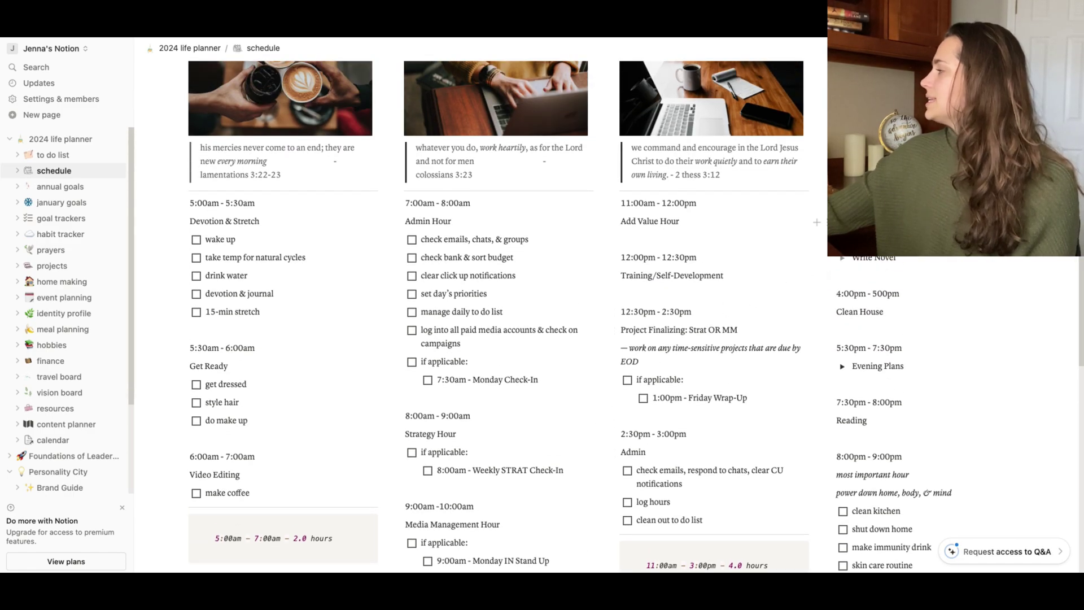
Insert the missing colon in the Clean House block's end time so it reads 5:00pm.
scroll(666, 324, down, 1)
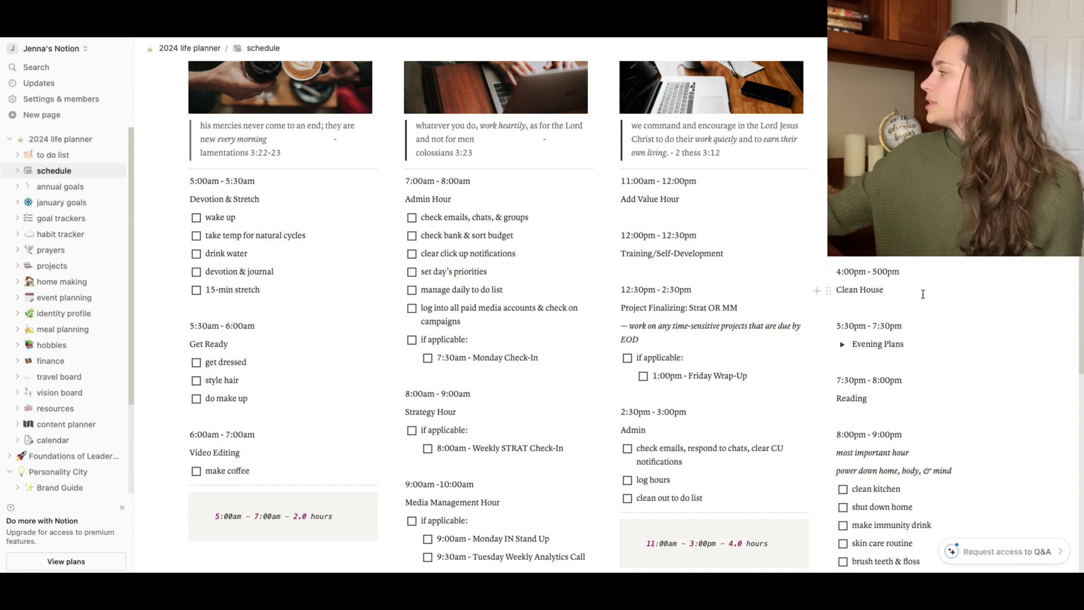
click(878, 271)
text(:)
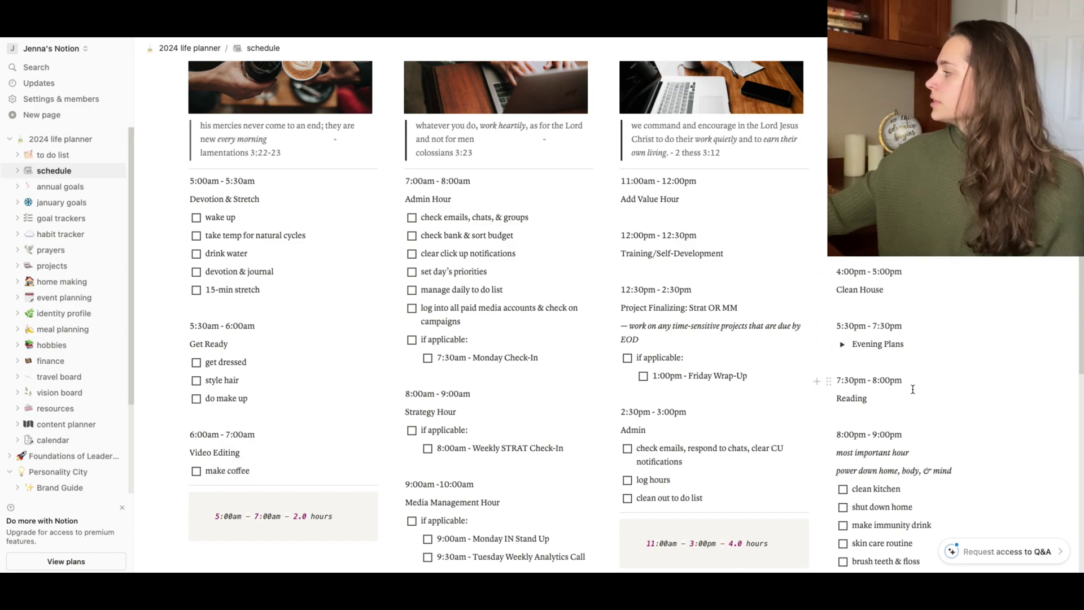
Look through the evening blocks and the power-down checklist, and compare them with the rest of the daily schedule.
scroll(910, 387, down, 1)
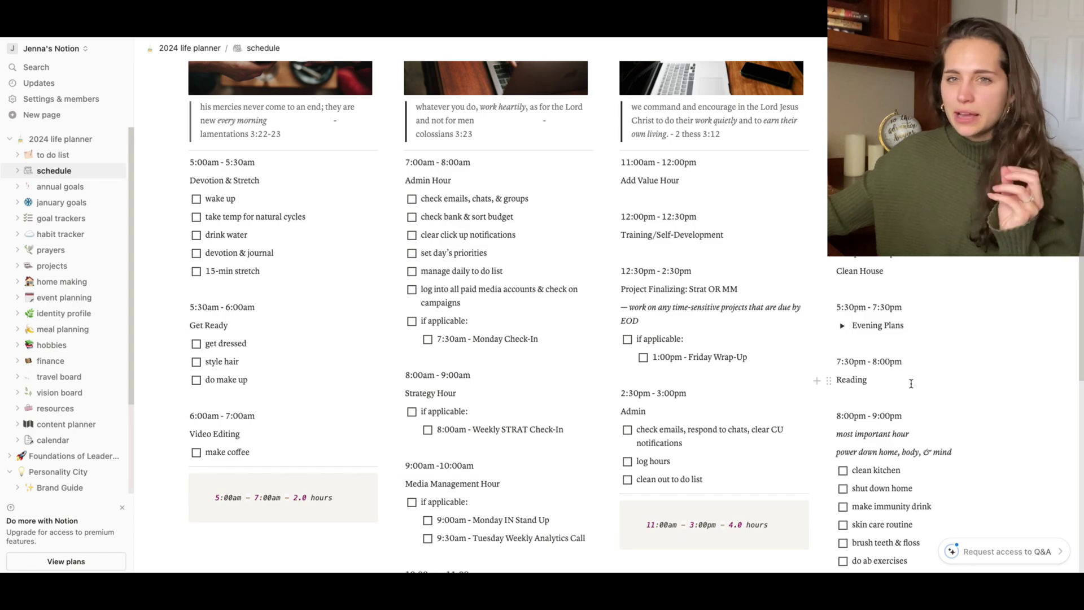
scroll(911, 383, down, 3)
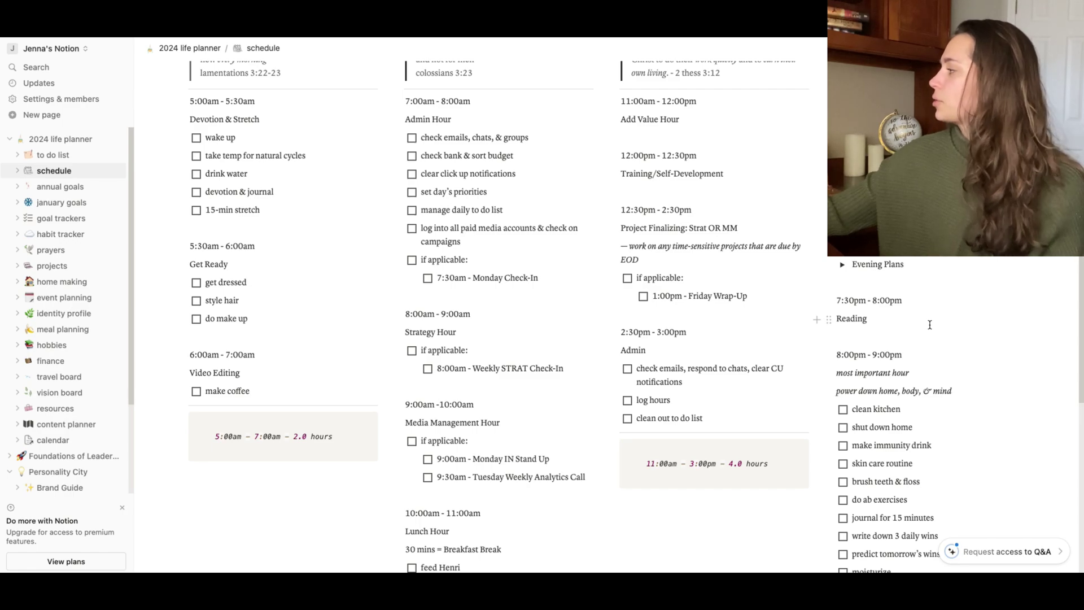
scroll(930, 322, down, 3)
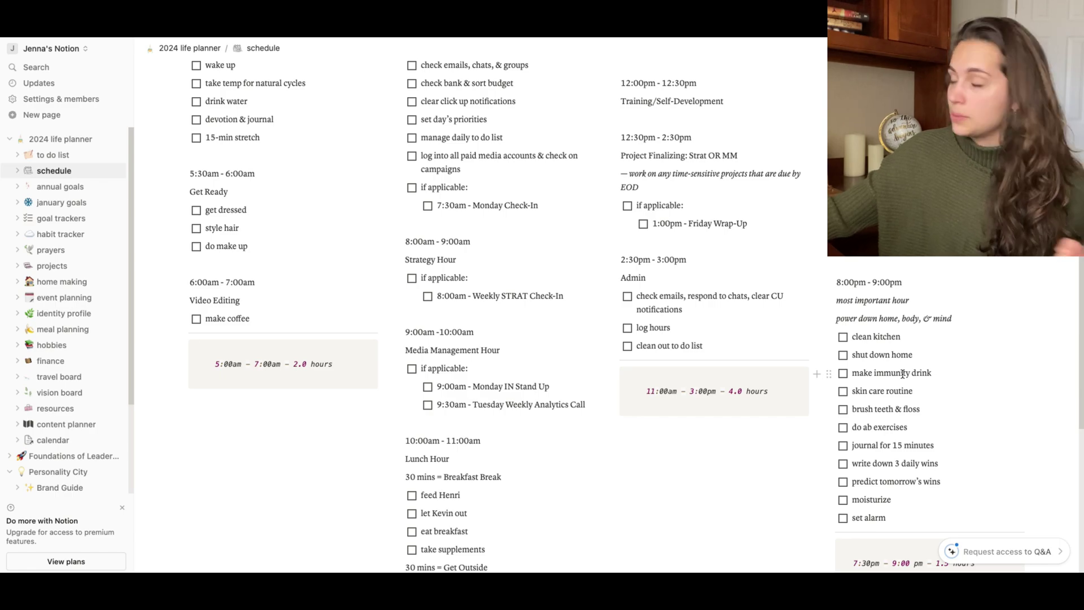
scroll(904, 373, down, 2)
scroll(757, 327, down, 4)
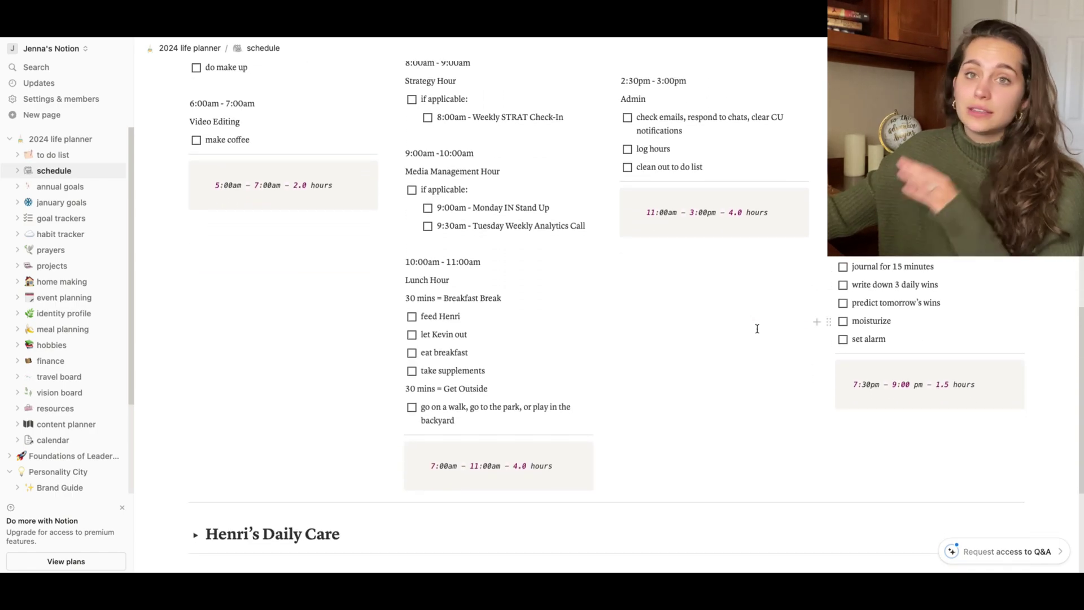
scroll(760, 329, up, 9)
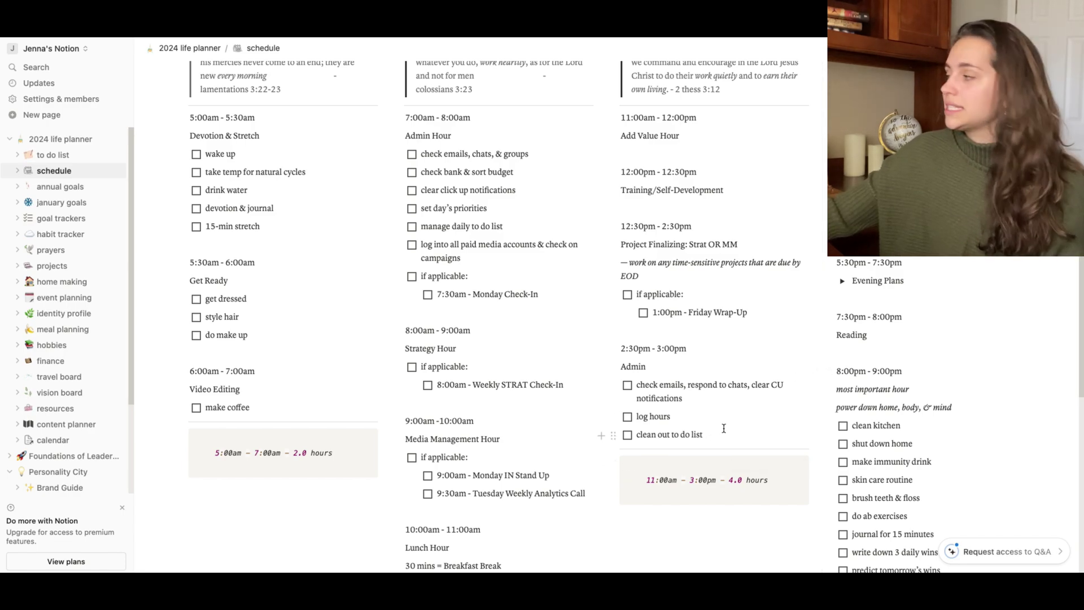
Expand the Sabbath Routine and its activity ideas below the daily schedule, read them, and collapse both sections.
scroll(723, 428, down, 17)
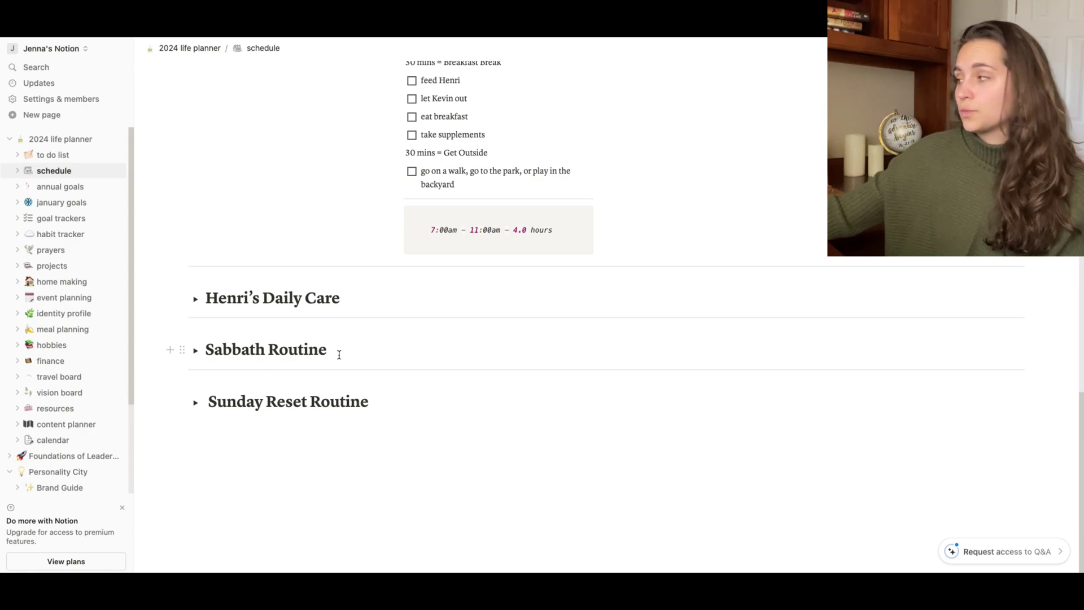
click(196, 350)
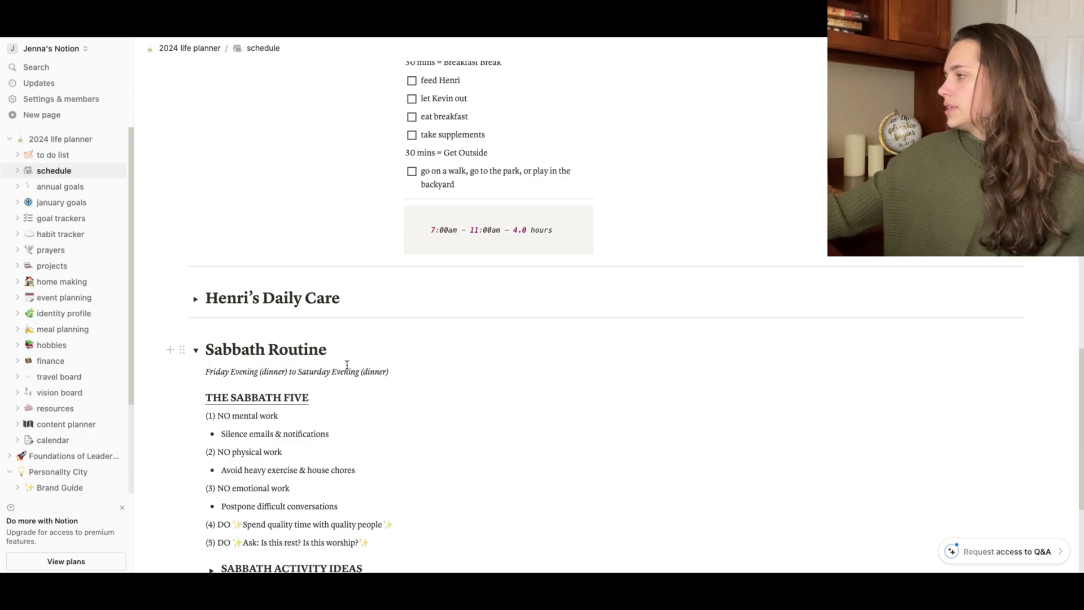
scroll(347, 364, down, 5)
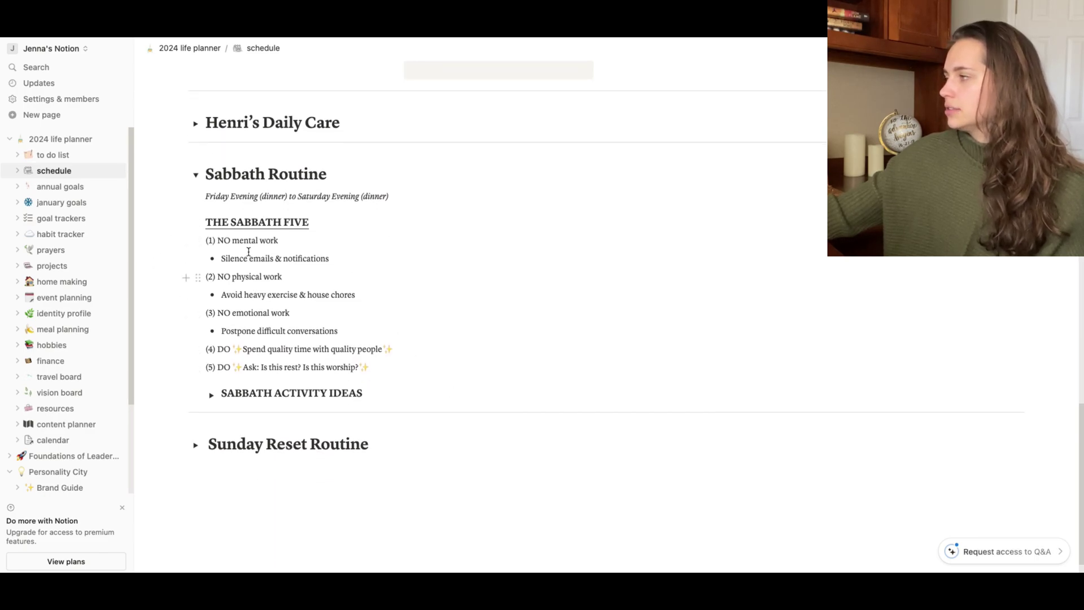
click(211, 394)
scroll(391, 384, down, 1)
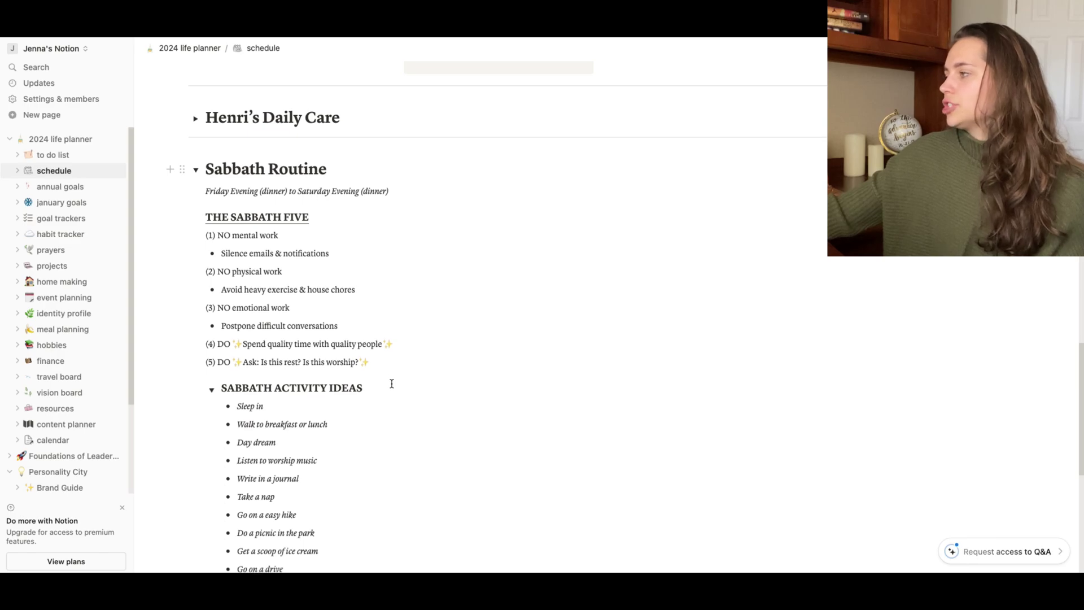
scroll(392, 384, down, 8)
scroll(392, 384, up, 10)
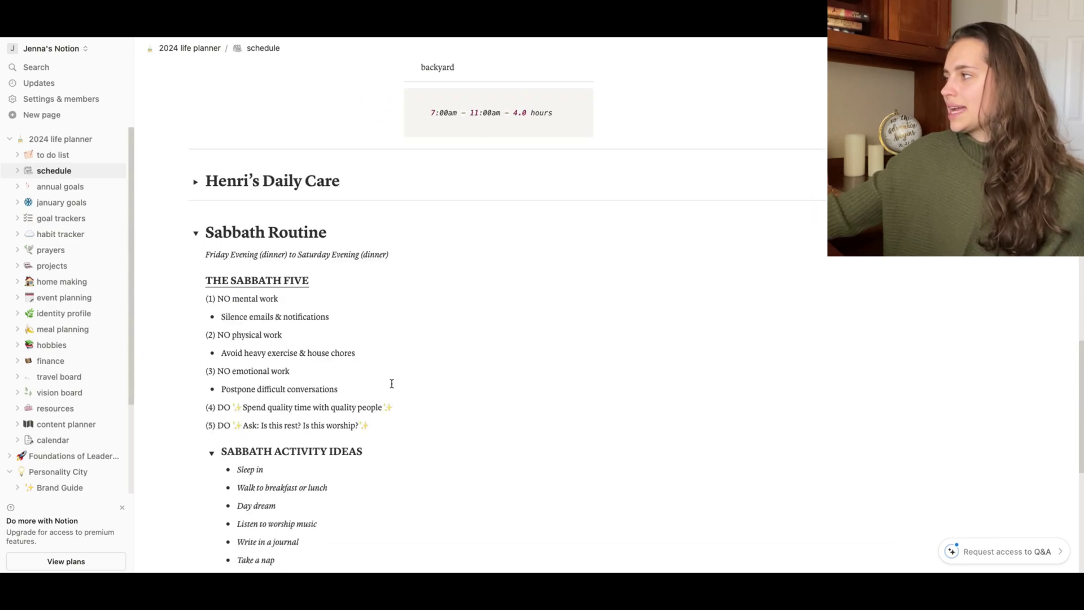
click(210, 486)
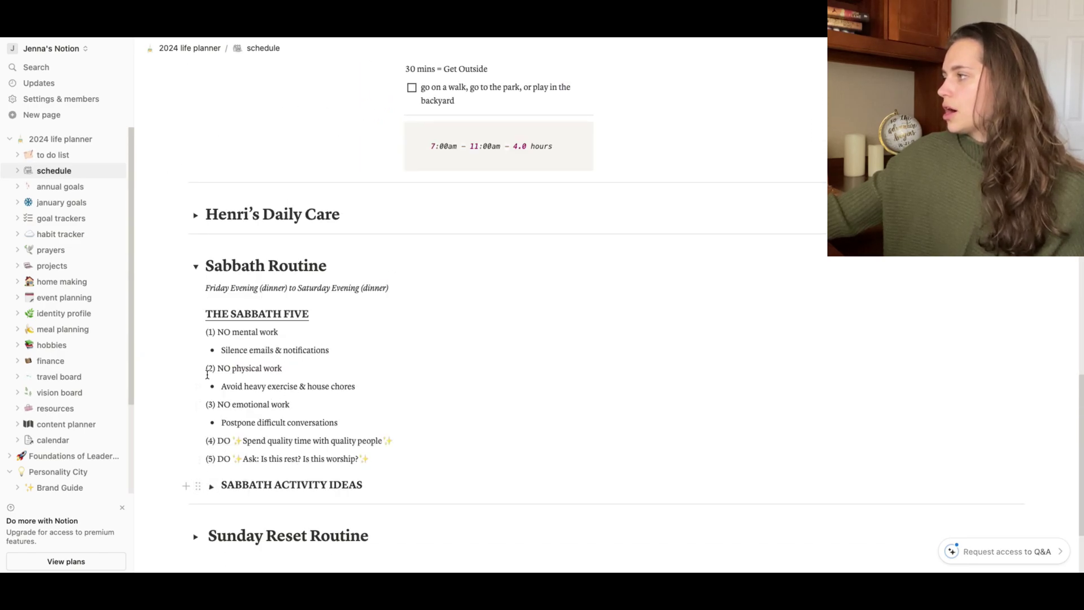
click(197, 269)
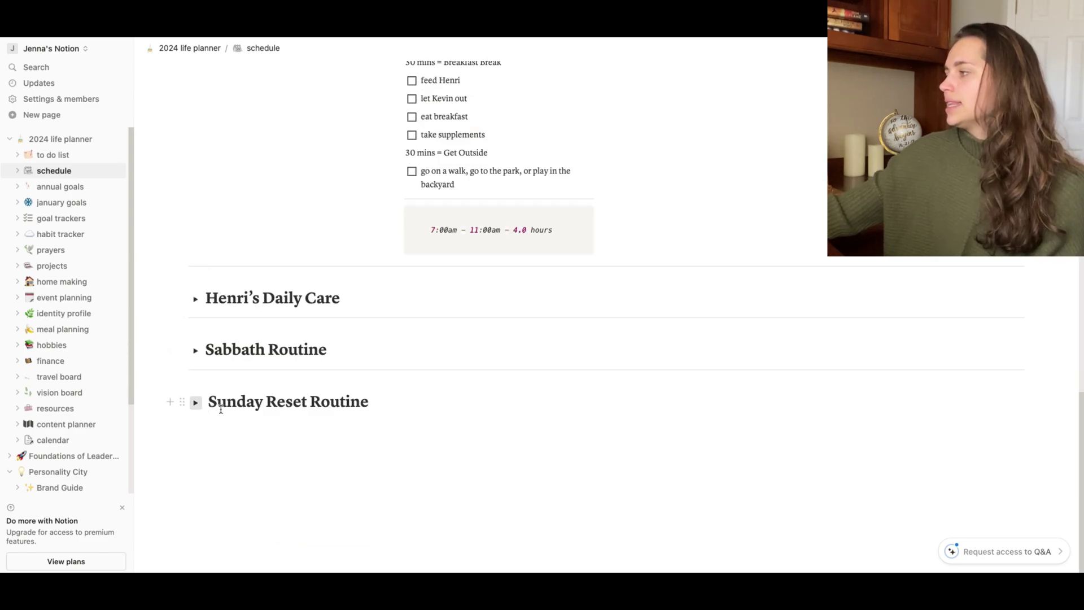
Expand the Sunday Reset Routine, read its checklist, and collapse it before returning to the start of the page.
click(195, 402)
scroll(459, 414, down, 3)
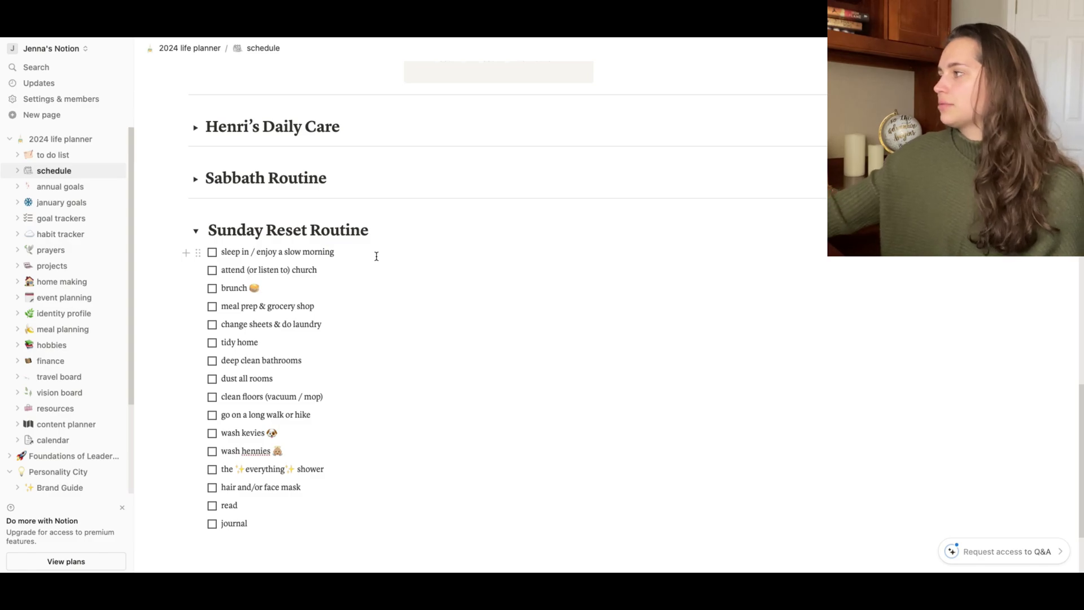
click(196, 235)
scroll(382, 279, up, 15)
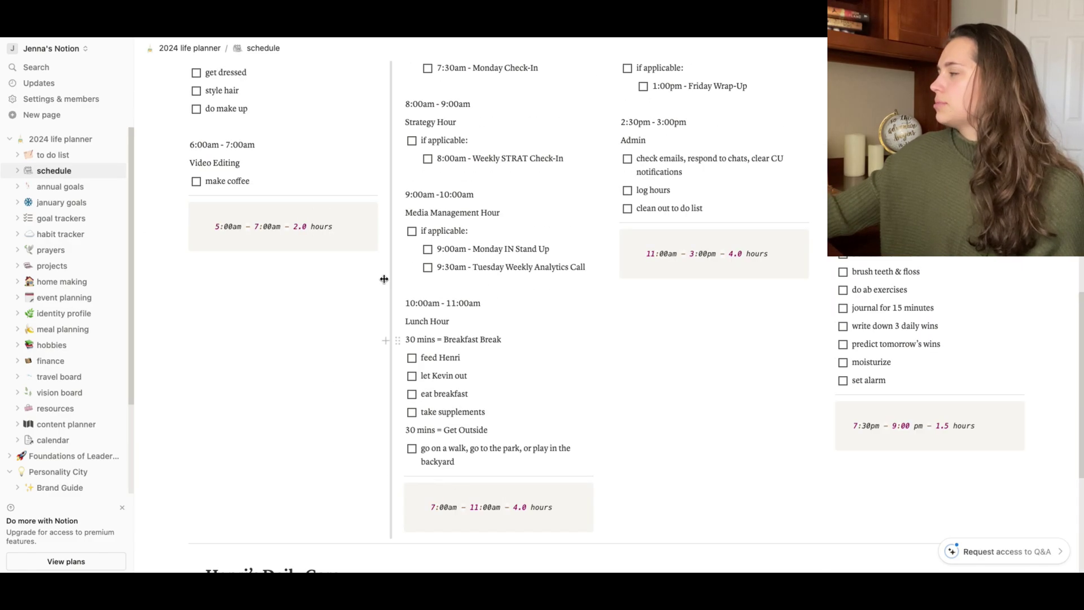
scroll(452, 344, up, 8)
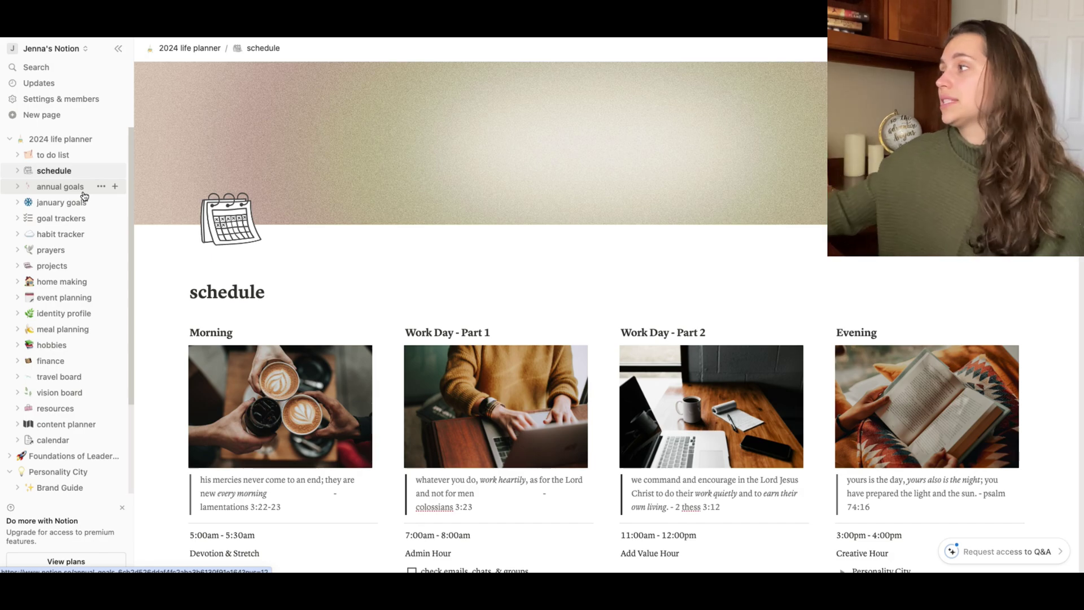
Open the annual goals page and look through the 20 goals for 2024, the 2024 intentions and the monthly goals.
click(84, 195)
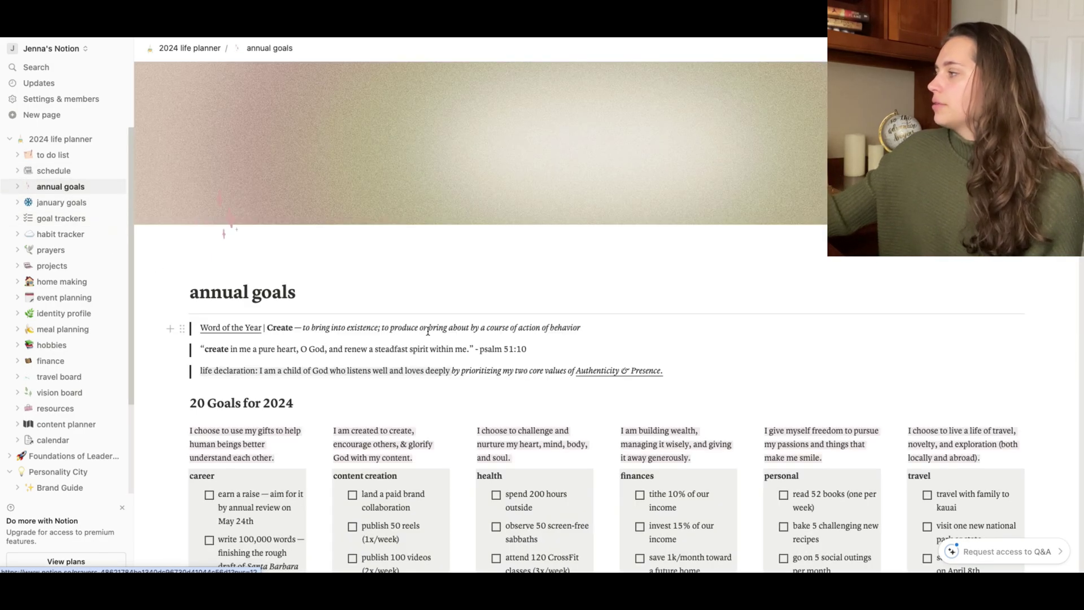
scroll(601, 323, down, 3)
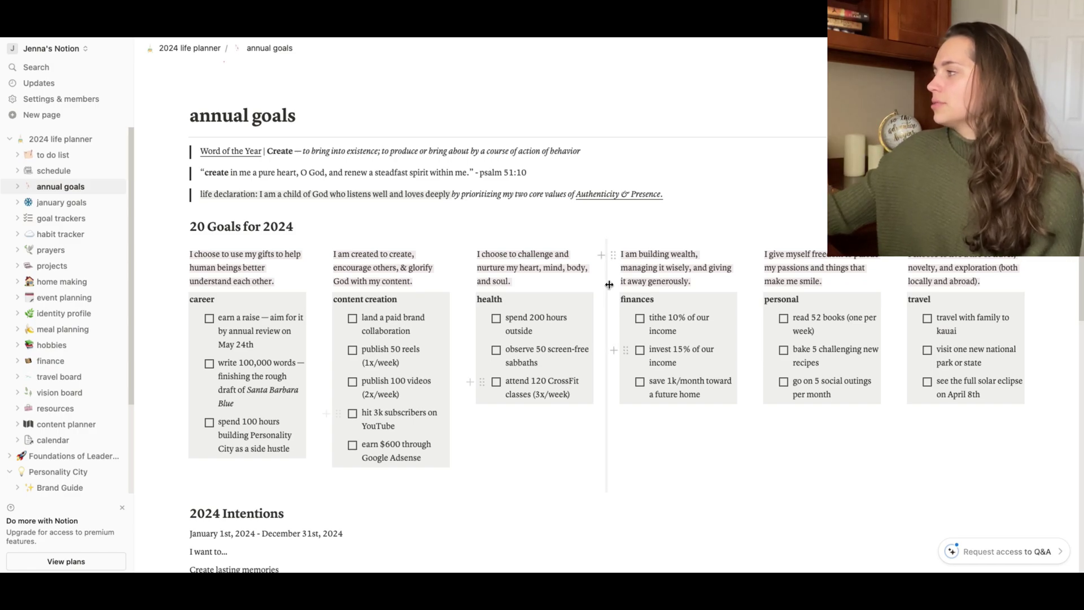
scroll(609, 316, down, 1)
scroll(609, 288, down, 5)
scroll(609, 288, up, 2)
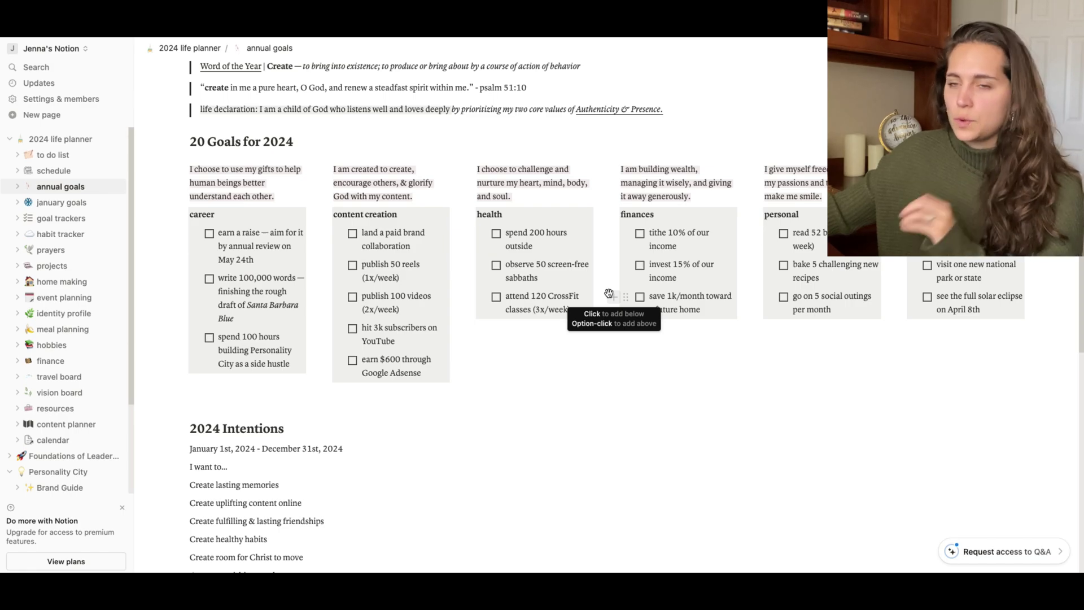
scroll(609, 292, down, 10)
scroll(609, 294, down, 5)
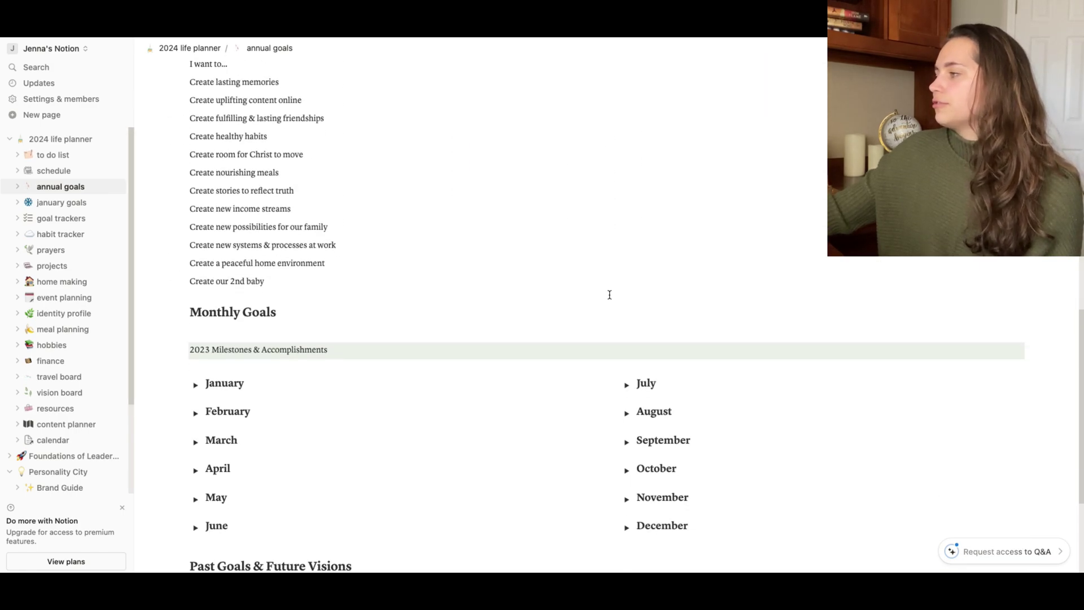
Open the january goals page and look through the monthly goals by category and the monthly challenge checklist.
click(60, 186)
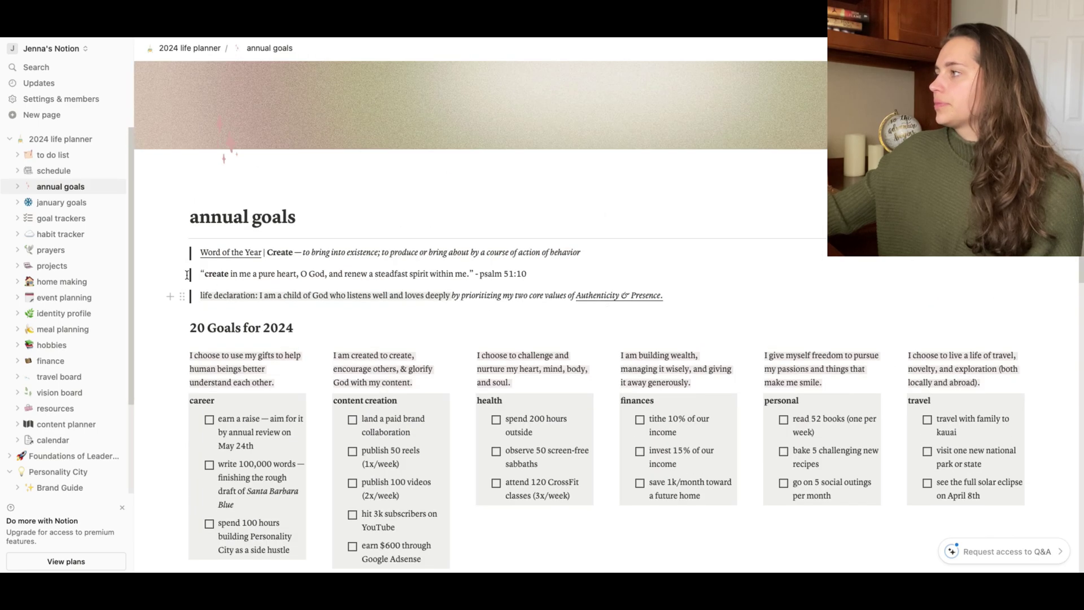
click(63, 203)
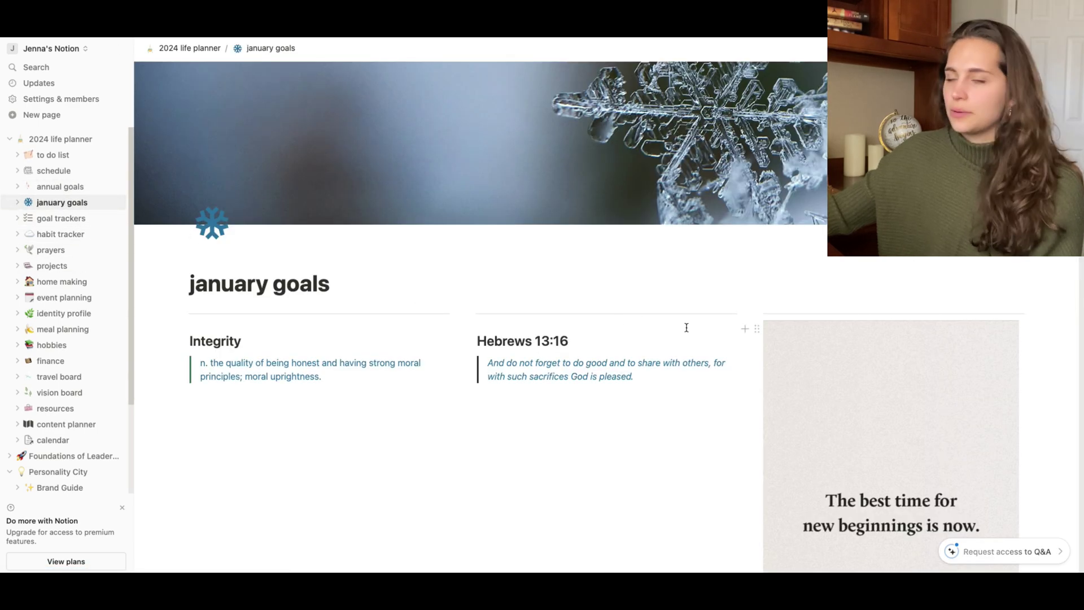
scroll(672, 338, down, 2)
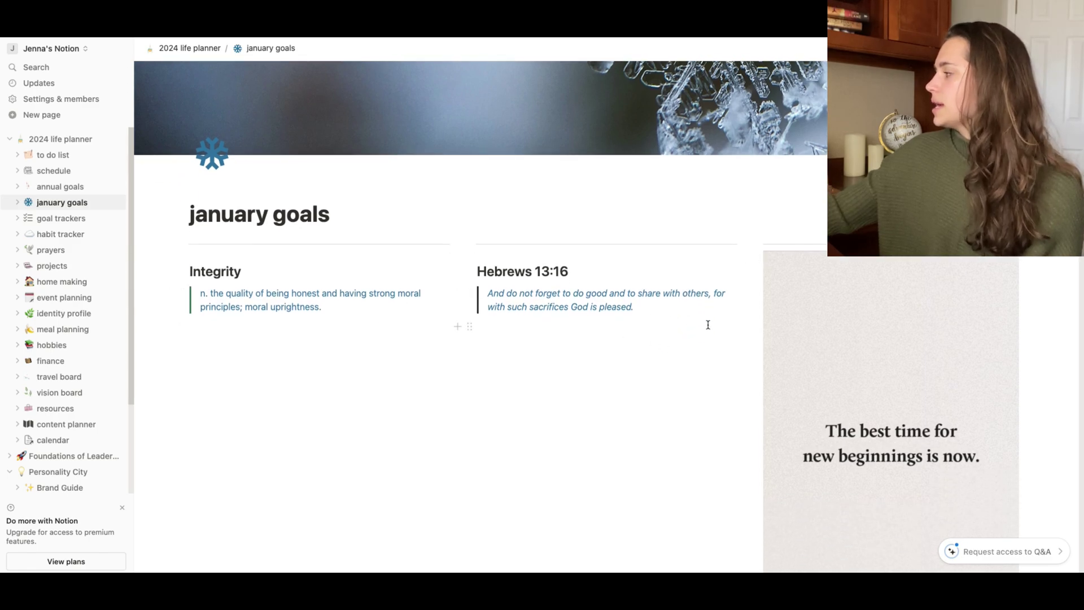
scroll(875, 369, down, 10)
scroll(875, 369, down, 12)
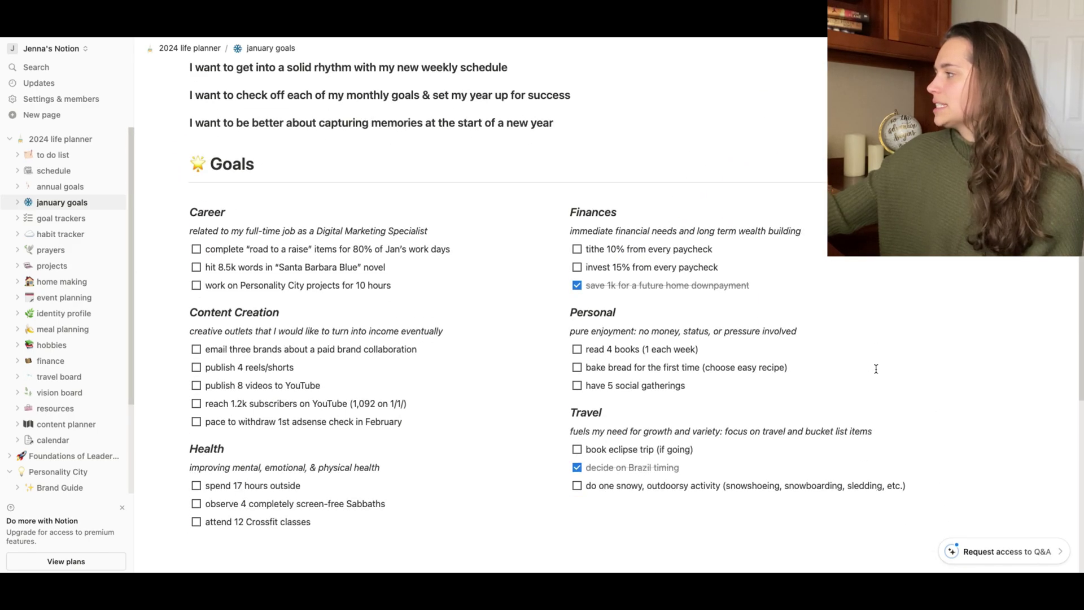
scroll(876, 368, down, 1)
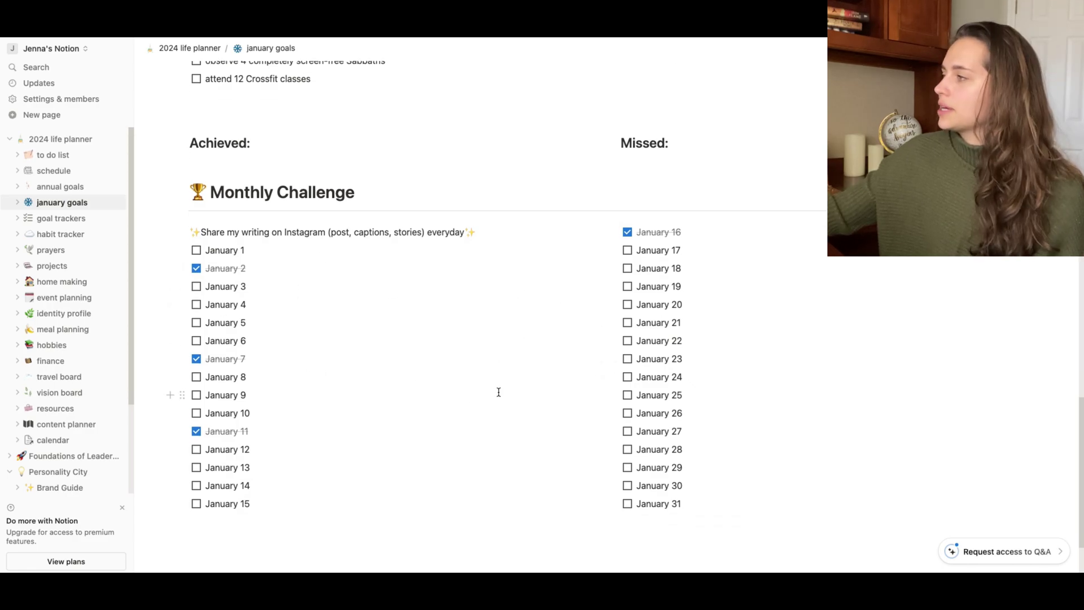
scroll(499, 391, up, 20)
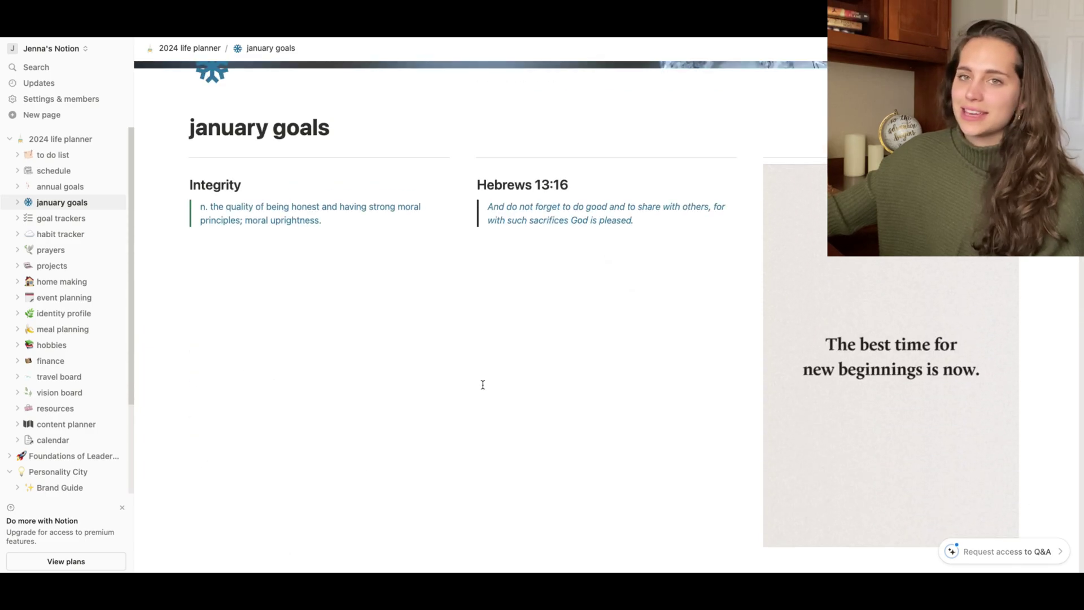
Open the goal trackers page and expand the "Spend 200 hours outside" tracker under Health to show its Outside Hours table.
click(47, 222)
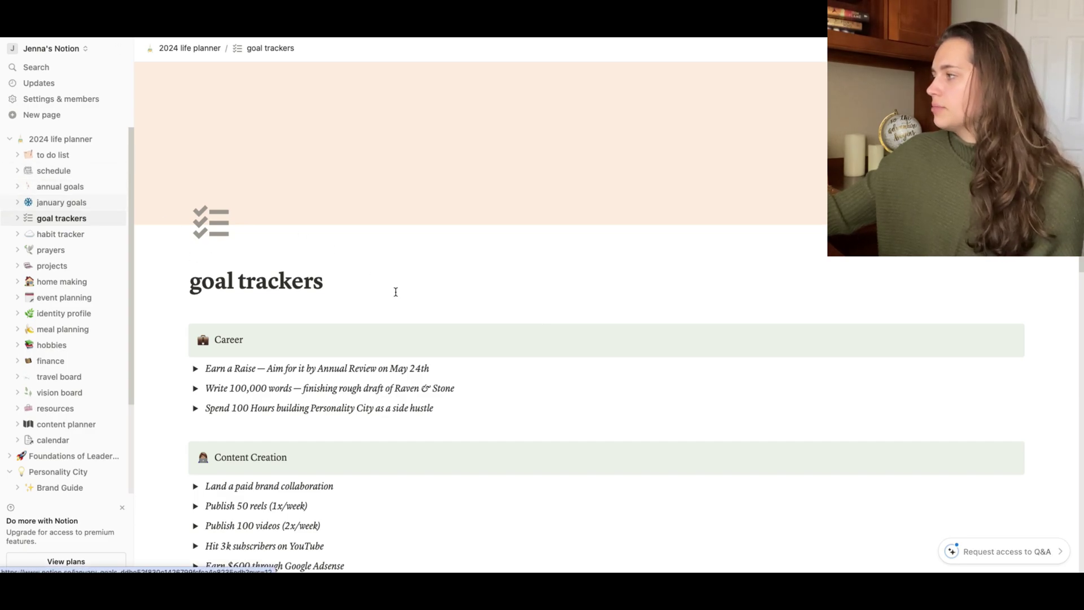
scroll(490, 316, down, 2)
scroll(491, 317, down, 1)
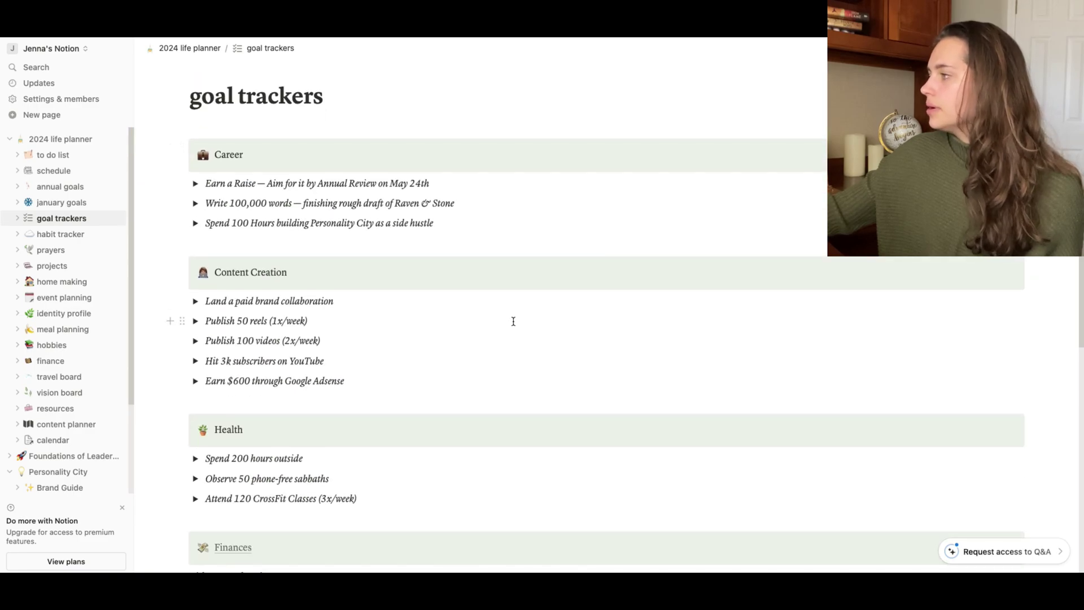
scroll(514, 321, down, 3)
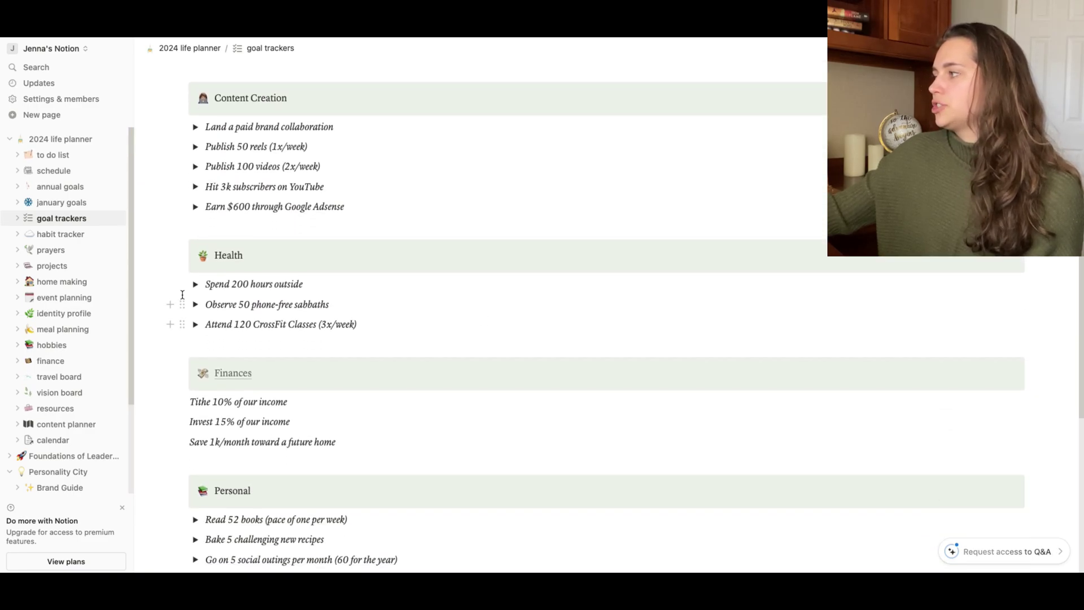
click(196, 284)
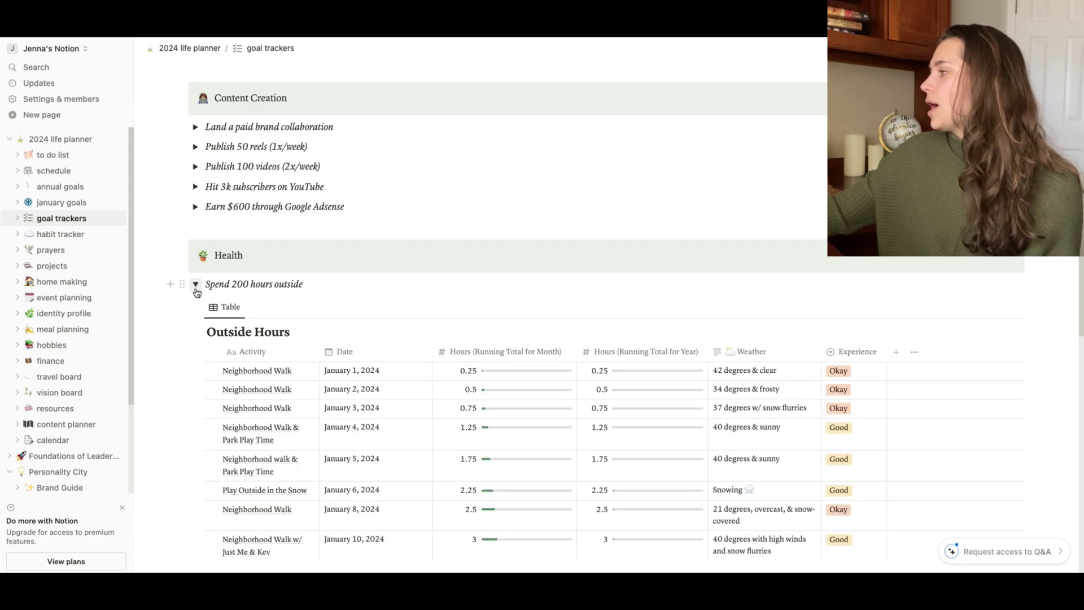
scroll(626, 385, down, 2)
scroll(671, 380, down, 2)
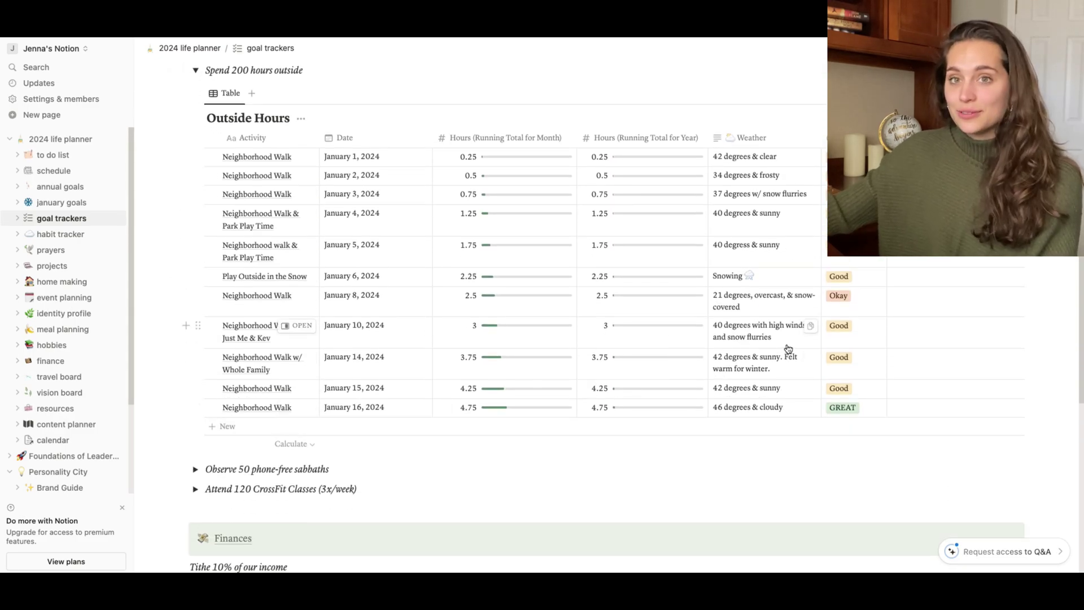
Add a "Neighborhood Walk" entry dated January 17, 2024 to the Outside Hours table.
click(480, 426)
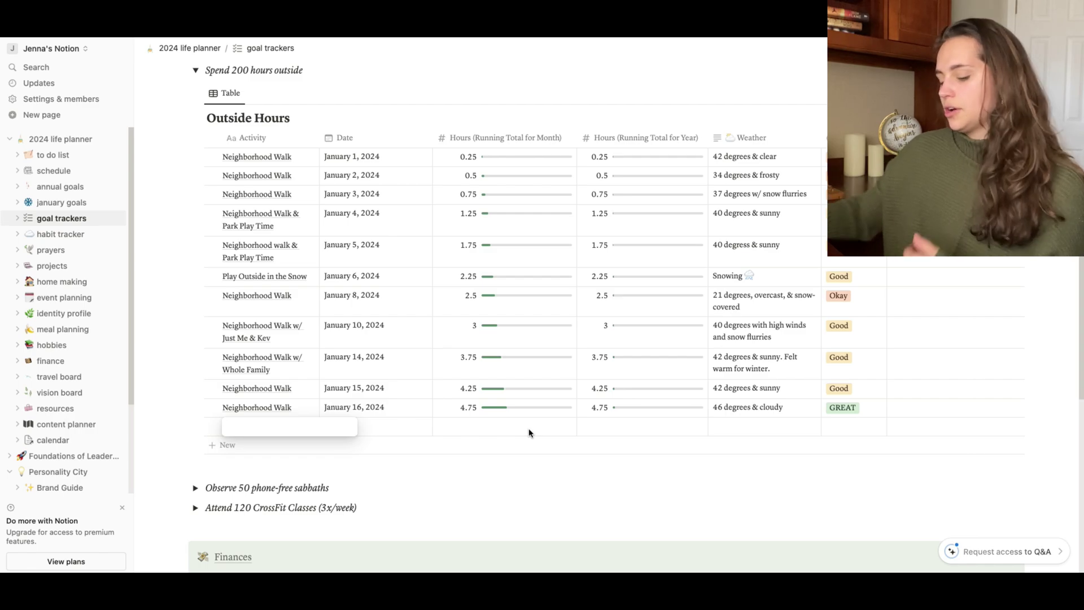
text(Neighborhood Walk)
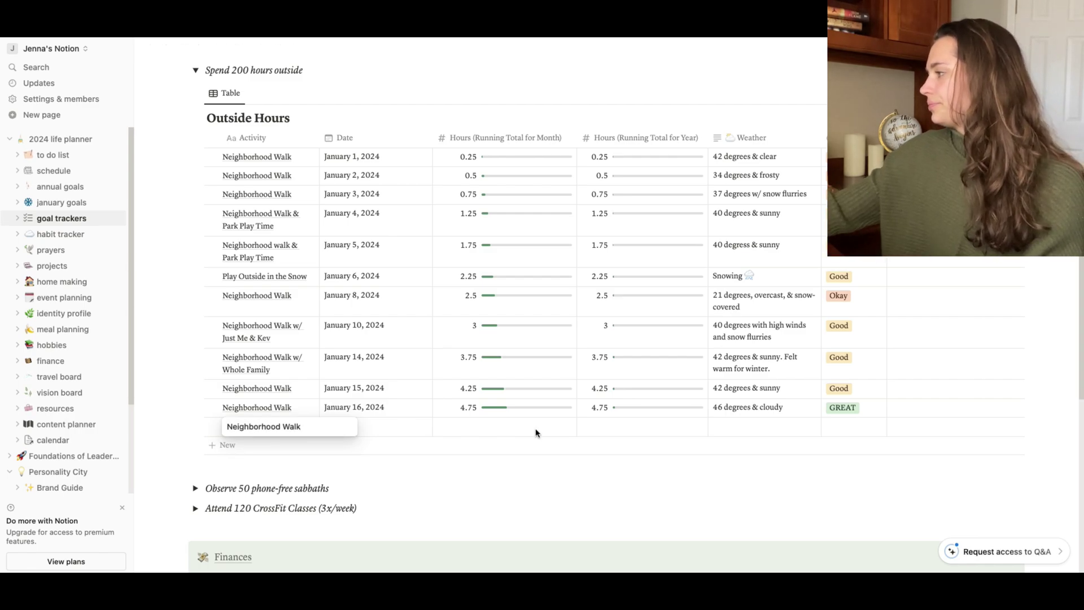
click(404, 426)
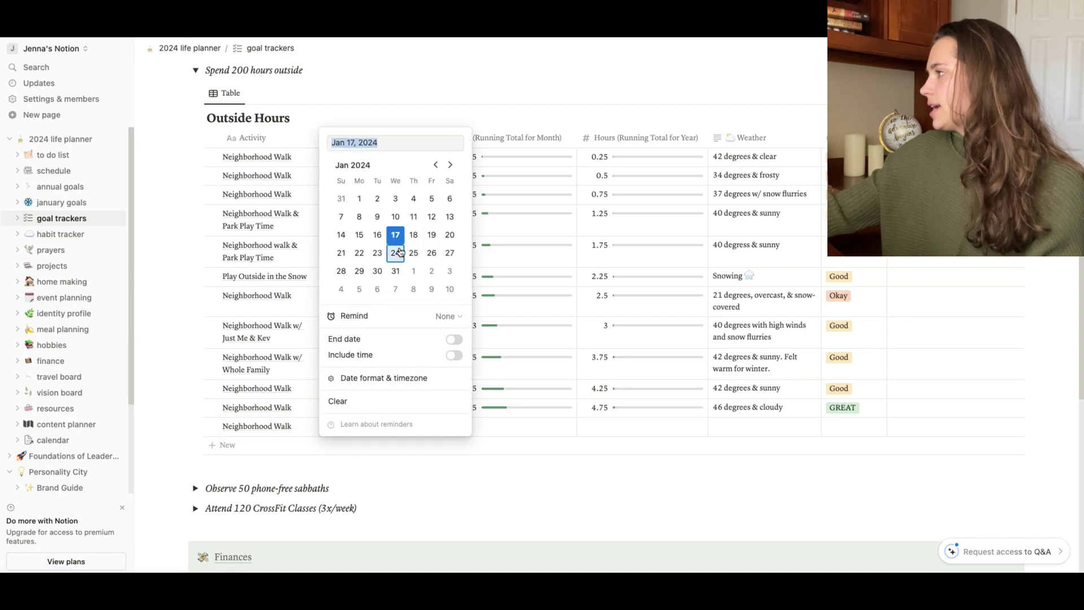
Set both the monthly and yearly running totals of the January 17 walk to 5.25 hours.
click(502, 429)
click(502, 429)
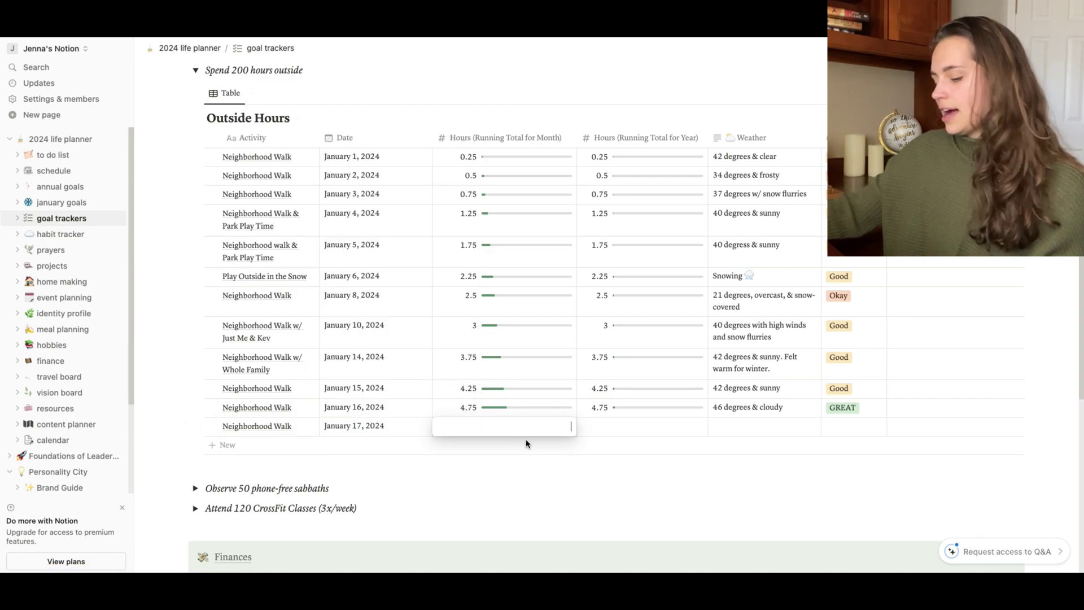
text(5.25)
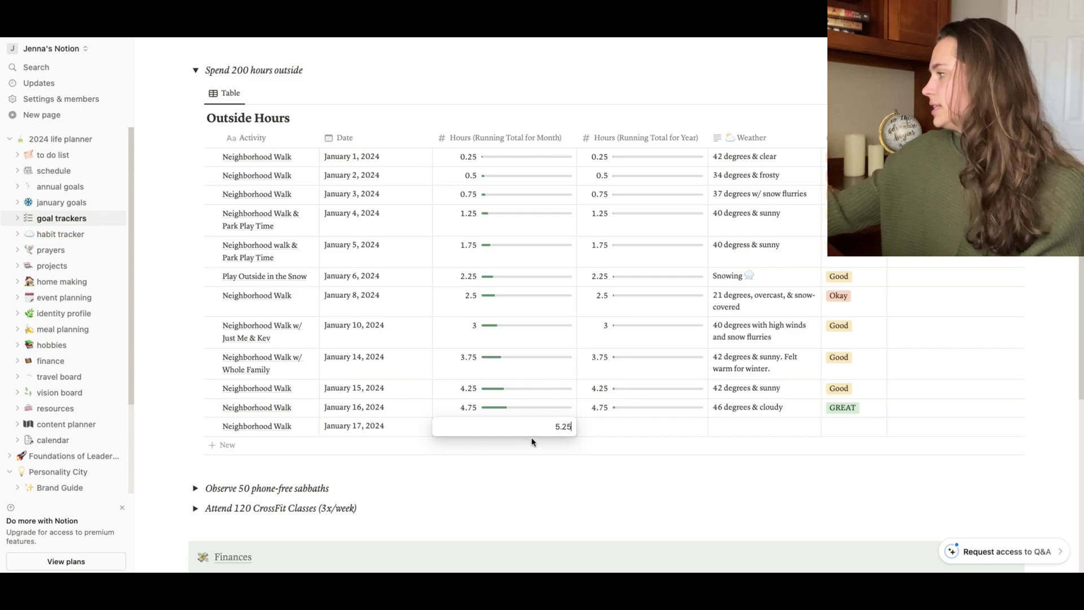
key(Return)
click(605, 427)
text(2)
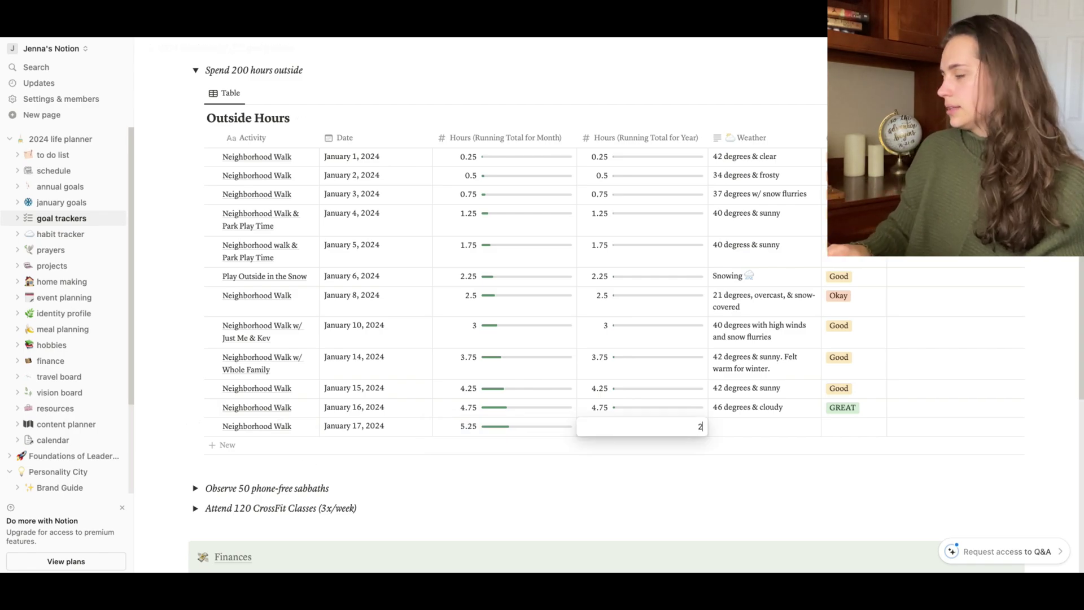
key(BackSpace)
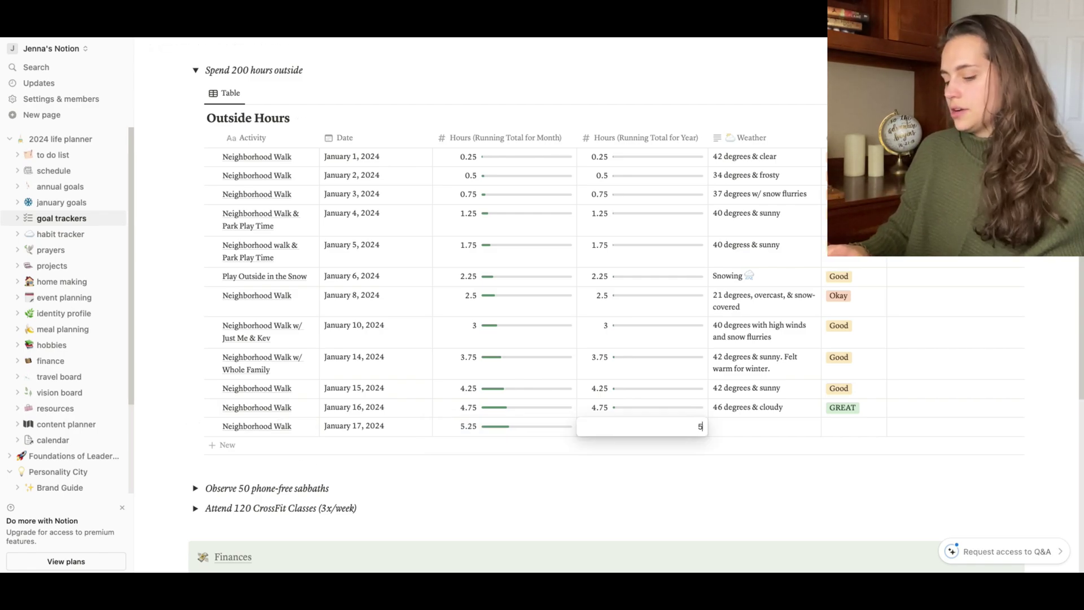
text(5.25)
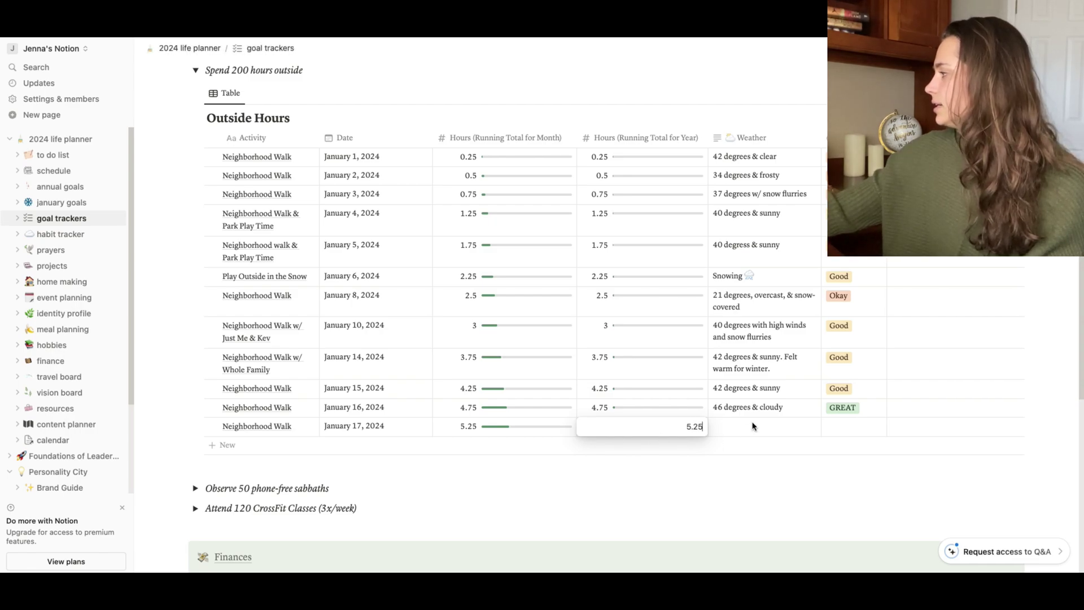
Enter "50 degrees & sunny" as the weather for the January 17 walk.
click(794, 434)
text(50)
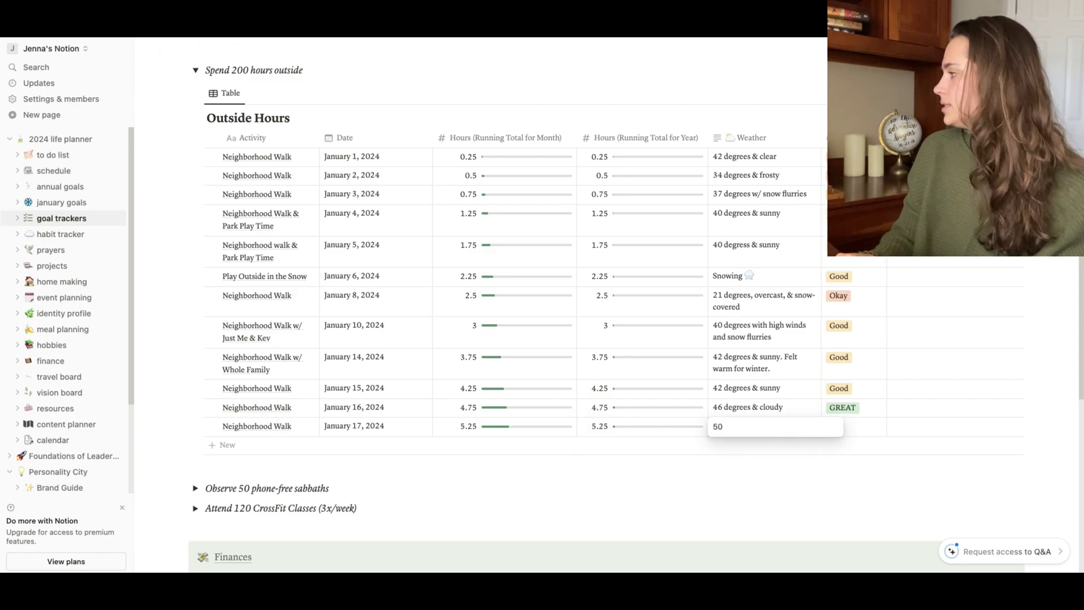
text( degress &)
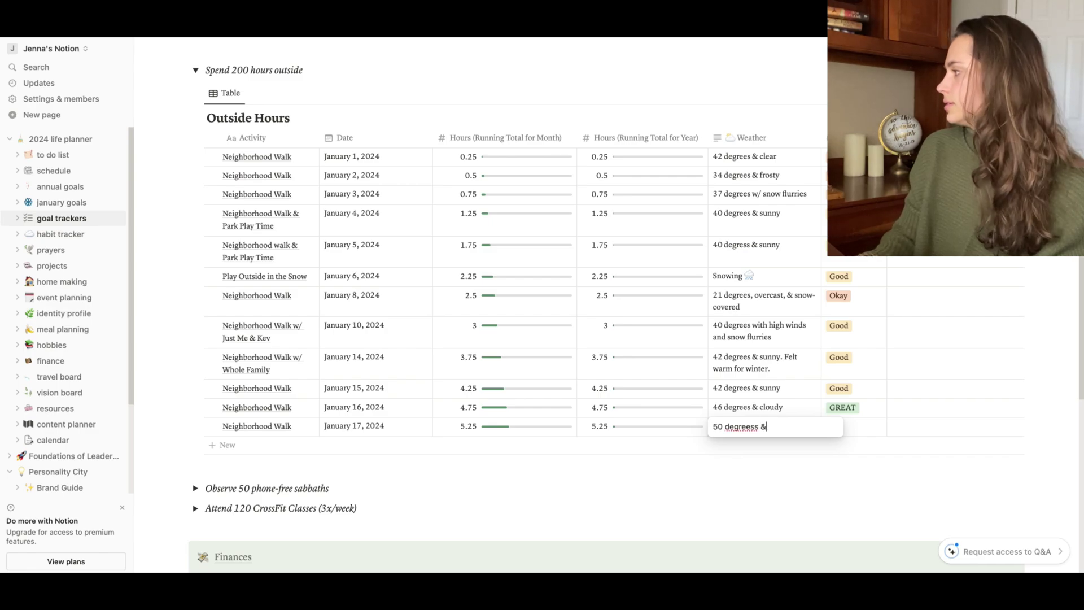
key(BackSpace)
key(BackSpace)
key(BackSpace)
text(e)
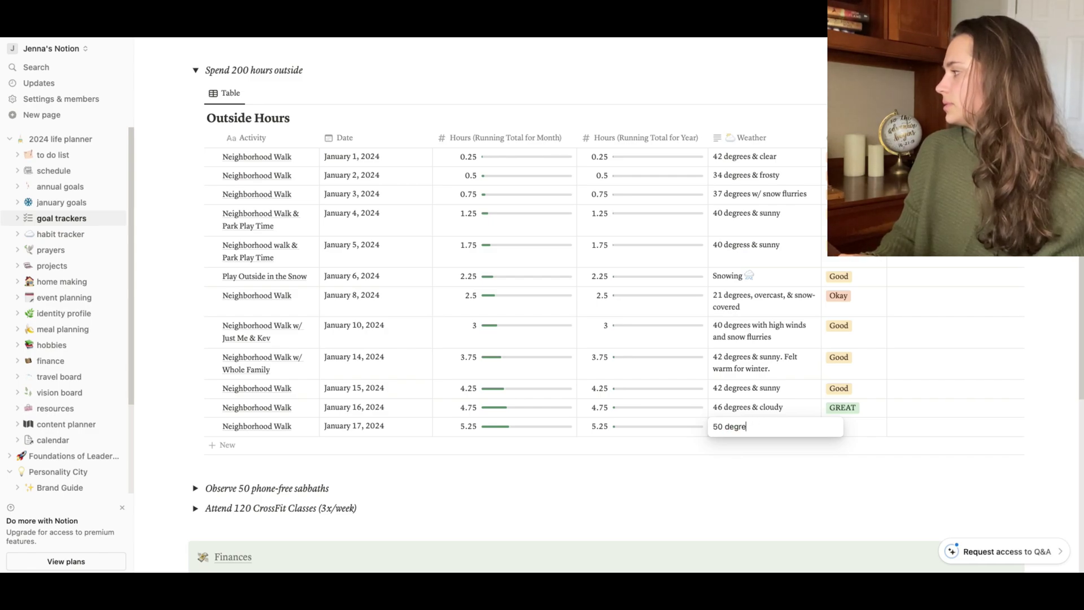
text(es & su)
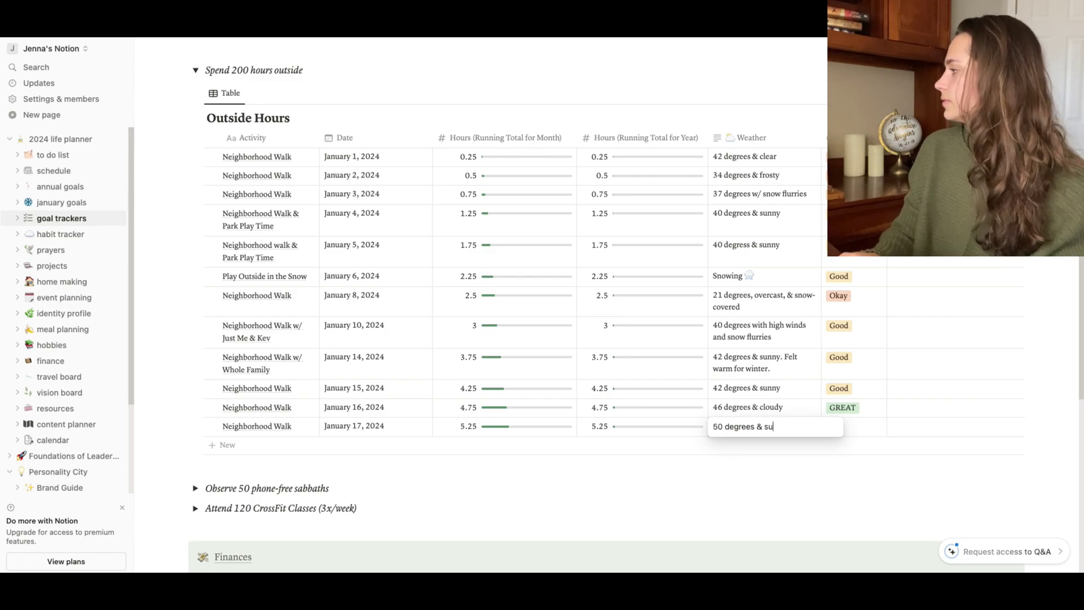
text(nny)
key(Return)
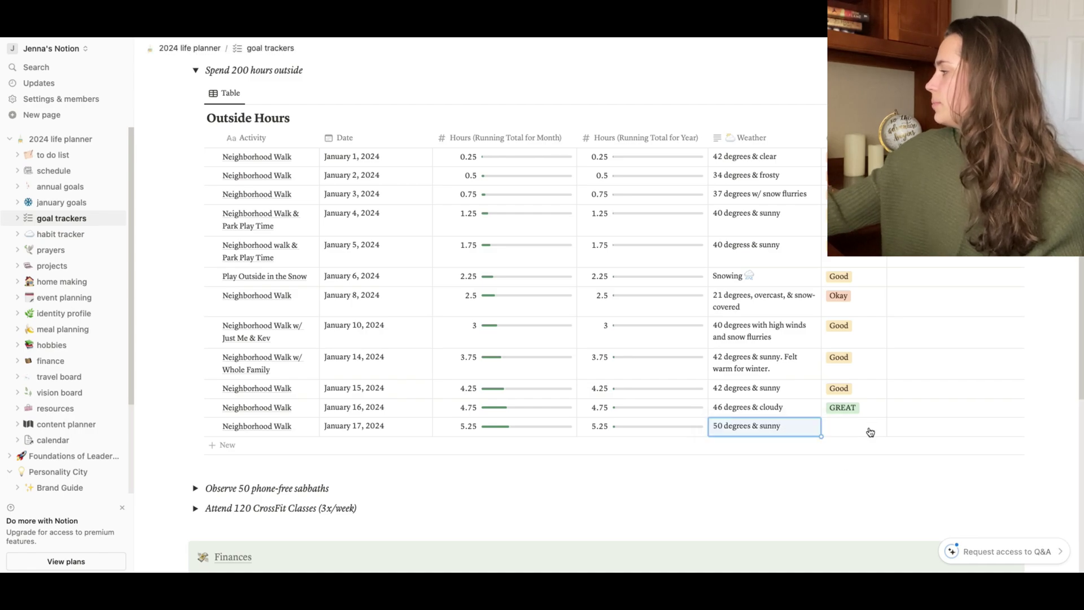
Rate the January 17 walk's experience as Good and collapse the "Spend 200 hours outside" tracker.
click(870, 432)
click(915, 484)
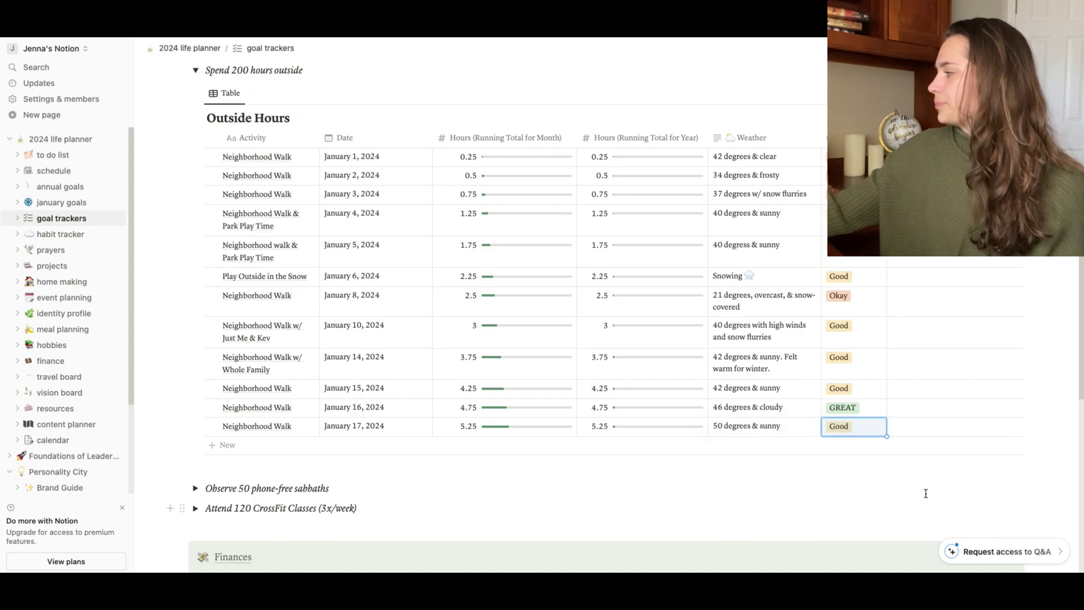
click(195, 70)
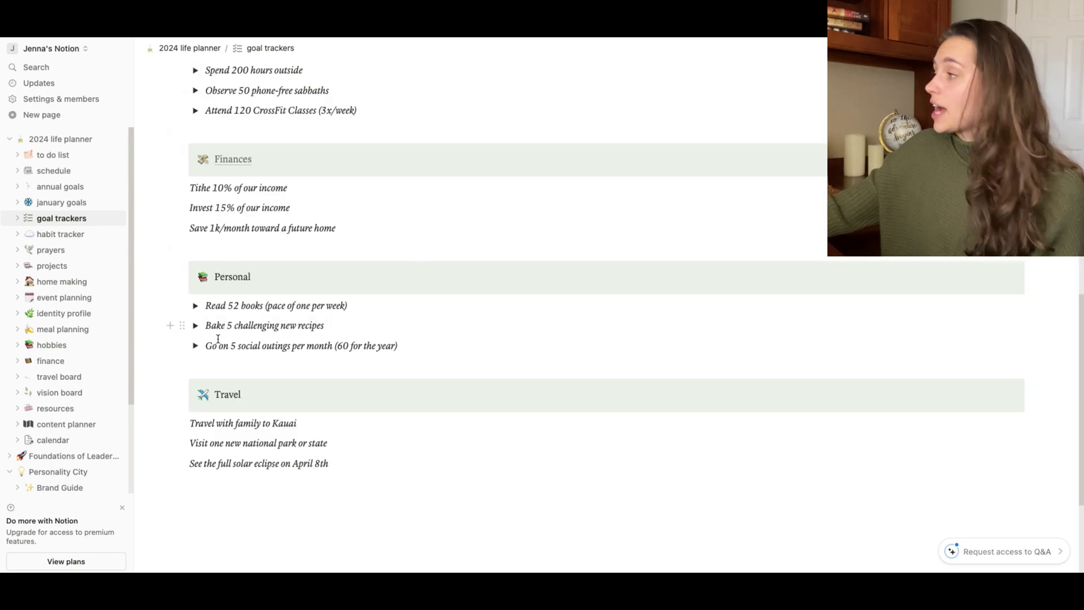
Expand the social outings and phone-free sabbaths trackers one after the other, view their tables, and collapse them.
scroll(363, 325, up, 3)
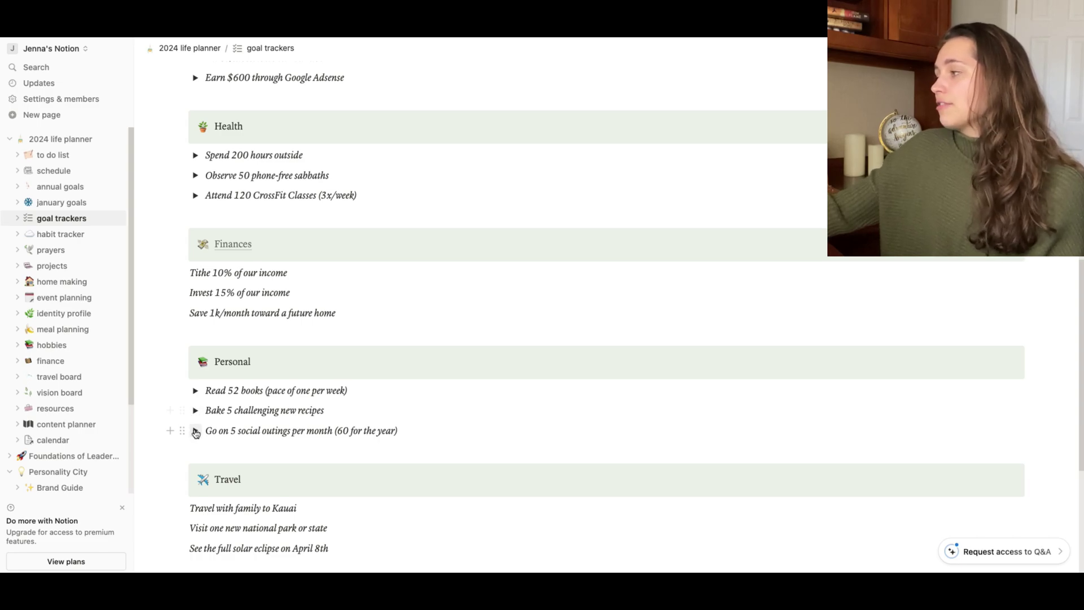
click(195, 431)
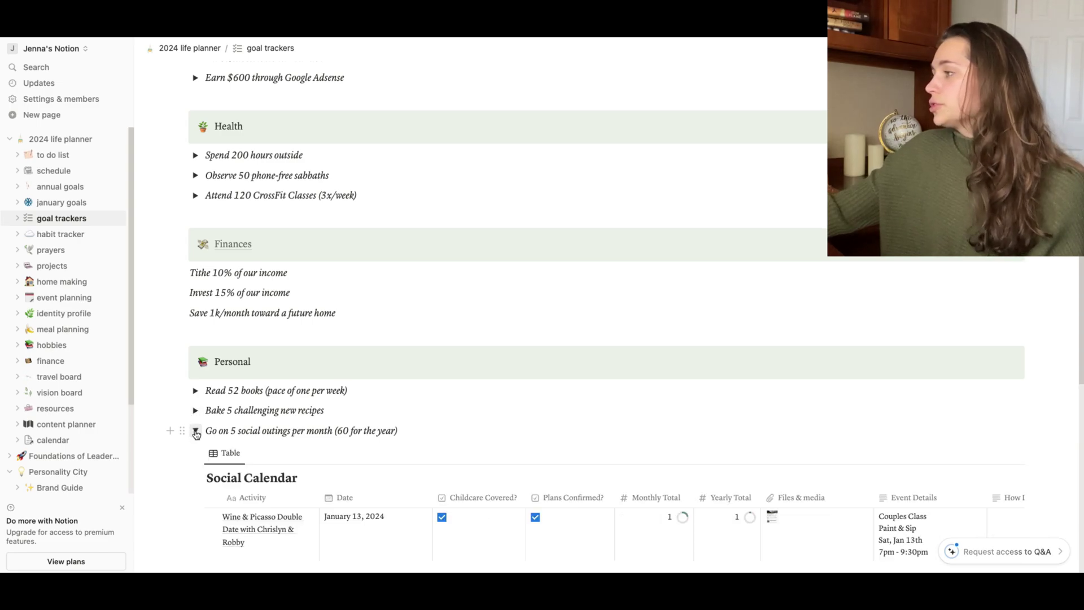
click(196, 431)
scroll(195, 339, up, 2)
click(195, 272)
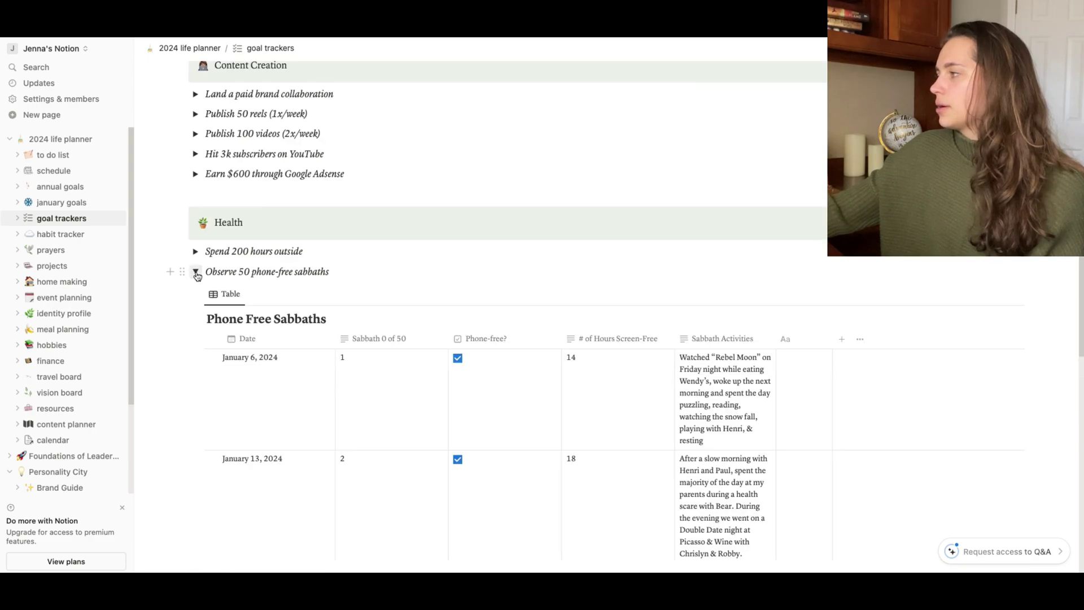
click(196, 272)
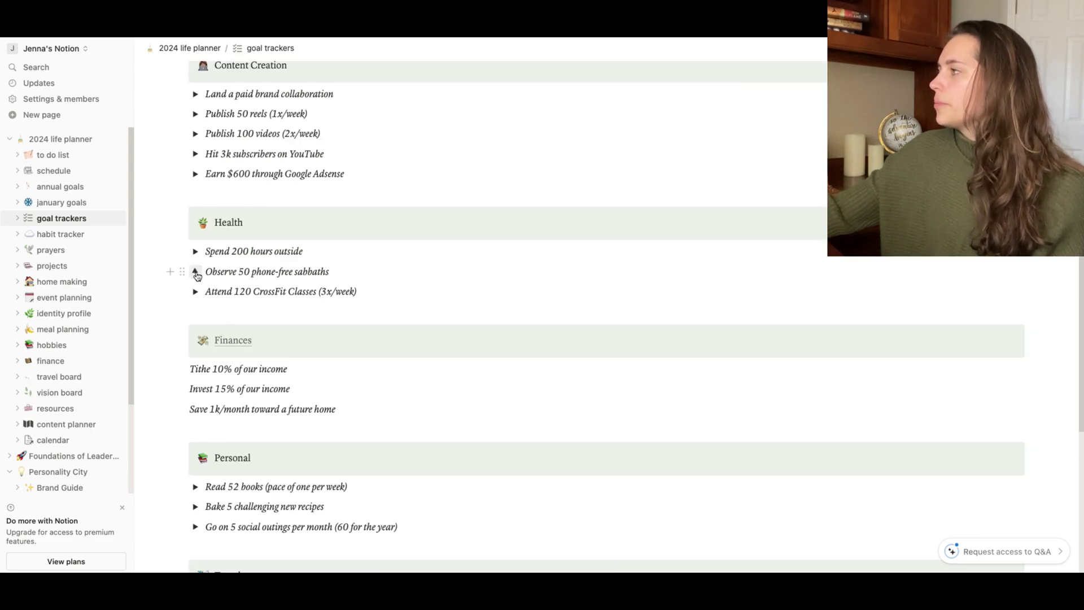
View the YouTube subscribers and 50 reels trackers under Content Creation, collapsing each one after reading it.
click(194, 155)
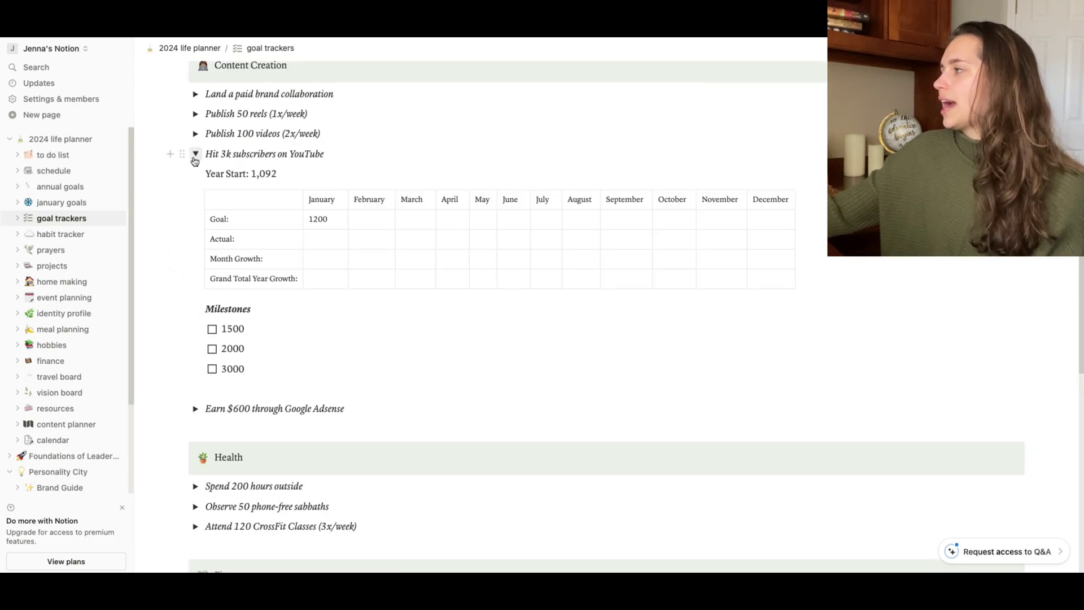
click(195, 155)
click(195, 114)
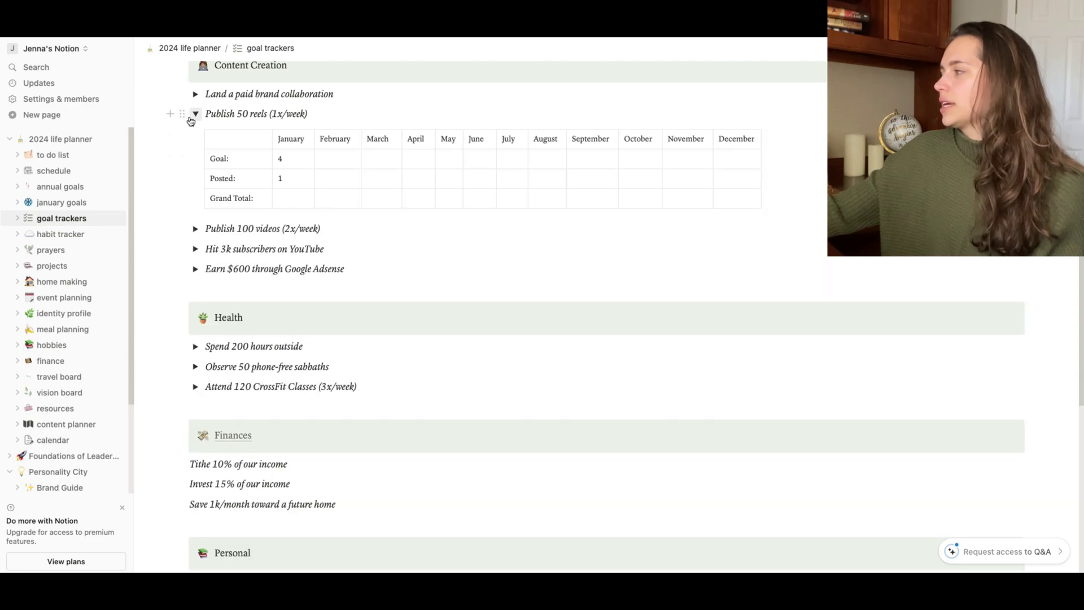
click(192, 116)
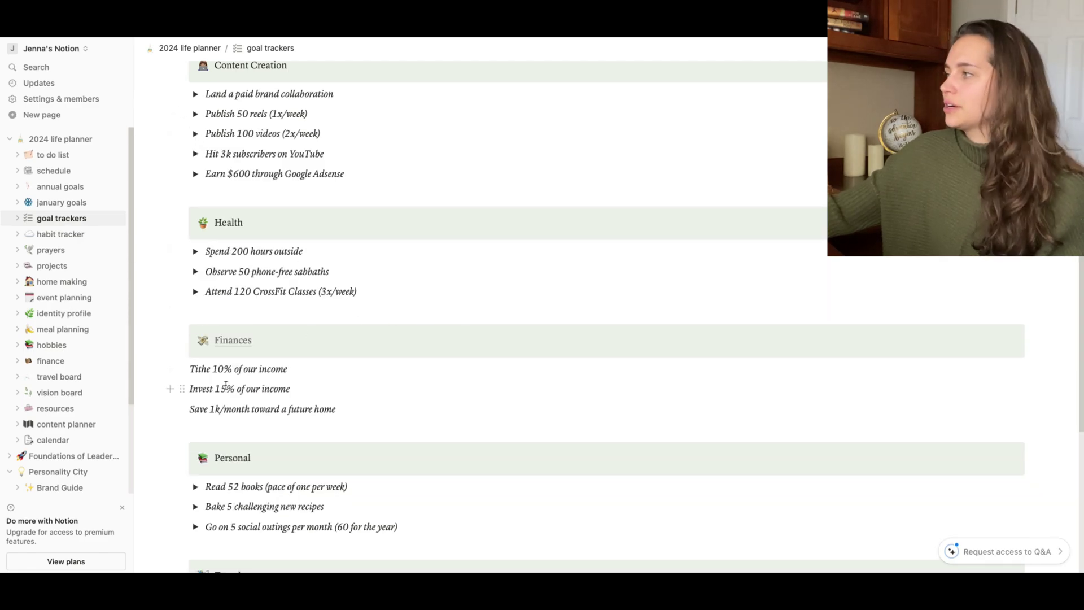
Open the habit tracker page to view the weekly habit checklist, and continue to the projects page.
click(88, 234)
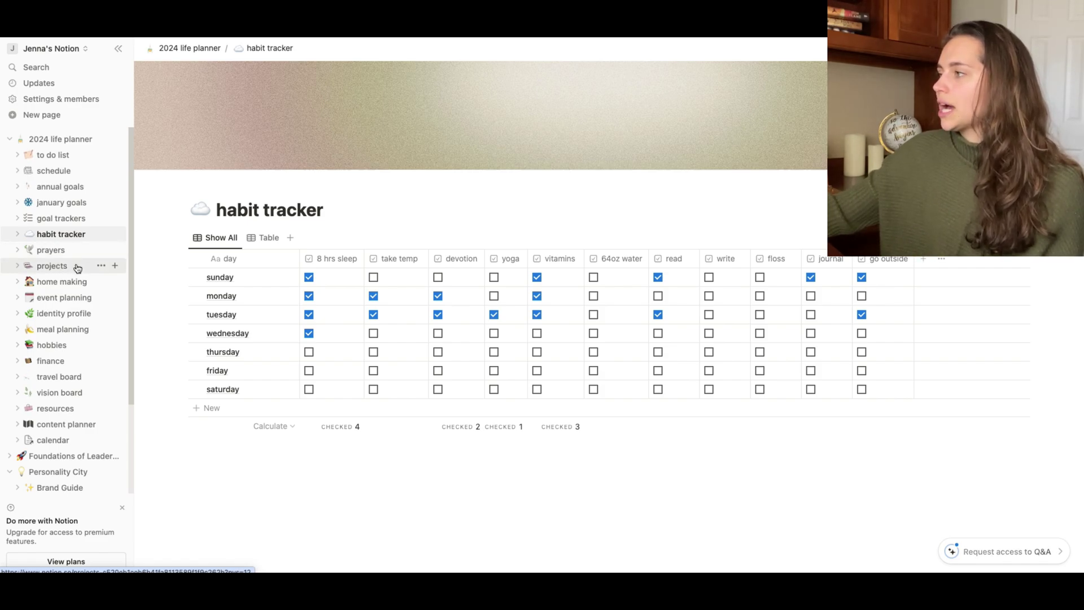
click(75, 269)
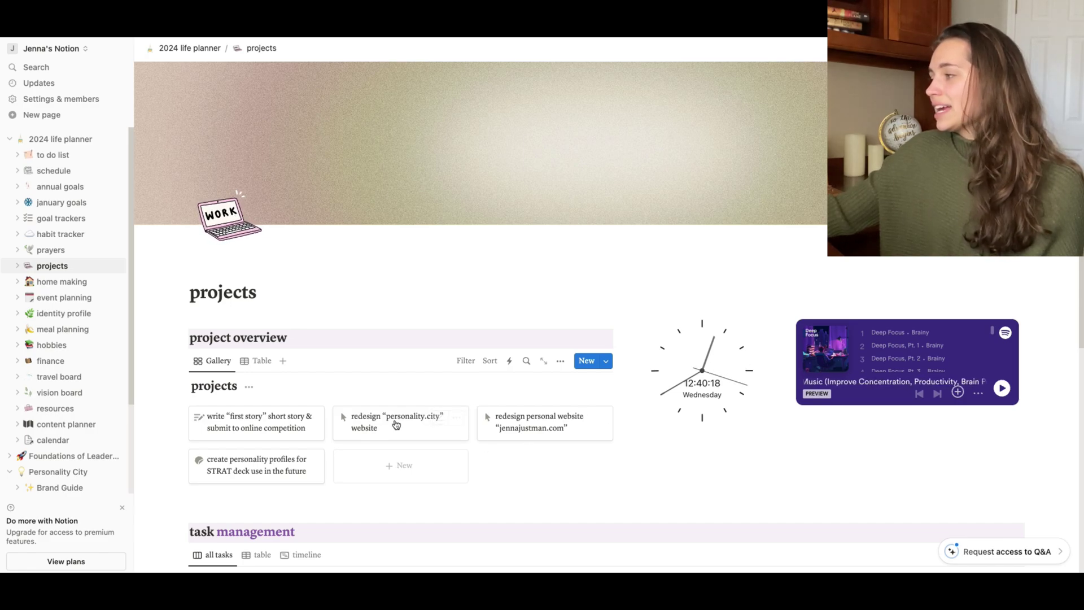
Open the home making page and look over its to buy lists, design inspo images and pending upgrades.
click(57, 286)
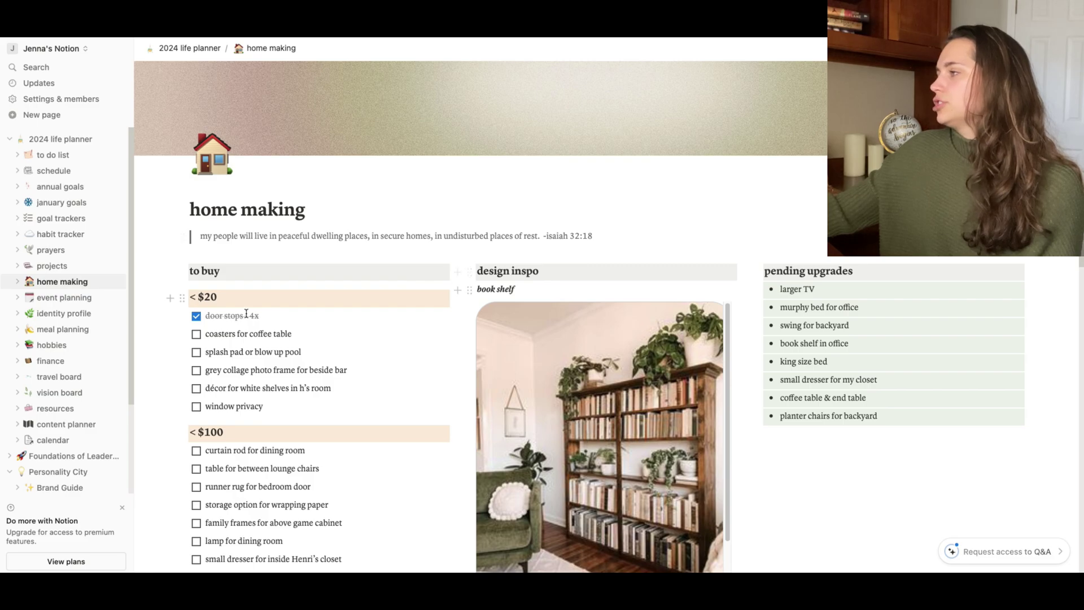
scroll(284, 338, down, 3)
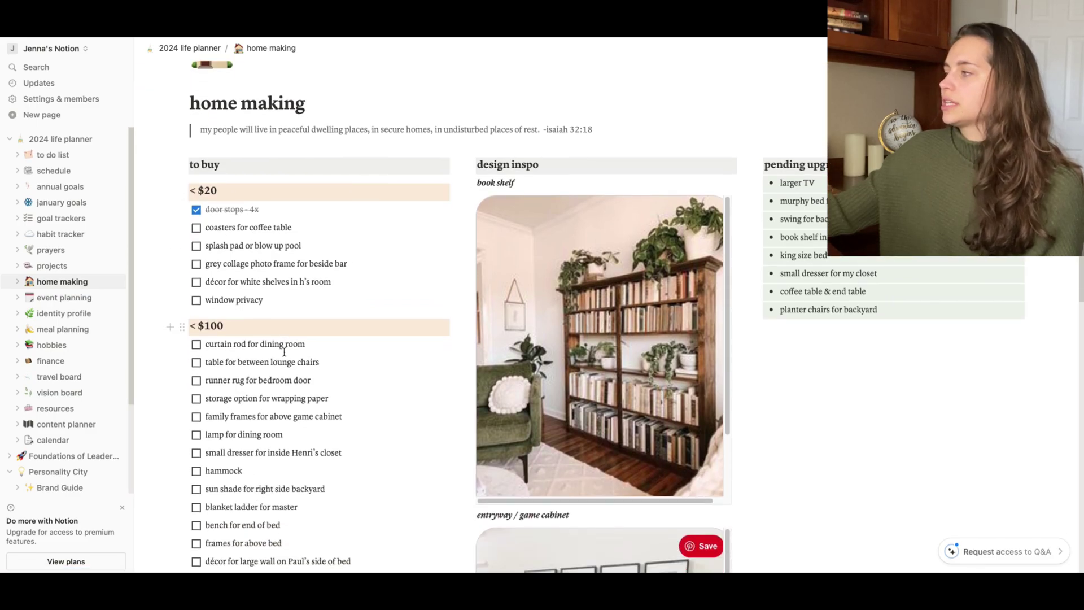
scroll(284, 352, down, 7)
scroll(399, 397, up, 10)
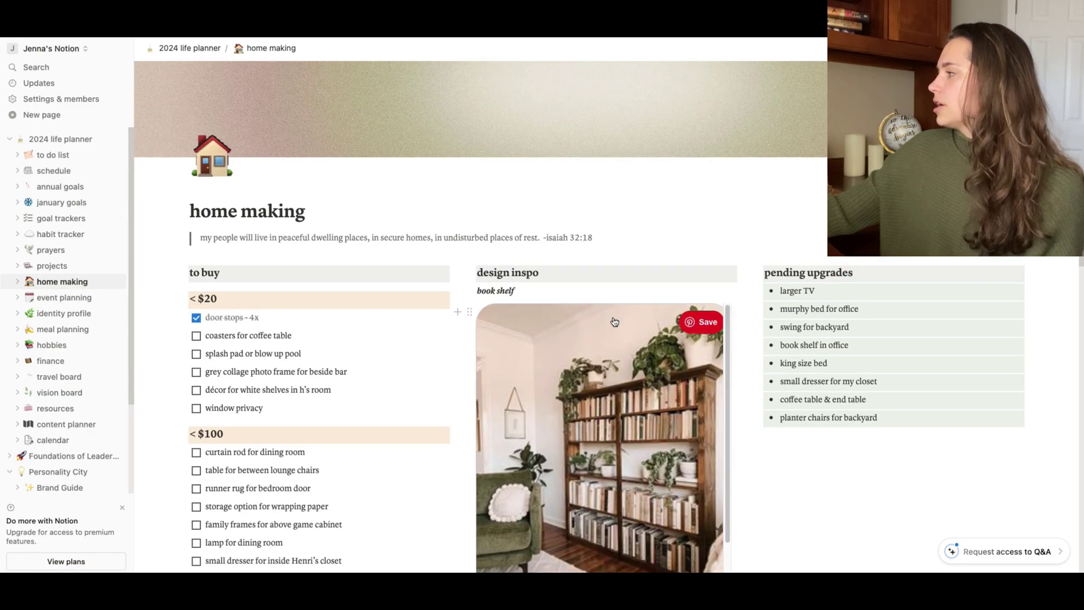
scroll(643, 267, down, 13)
scroll(643, 267, up, 10)
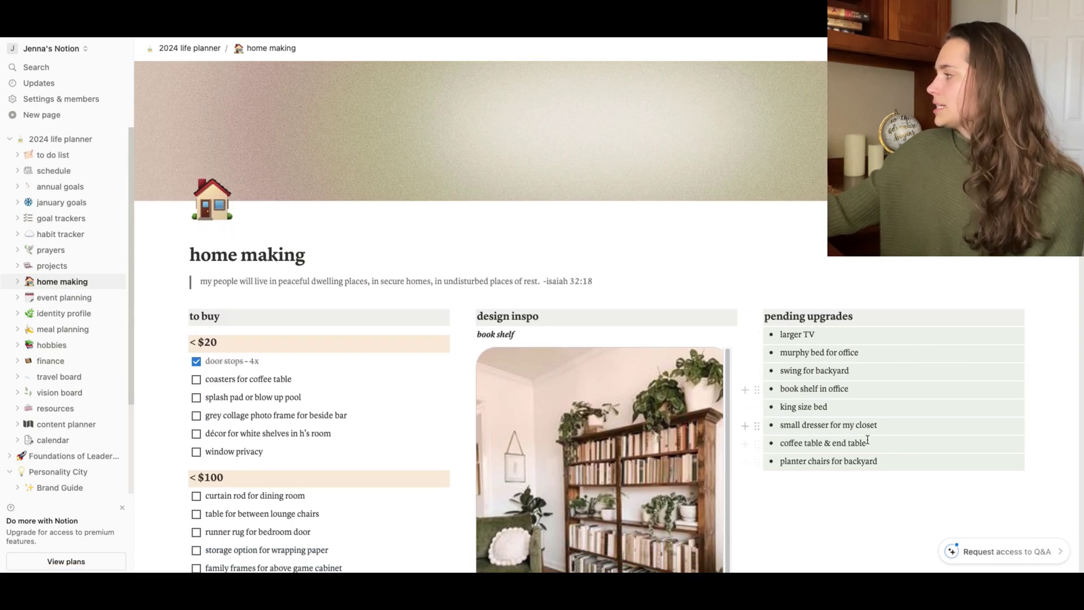
Open the event planning page and preview the 1st birthday subpage listed above the social calendar.
click(43, 305)
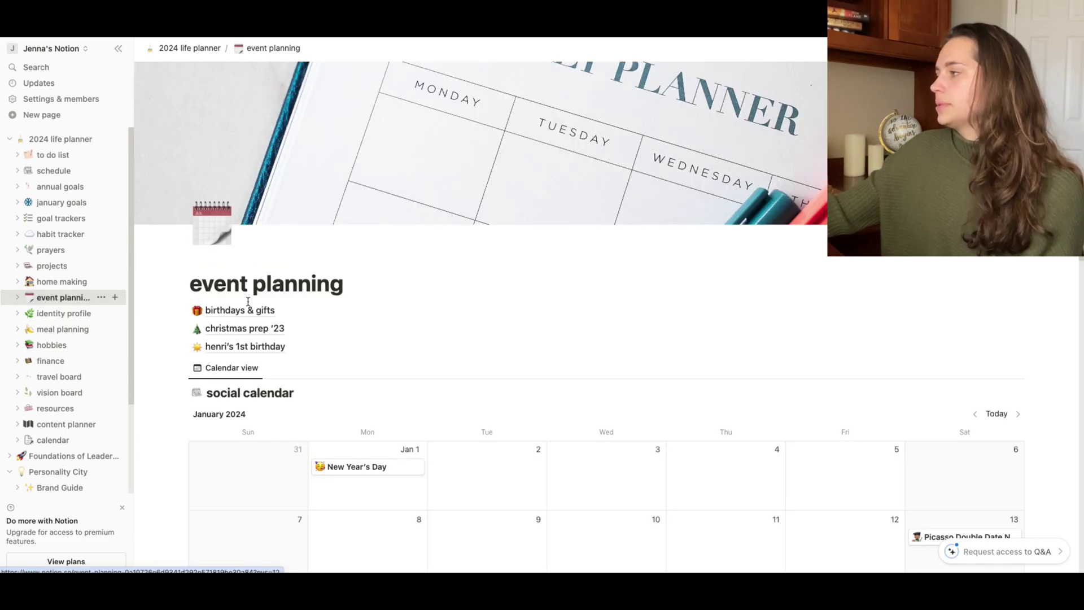
mouse_move(218, 314)
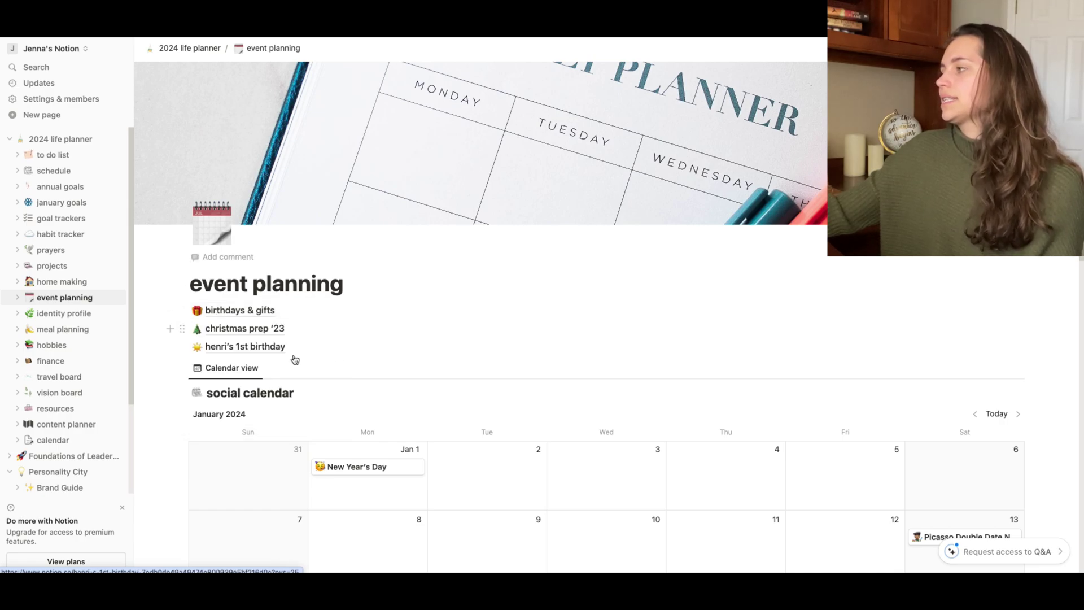
mouse_move(228, 332)
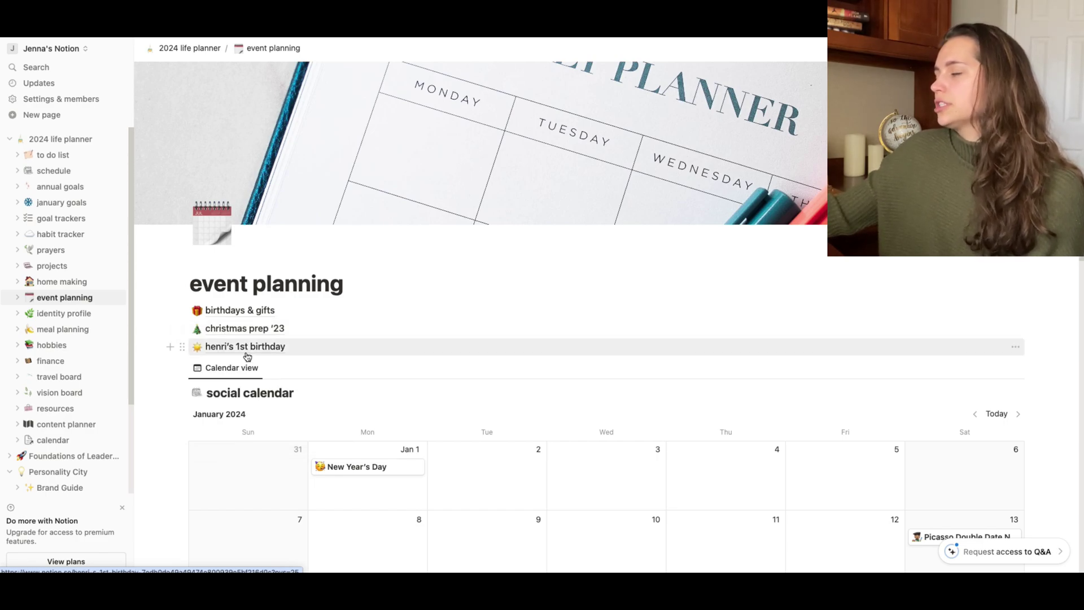
mouse_move(247, 356)
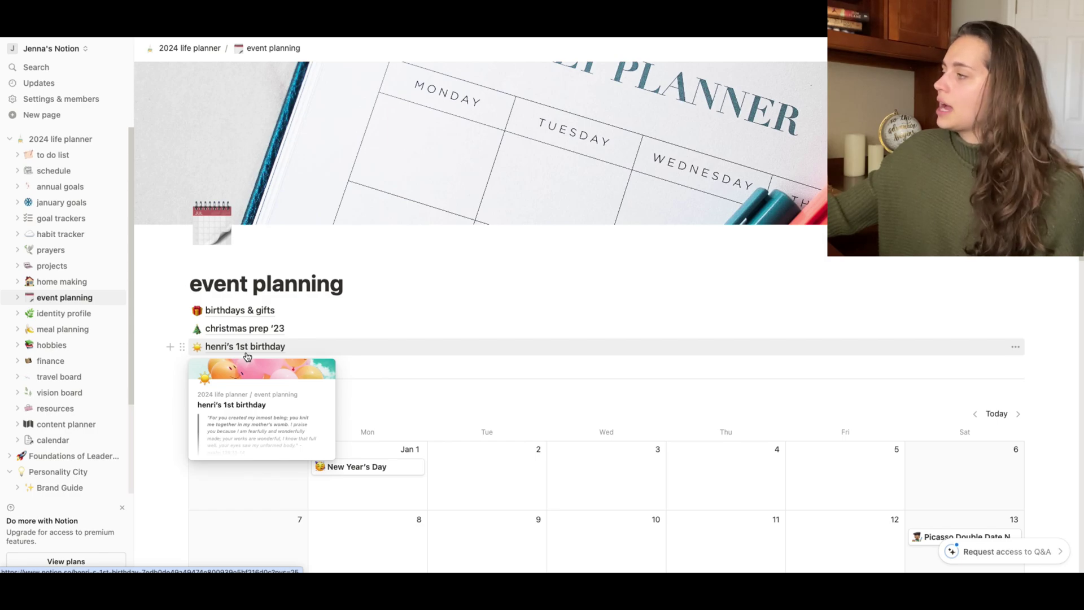
Open the identity profile page and read the life promise, prayer and purpose section and the personal declarations.
click(67, 313)
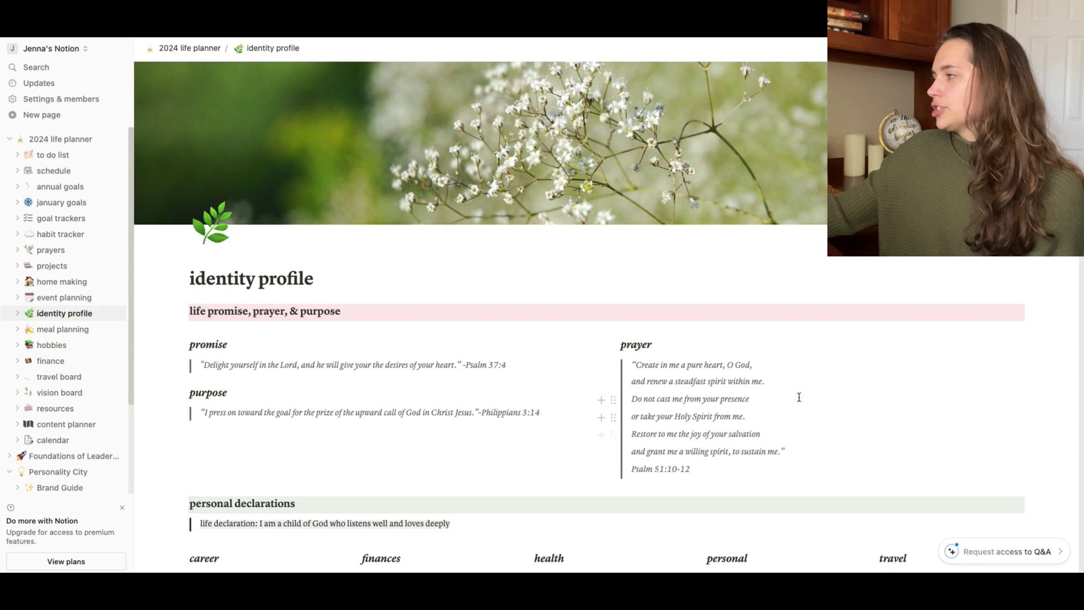
scroll(799, 397, down, 3)
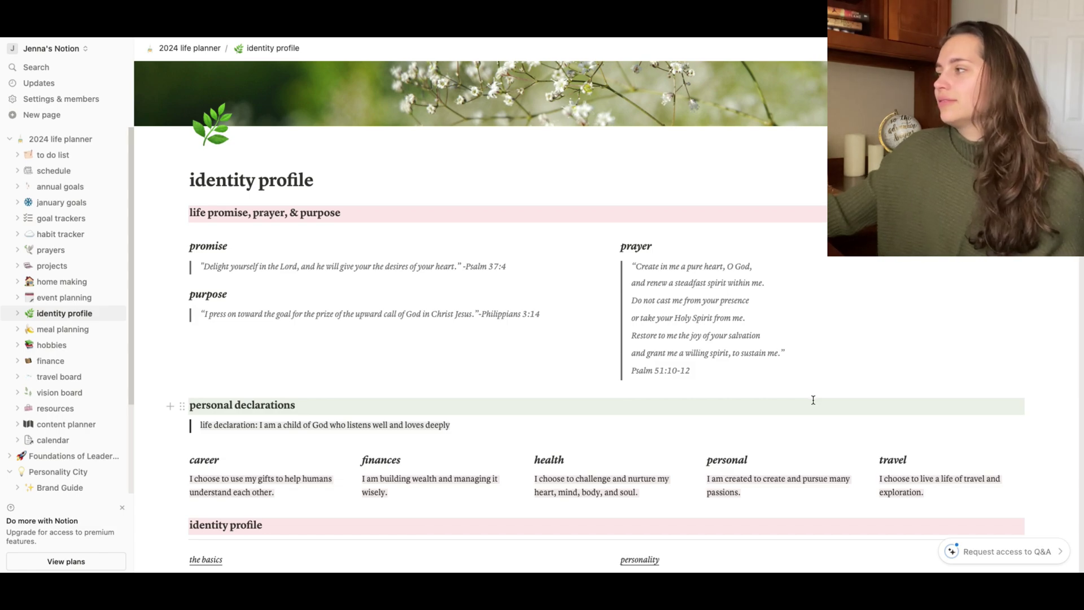
scroll(813, 400, up, 3)
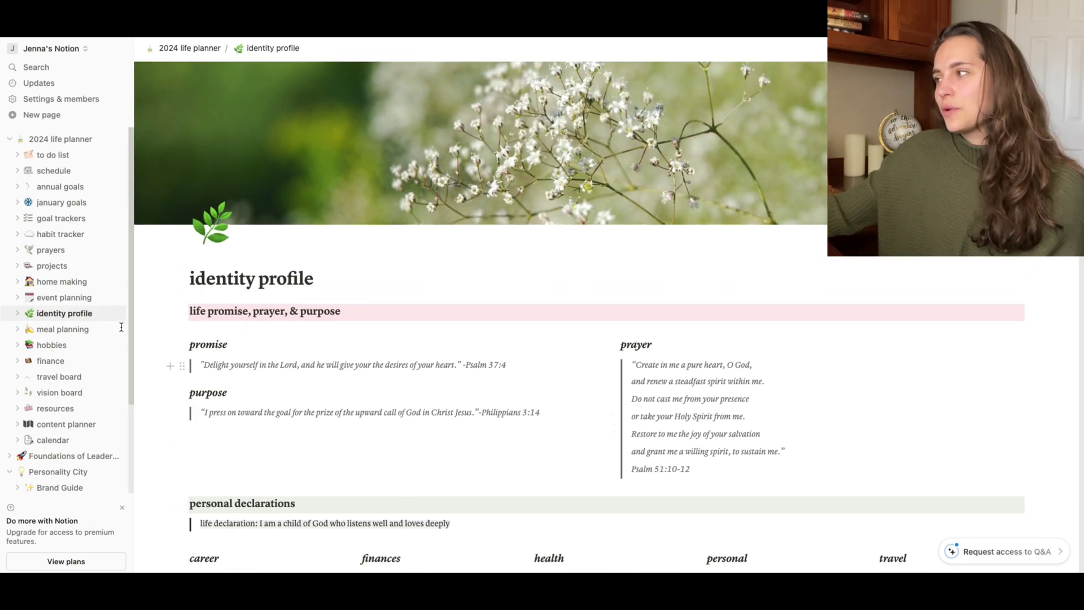
Open the meal planning page and review the weekly shopping list, recipes to try and meal option lists.
click(43, 331)
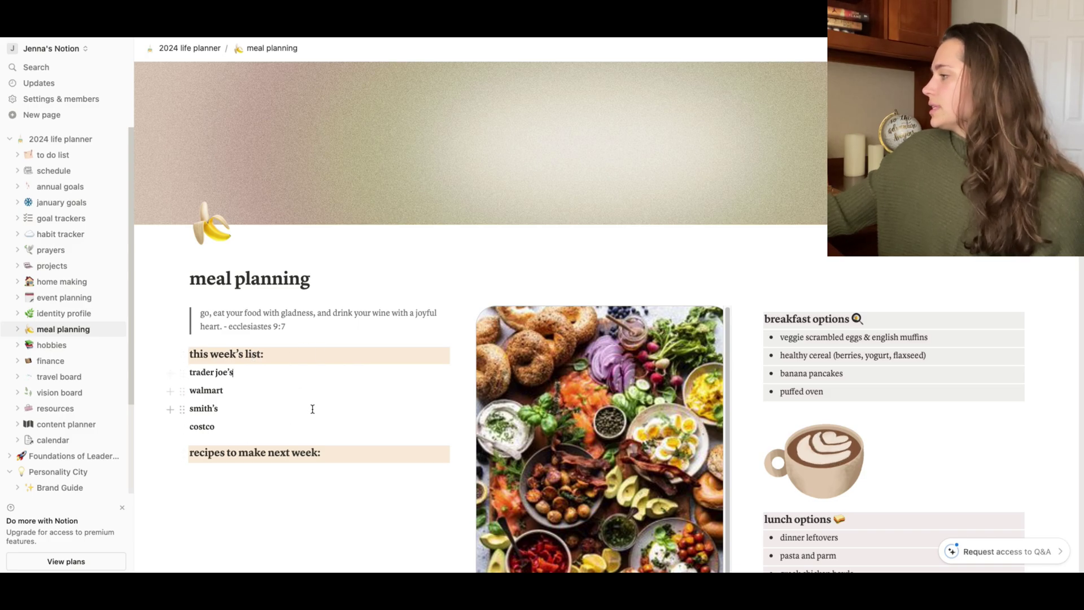
scroll(958, 399, down, 5)
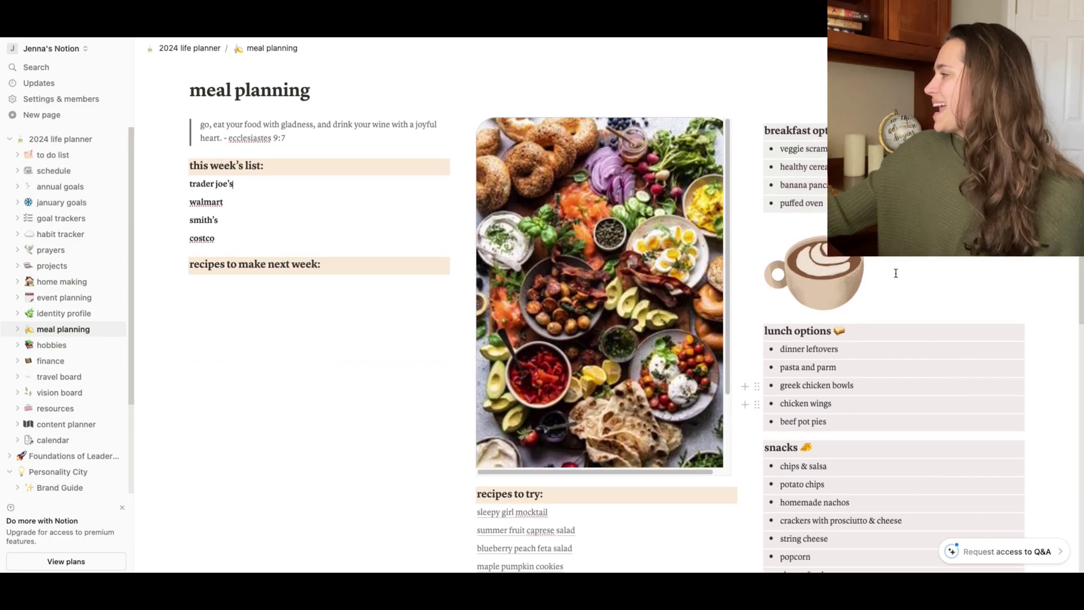
scroll(958, 399, down, 5)
scroll(855, 329, down, 5)
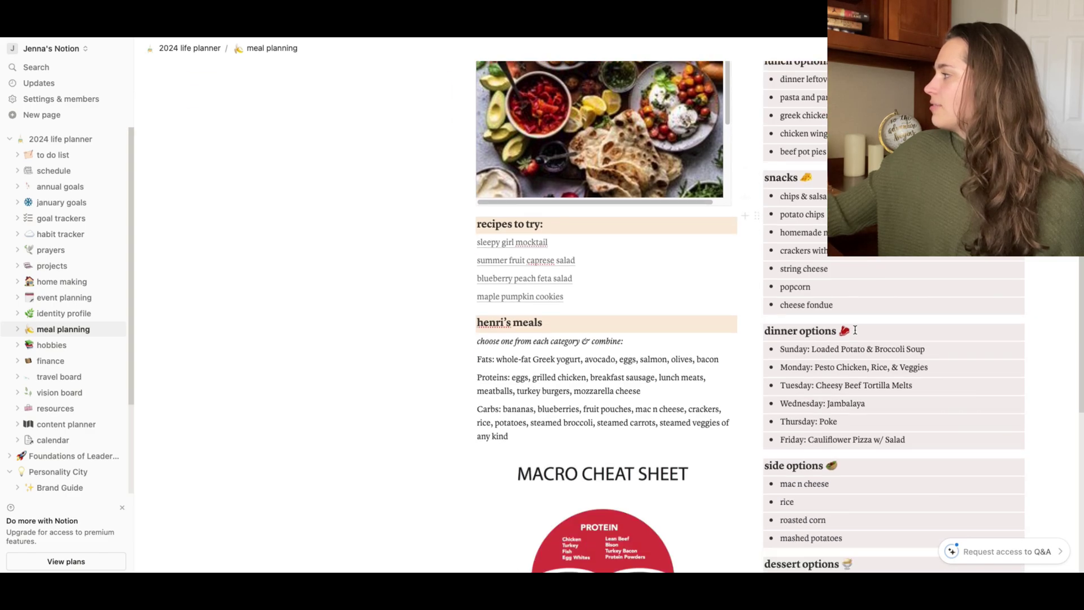
scroll(855, 330, up, 15)
scroll(855, 330, down, 4)
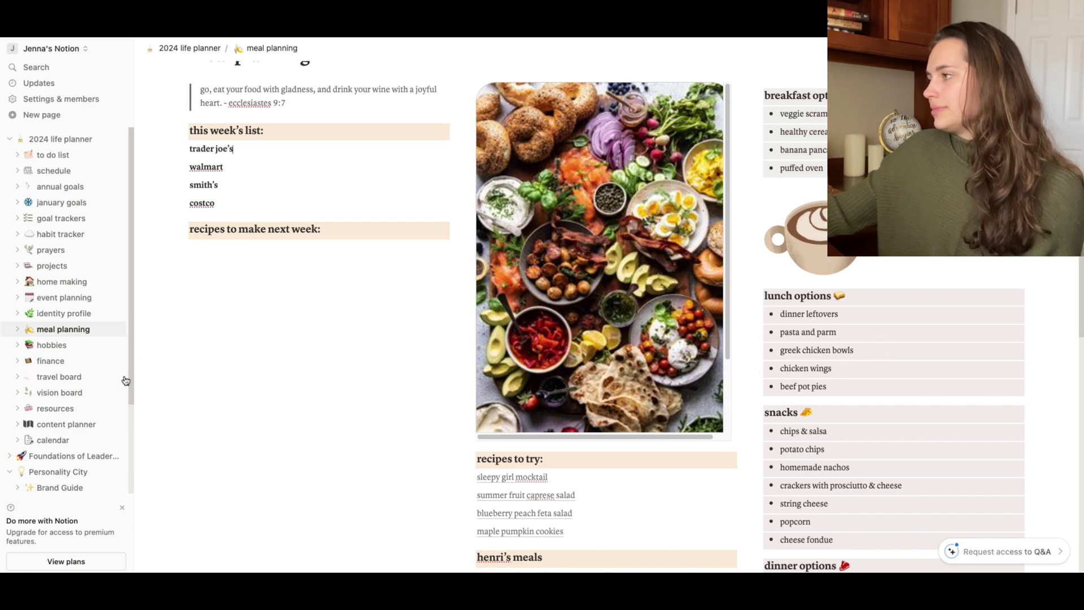
Open the Watch List from the hobbies page and read its TV shows, movie releases and streaming platform lists.
click(65, 346)
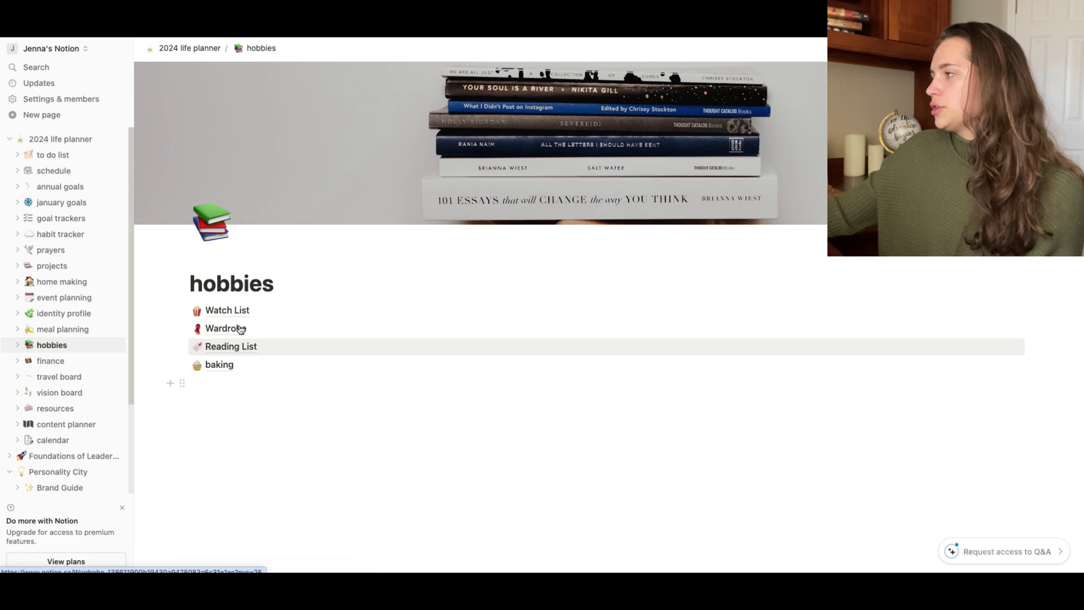
click(213, 310)
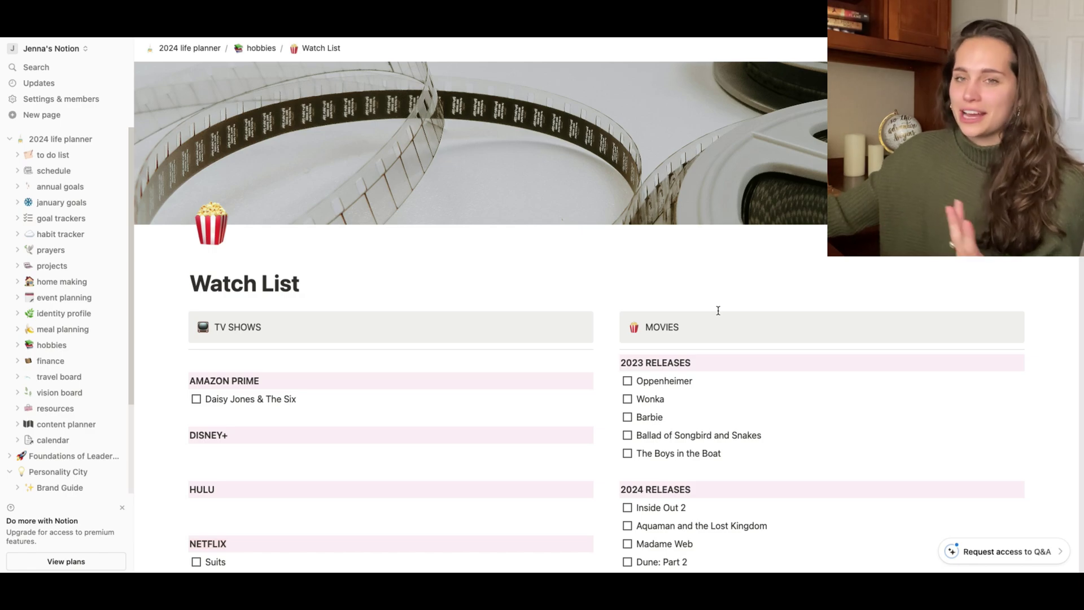
scroll(718, 310, down, 3)
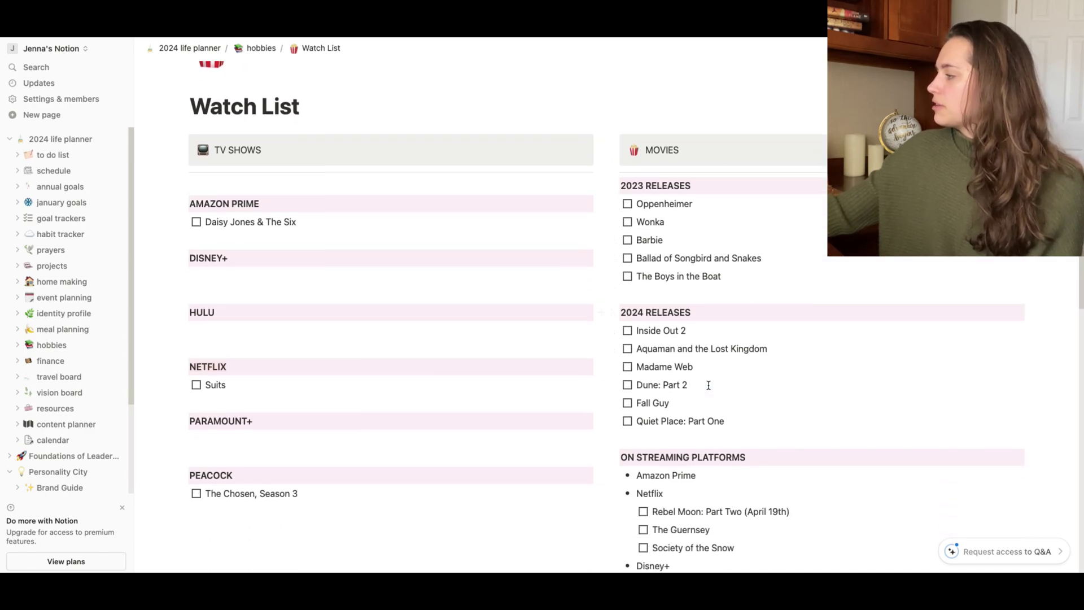
scroll(709, 382, down, 3)
scroll(712, 384, down, 3)
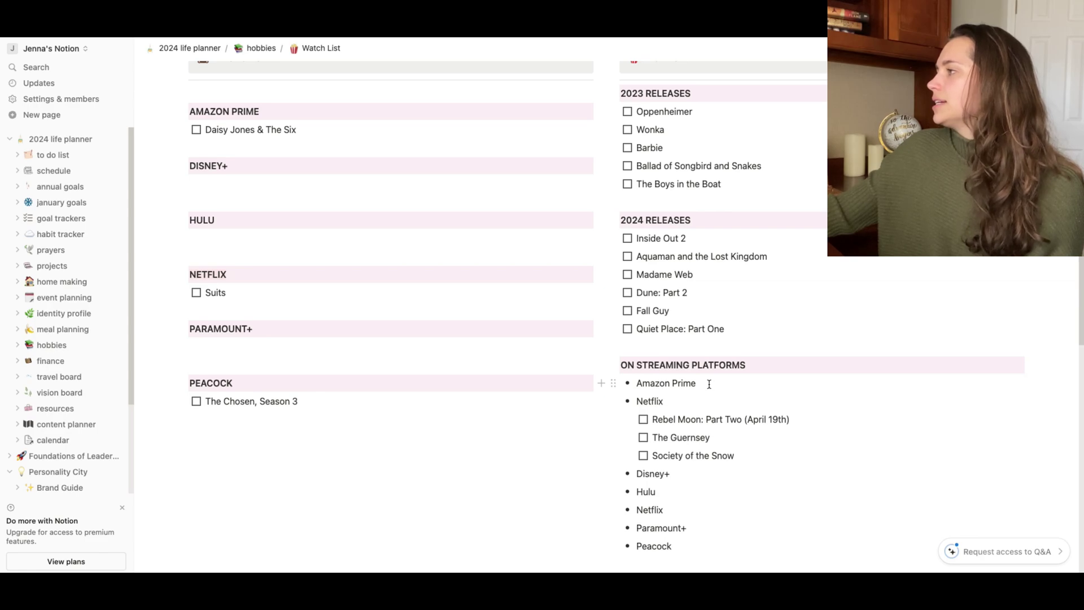
scroll(559, 346, up, 5)
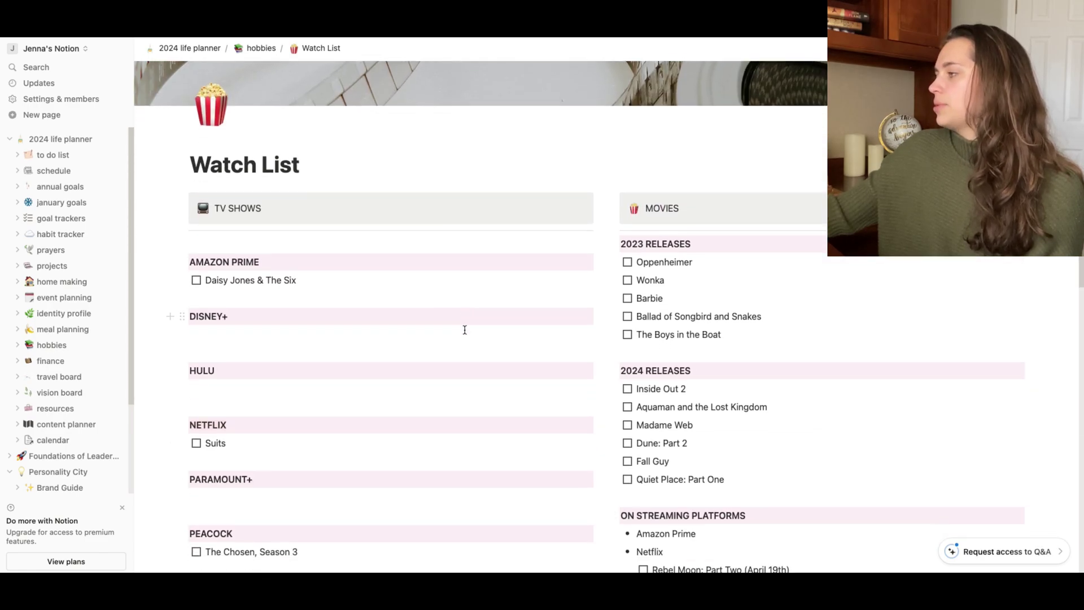
scroll(465, 329, down, 2)
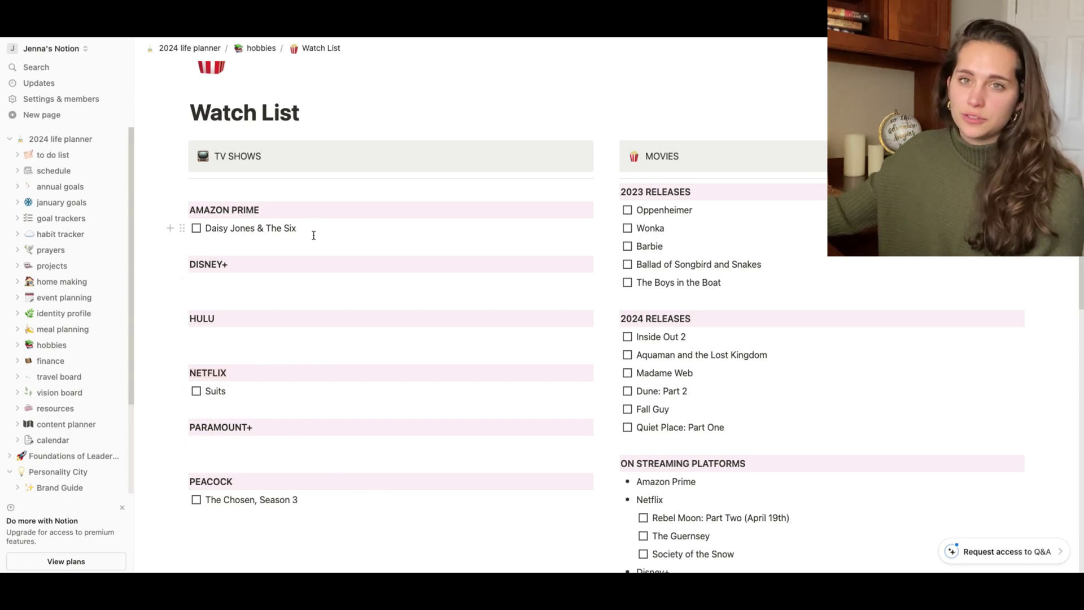
scroll(597, 338, down, 1)
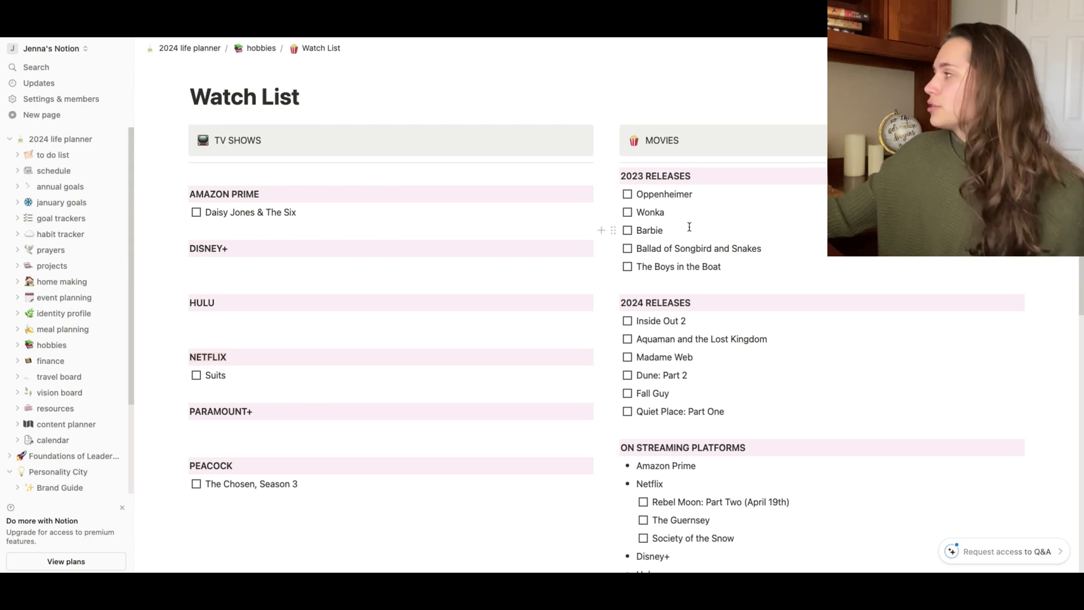
scroll(736, 220, down, 3)
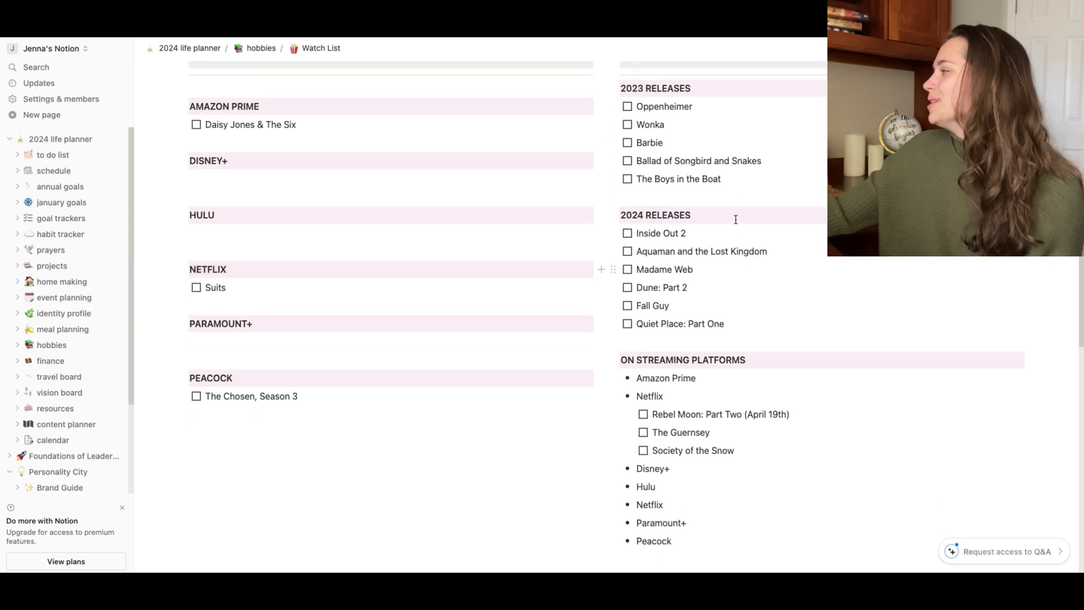
Examine the Master List tables for TV shows and movies on the Watch List page.
scroll(736, 219, down, 10)
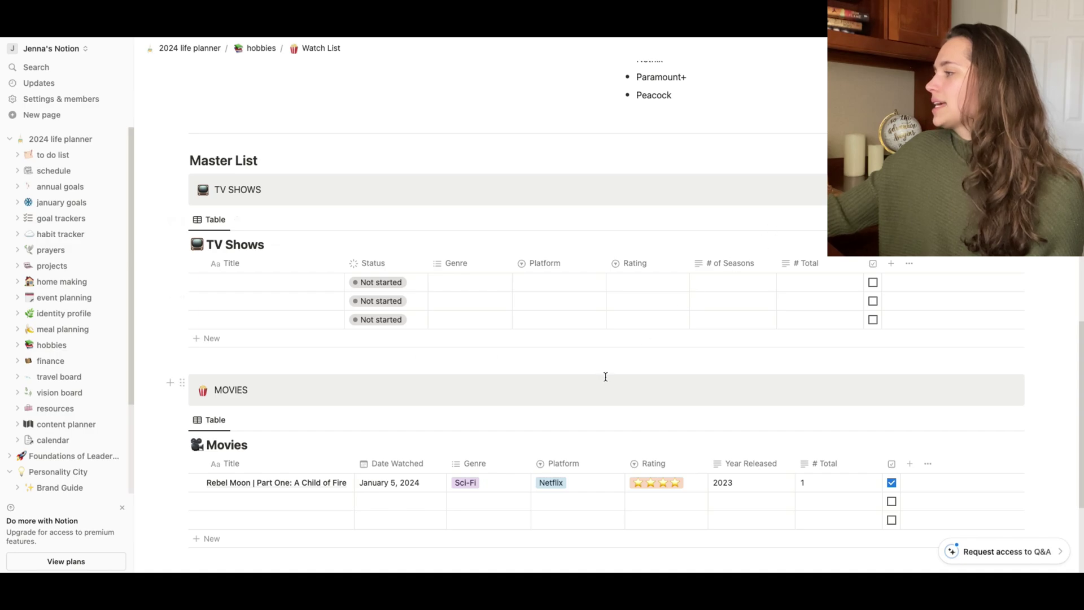
scroll(606, 377, down, 4)
scroll(813, 341, up, 20)
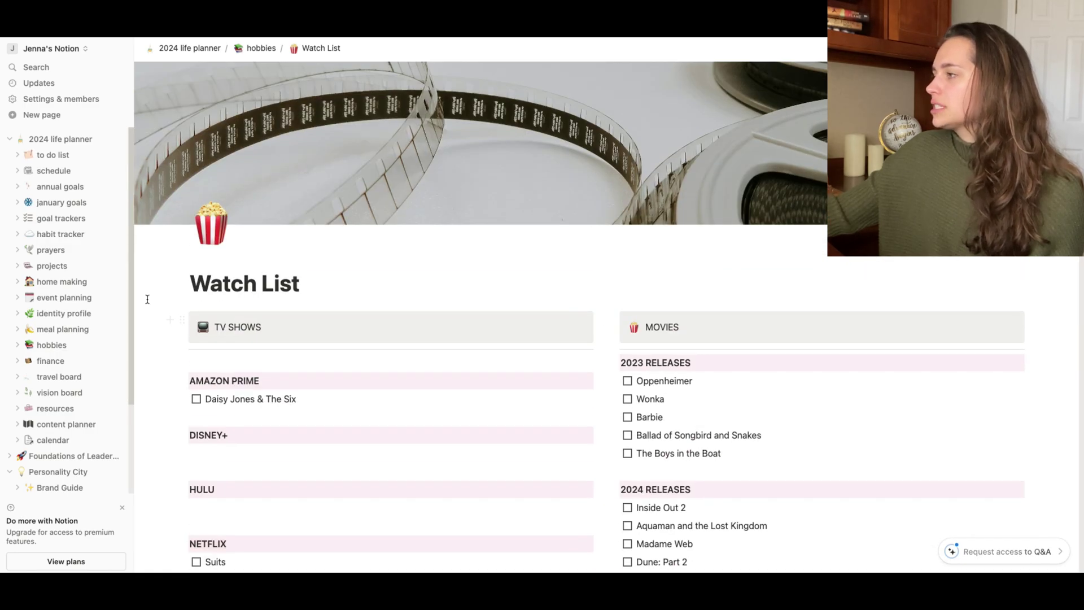
Open the Wardrobe page from hobbies and examine the clothing wish list, style inspo board and Warm Autumn colour palette.
click(59, 345)
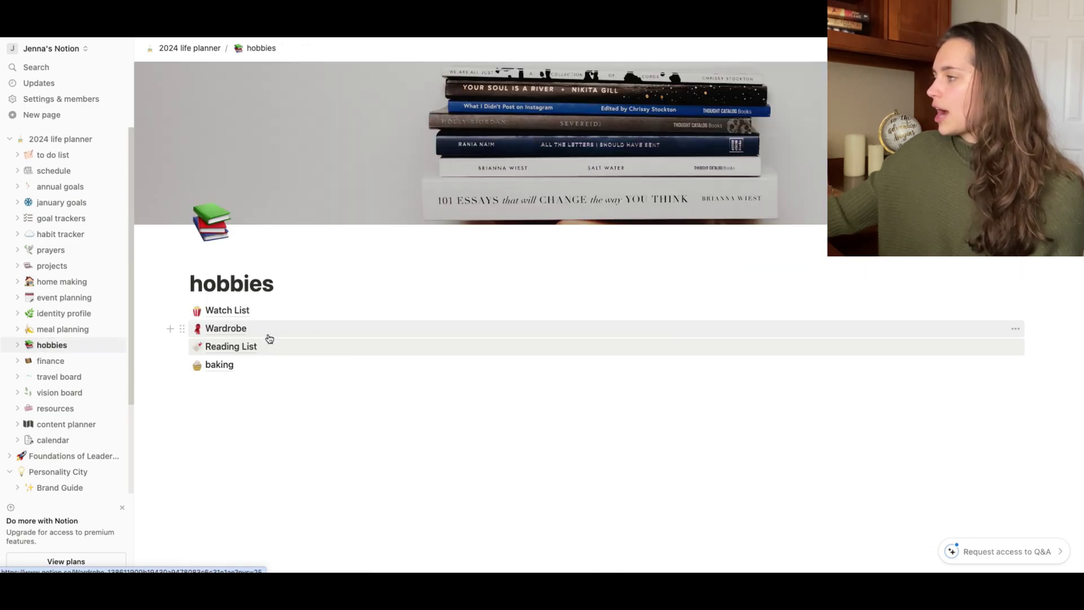
click(269, 337)
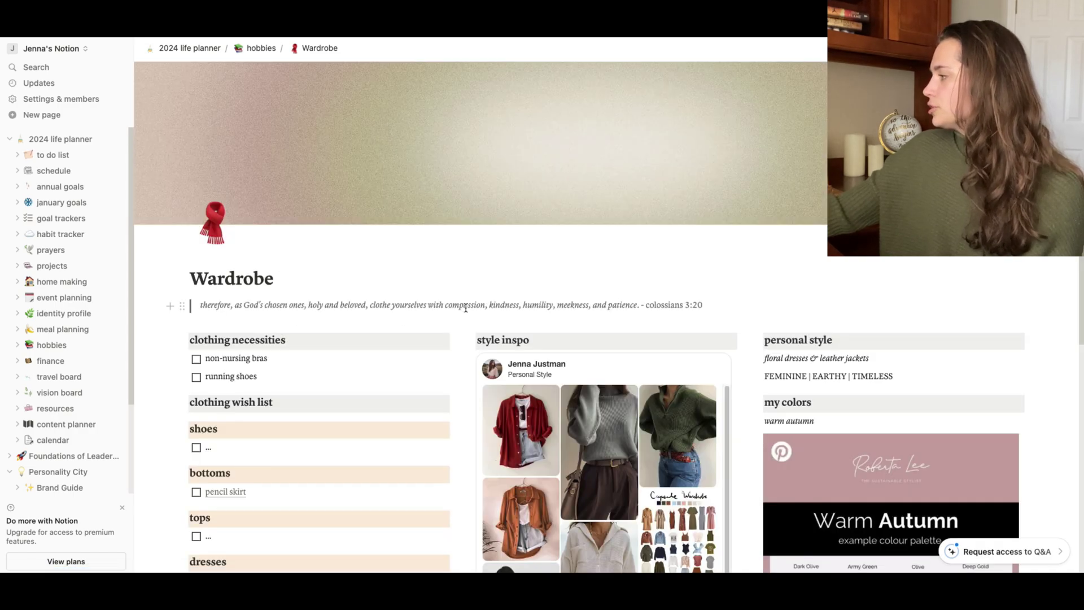
scroll(621, 299, down, 5)
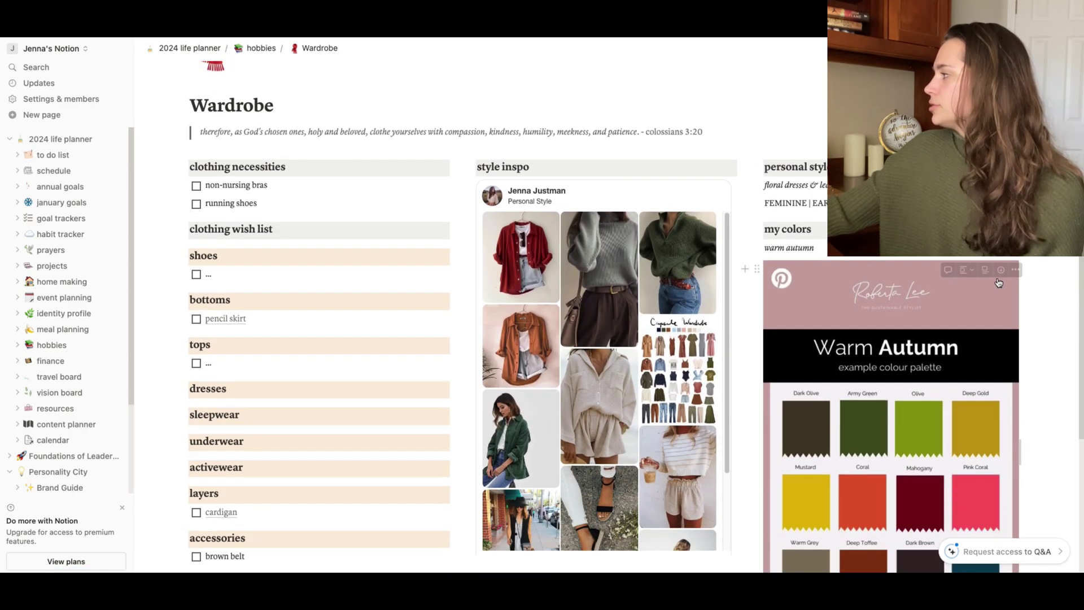
scroll(998, 282, down, 2)
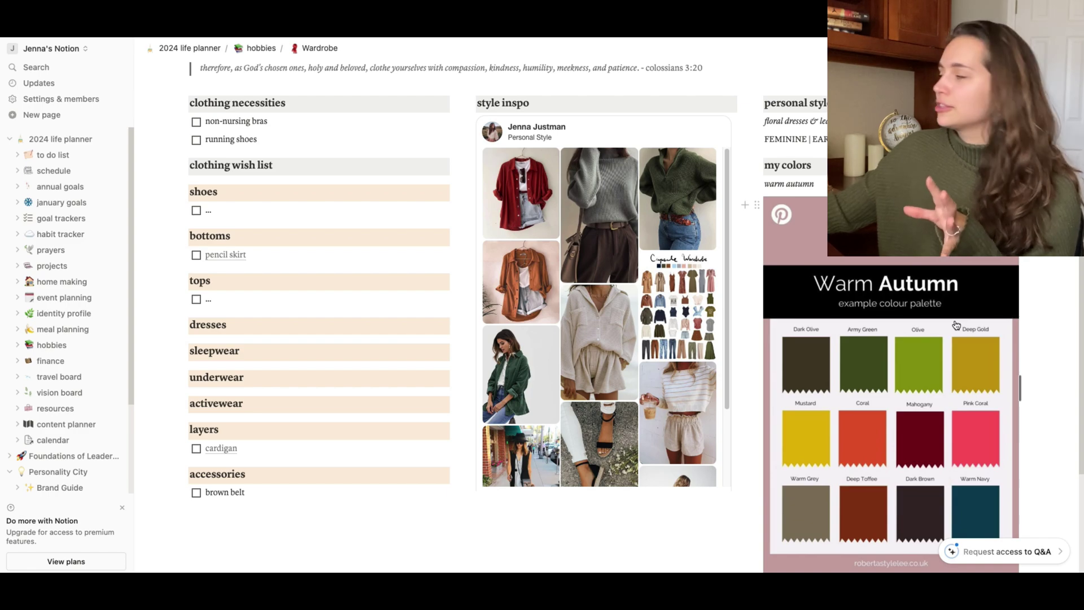
scroll(929, 393, down, 1)
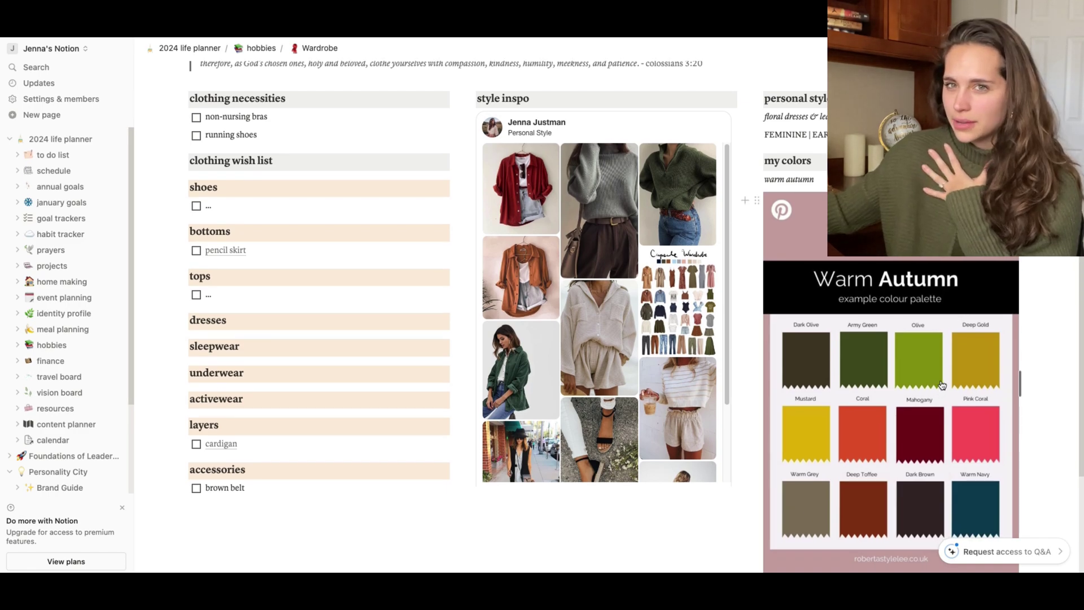
scroll(938, 386, up, 1)
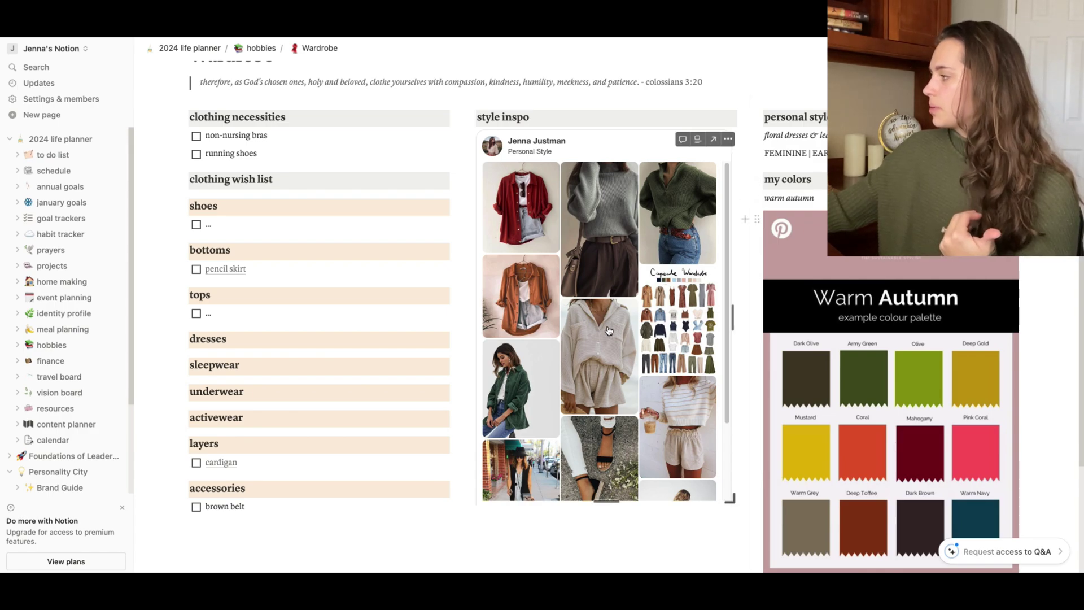
scroll(675, 322, down, 2)
scroll(676, 322, up, 2)
scroll(403, 334, up, 1)
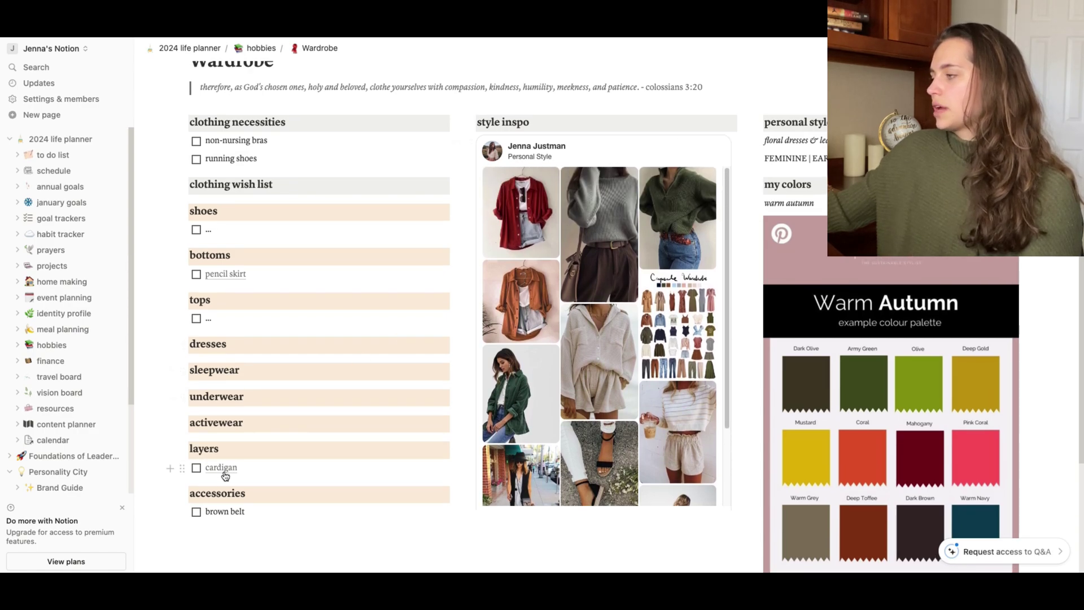
Check off running shoes under clothing necessities on the Wardrobe page and return to the hobbies page.
scroll(259, 302, up, 3)
scroll(259, 302, up, 3)
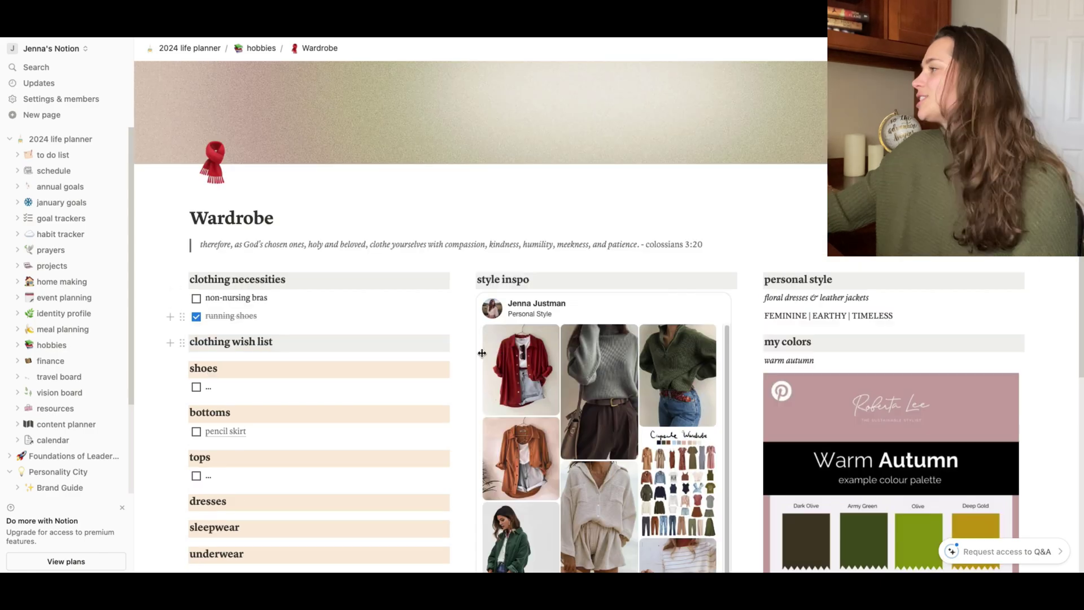
click(196, 317)
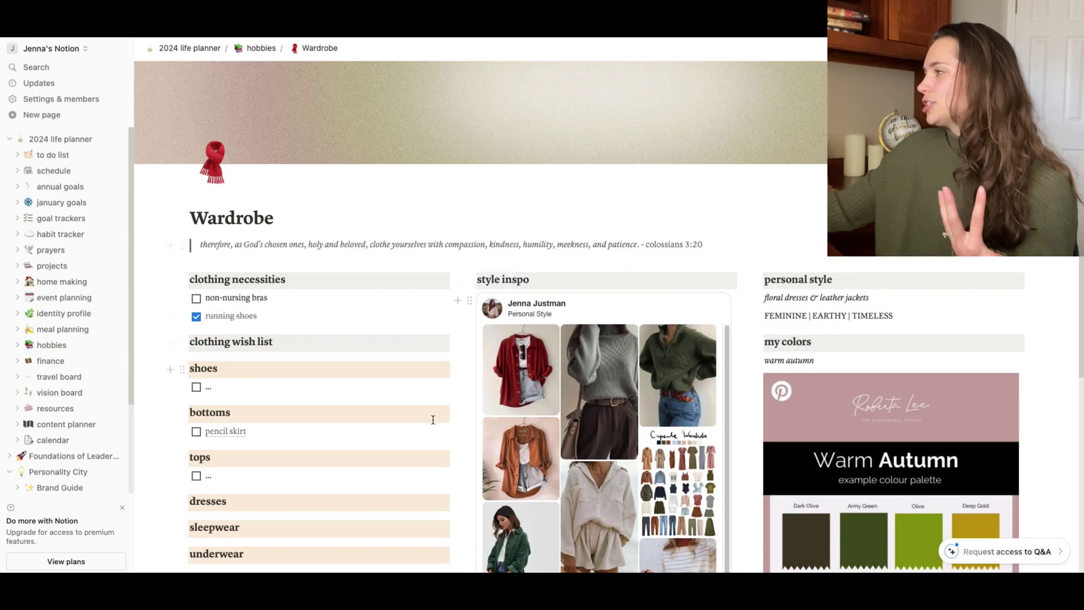
click(67, 347)
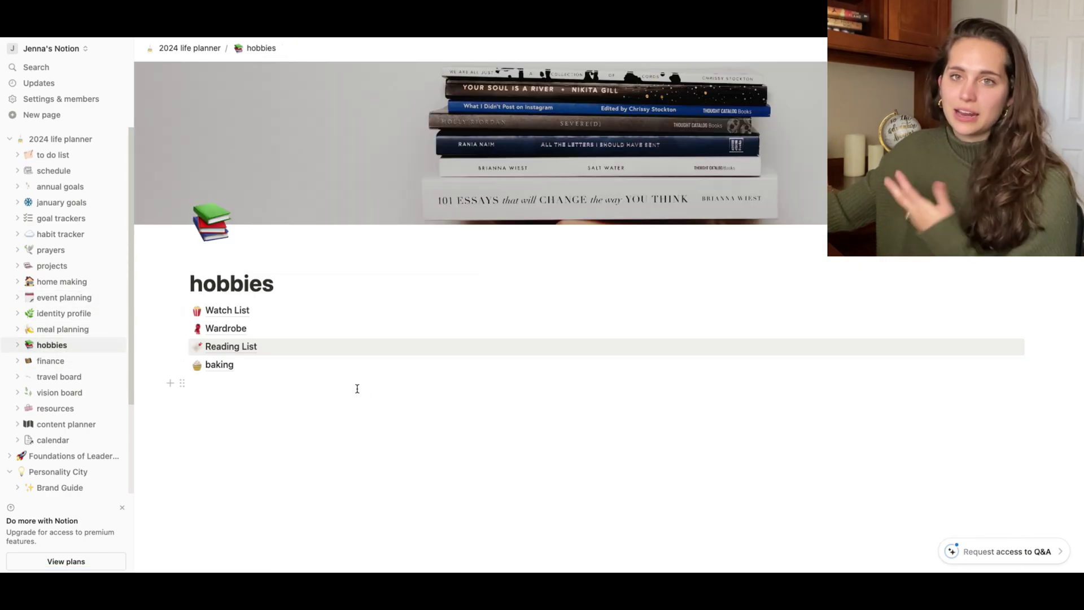
View the Reading List table from the hobbies page, and look over the baking page's recipe categories.
click(232, 353)
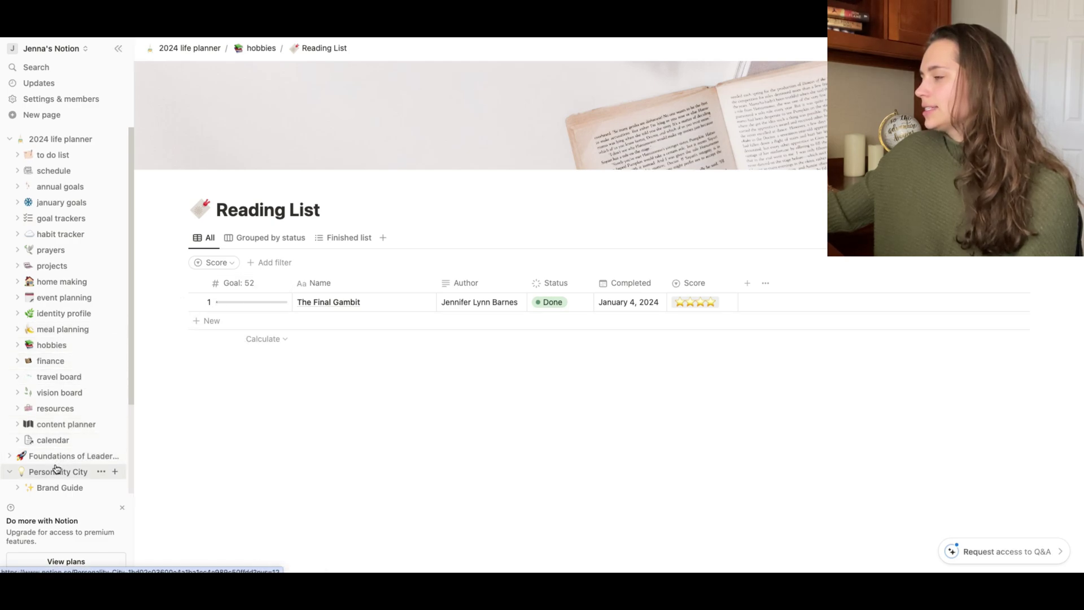
click(57, 345)
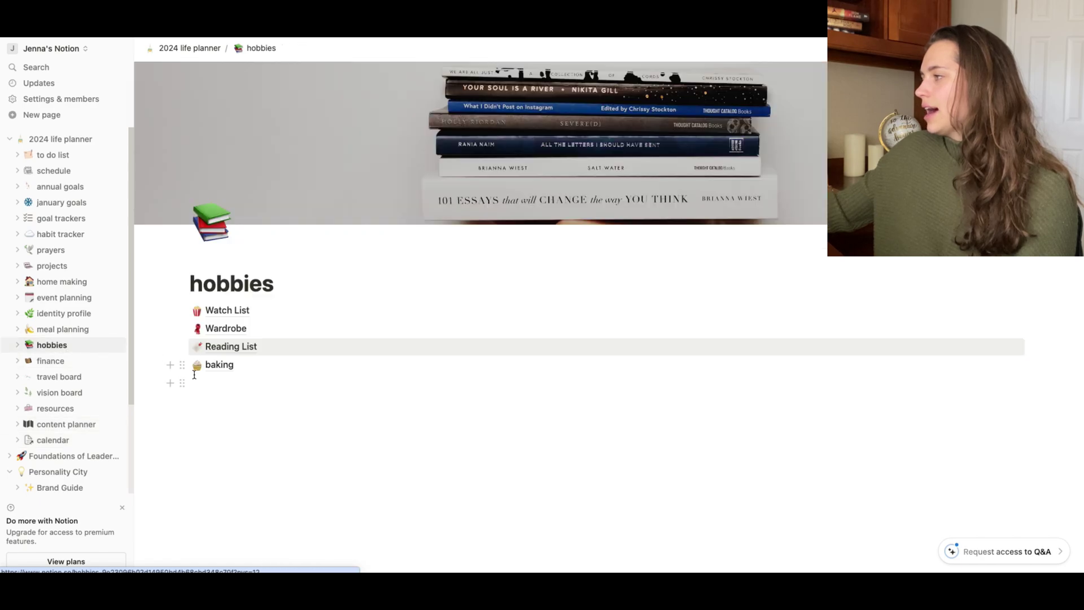
click(219, 364)
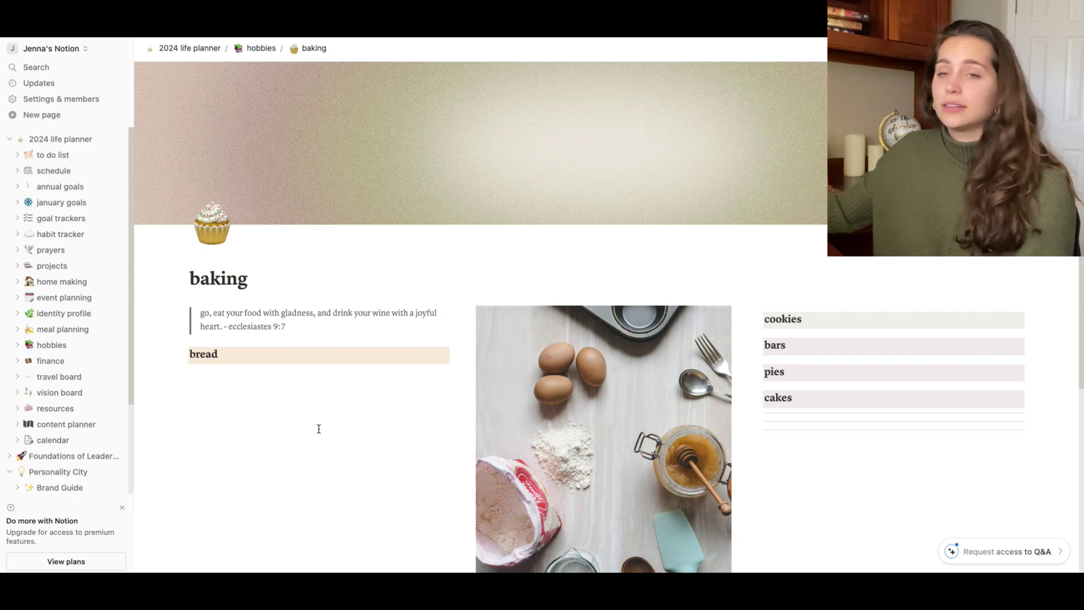
scroll(319, 428, down, 2)
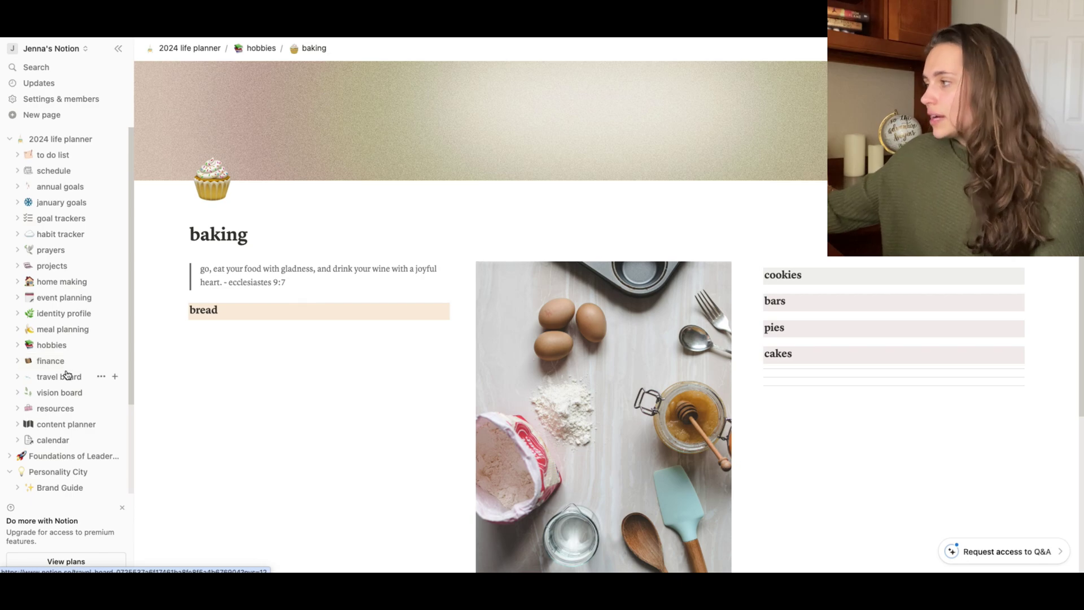
Open the travel board, view its all locations gallery, and expand and collapse its list of trip subpages.
click(68, 376)
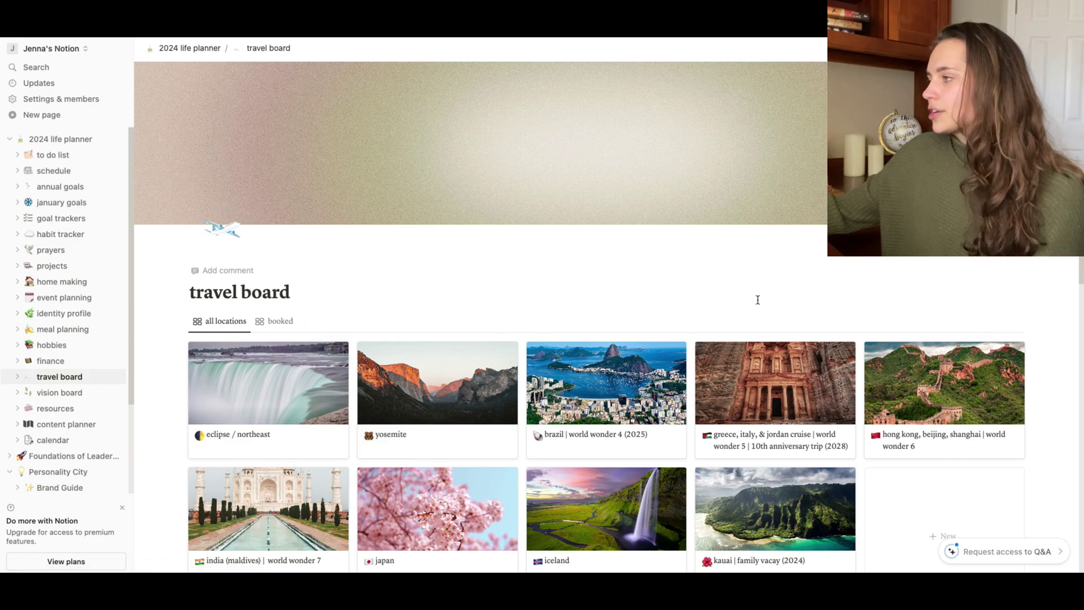
click(18, 377)
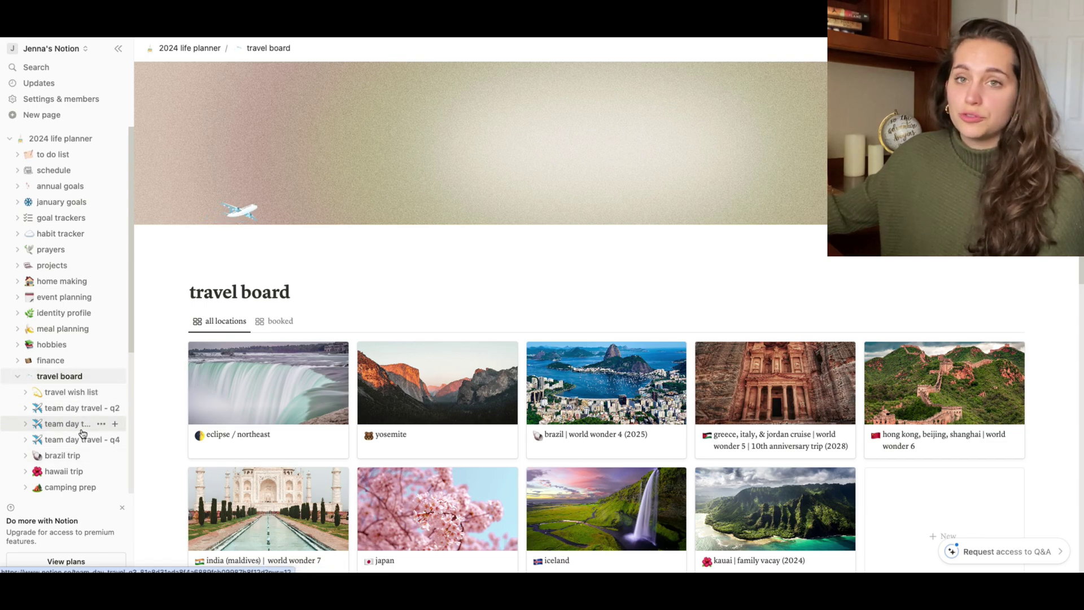
click(17, 377)
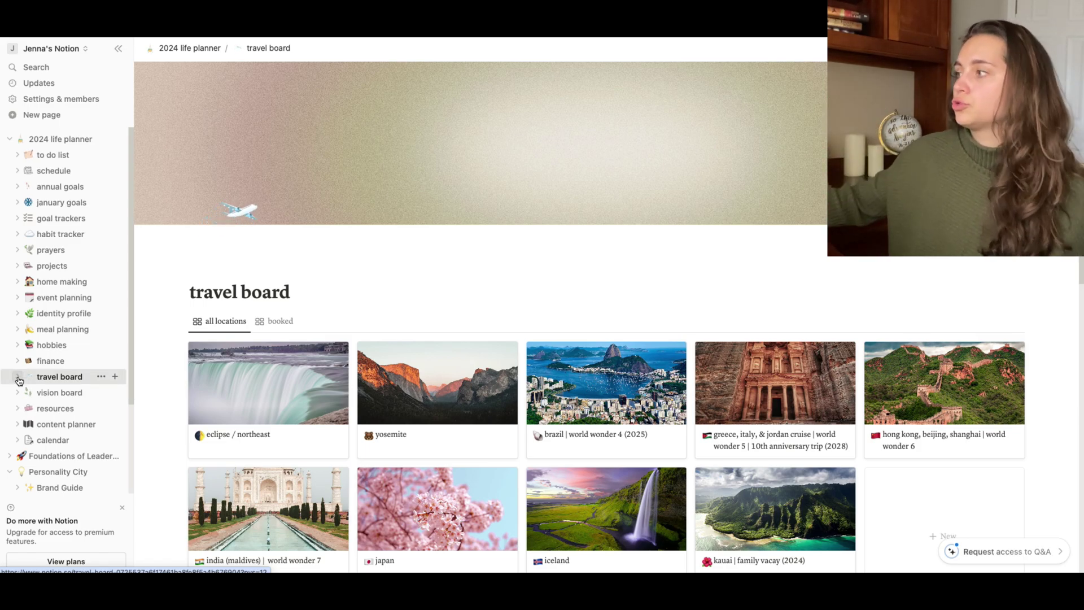
Open the vision board page and examine the Jan and 2023 vision boards with their keywords.
click(60, 393)
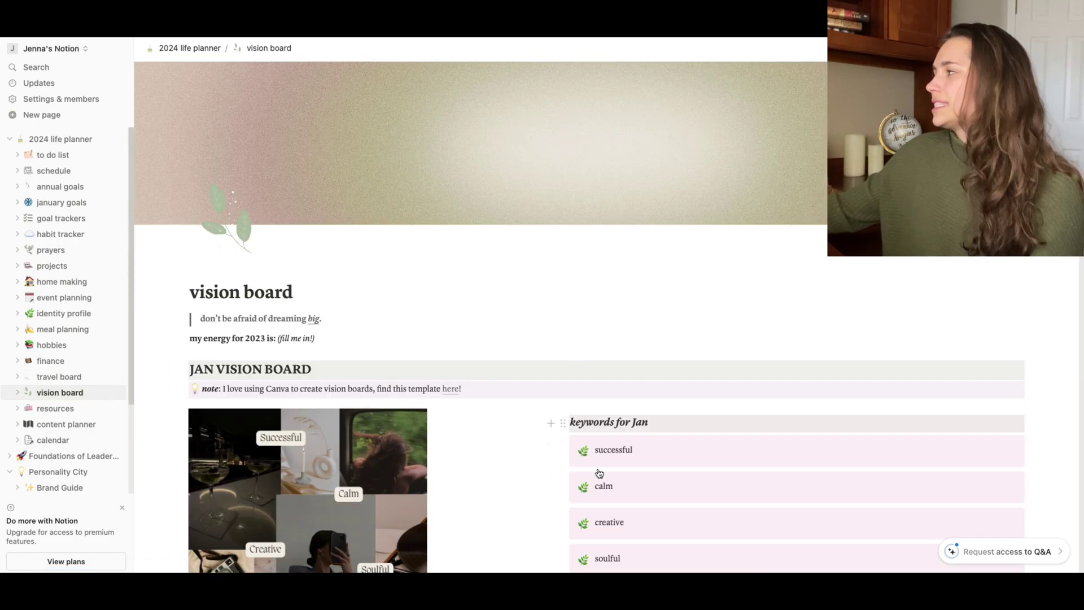
scroll(451, 446, down, 5)
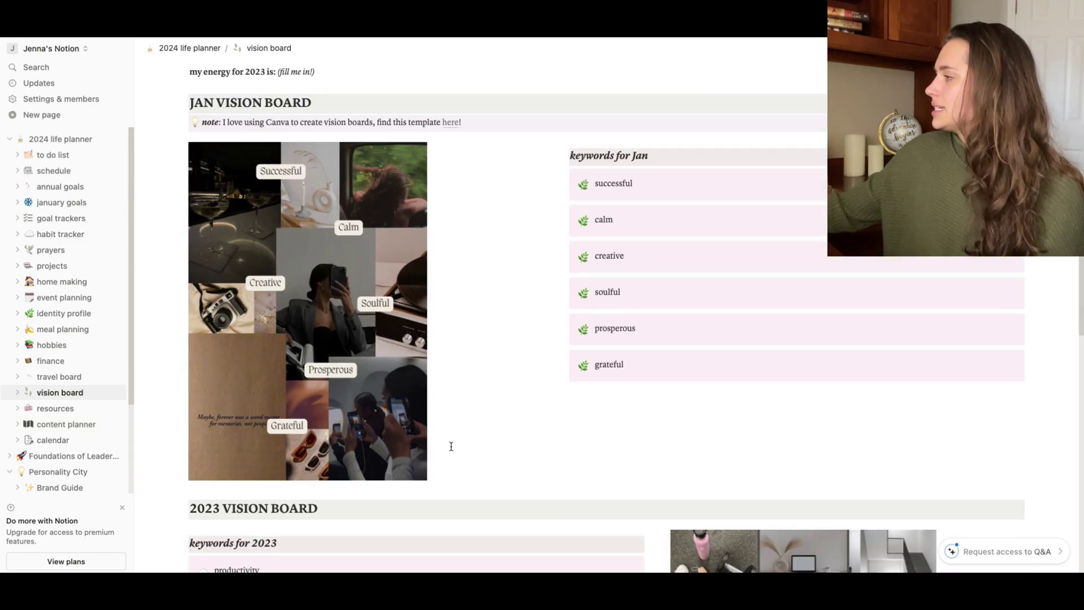
scroll(499, 455, down, 5)
scroll(498, 456, up, 8)
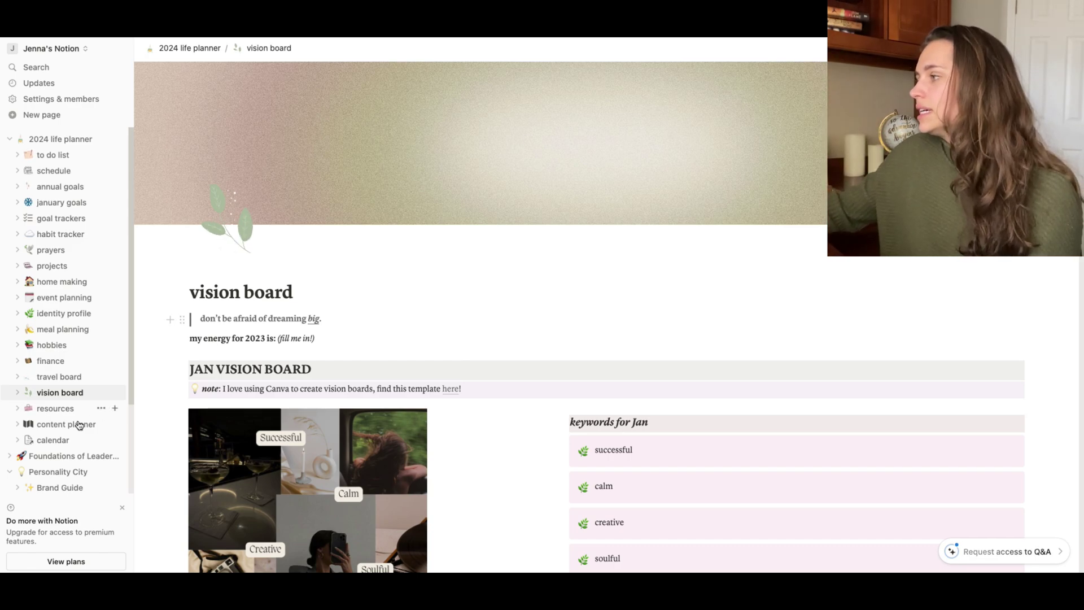
Open the content planner page and collapse the Personality City subpages in the page list.
click(52, 429)
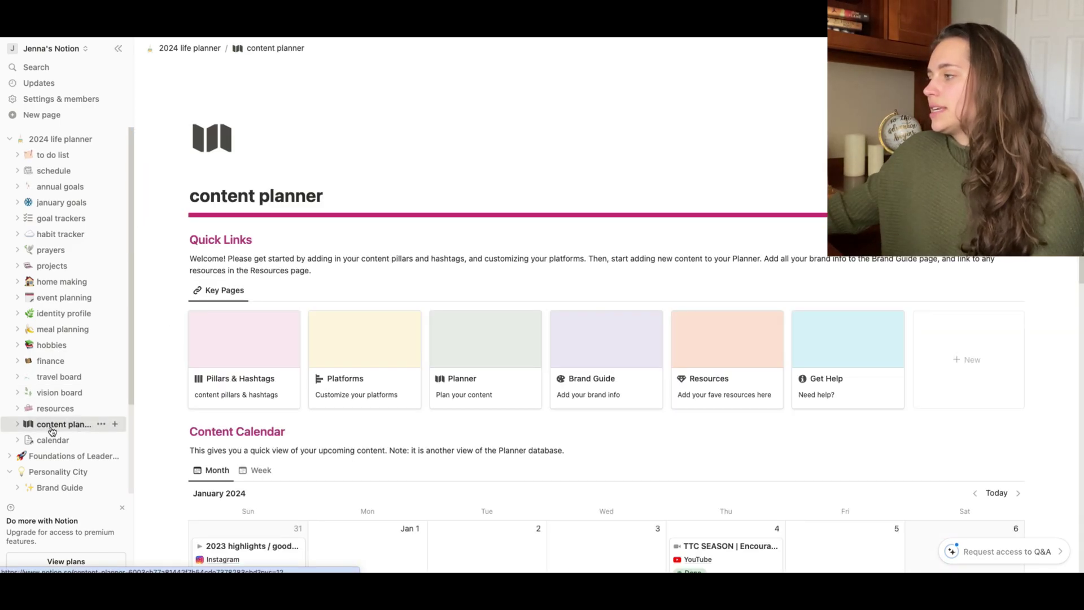
click(13, 473)
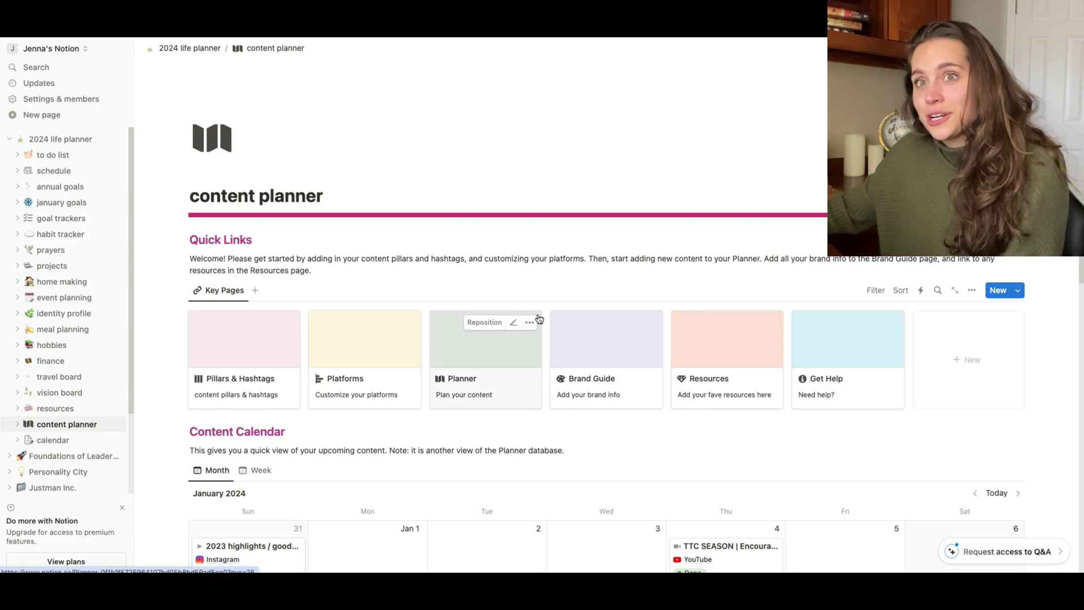
Examine the monthly Content Calendar, going one month ahead and returning to January 2024.
scroll(621, 362, down, 3)
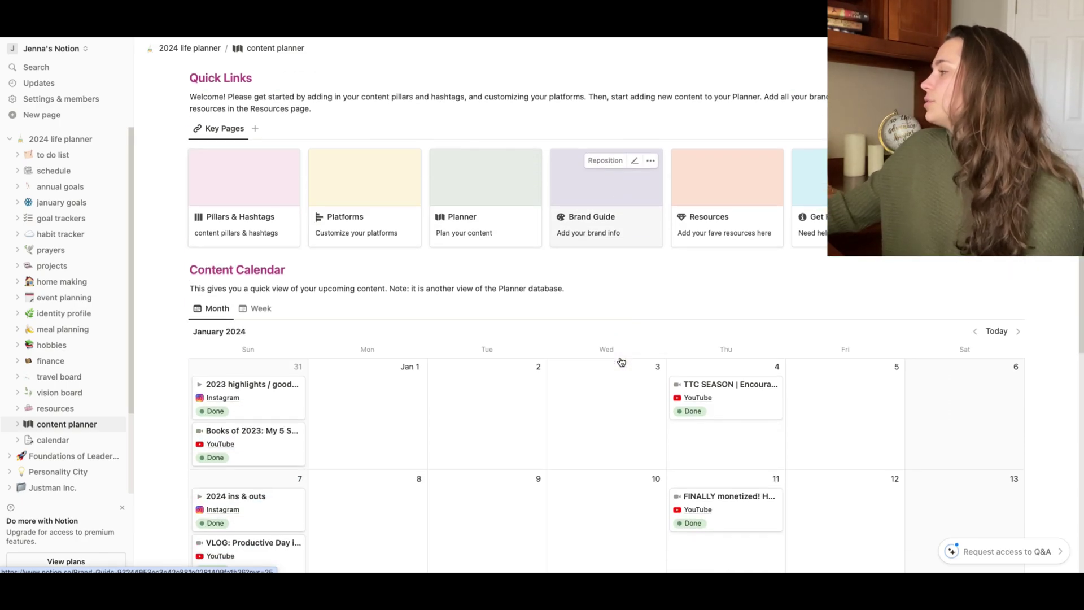
scroll(622, 361, down, 3)
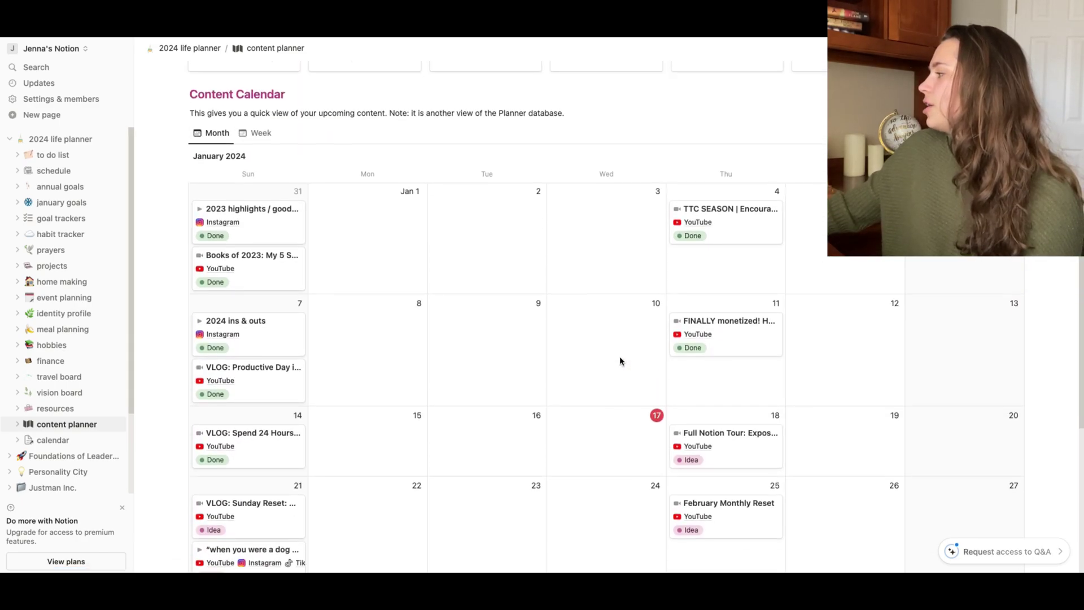
scroll(500, 424, up, 1)
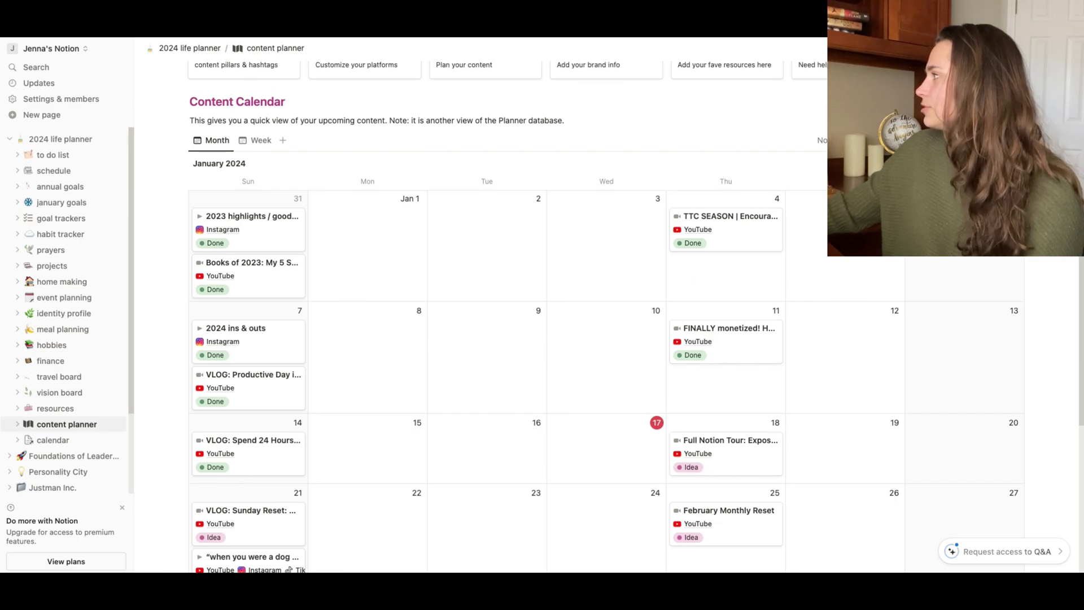
click(1018, 164)
click(981, 164)
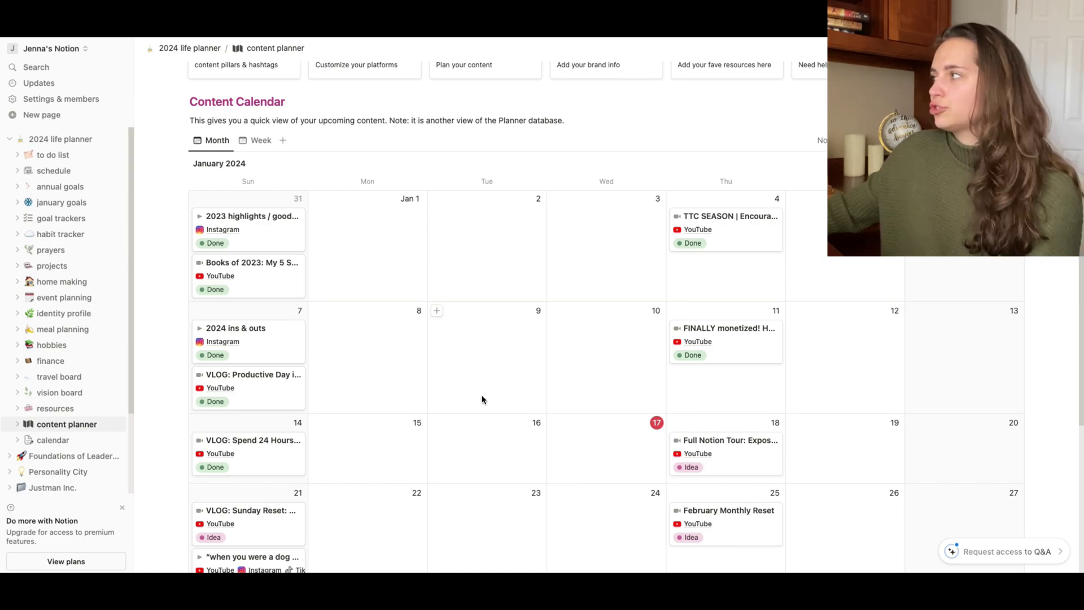
scroll(483, 399, up, 5)
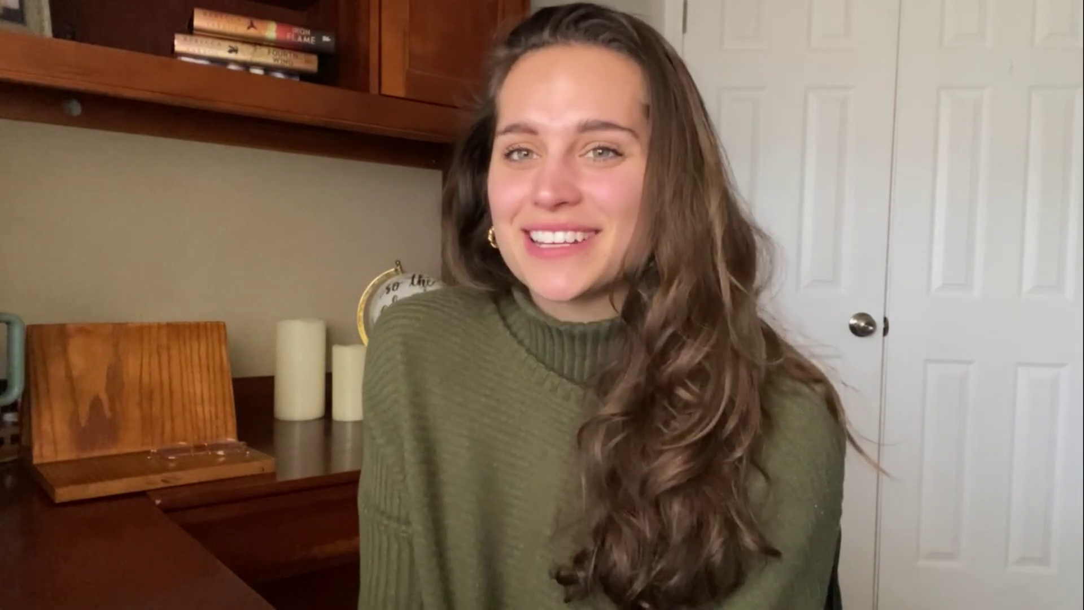